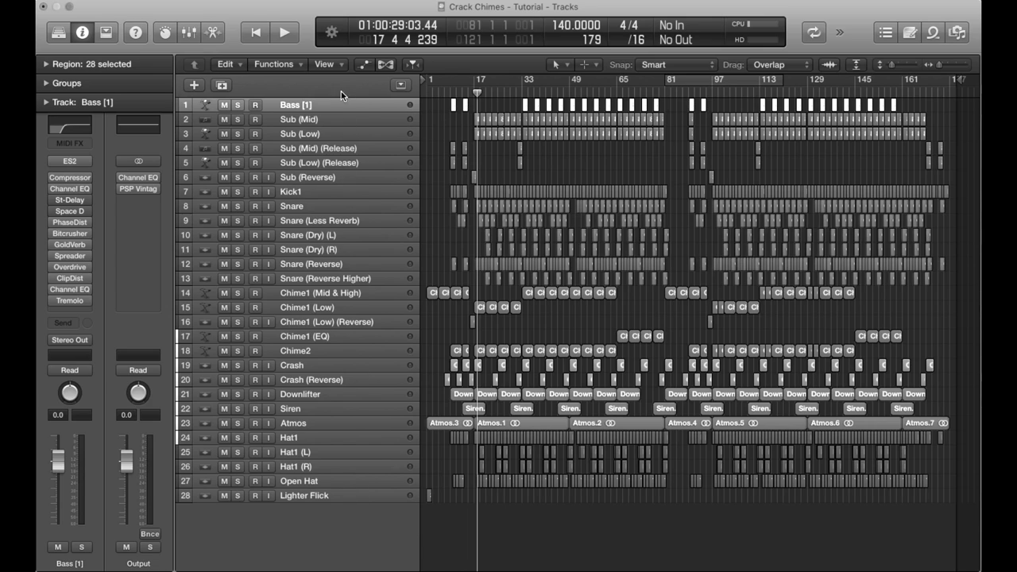
left_click(297, 177)
left_click(296, 191)
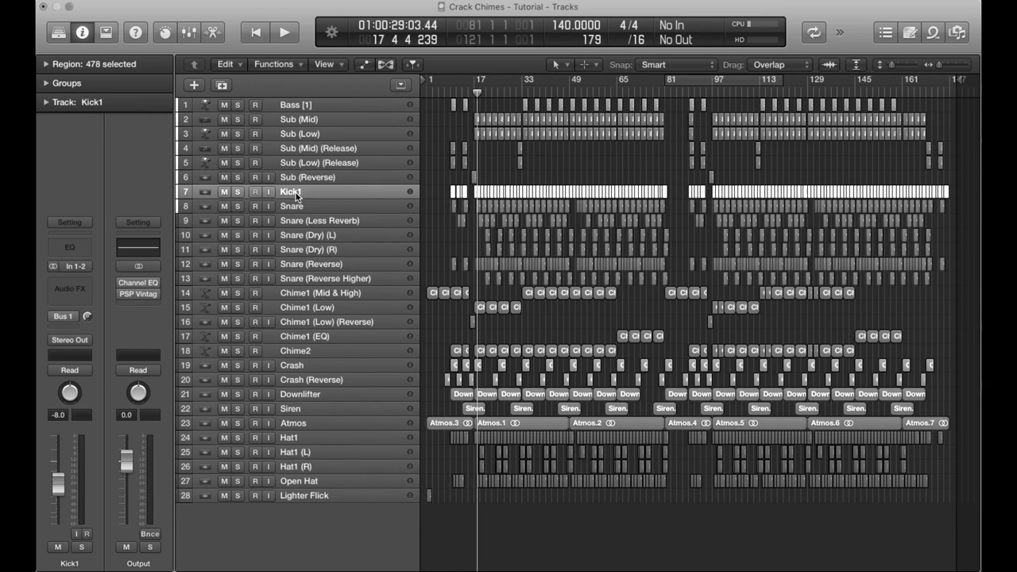
left_click(298, 293)
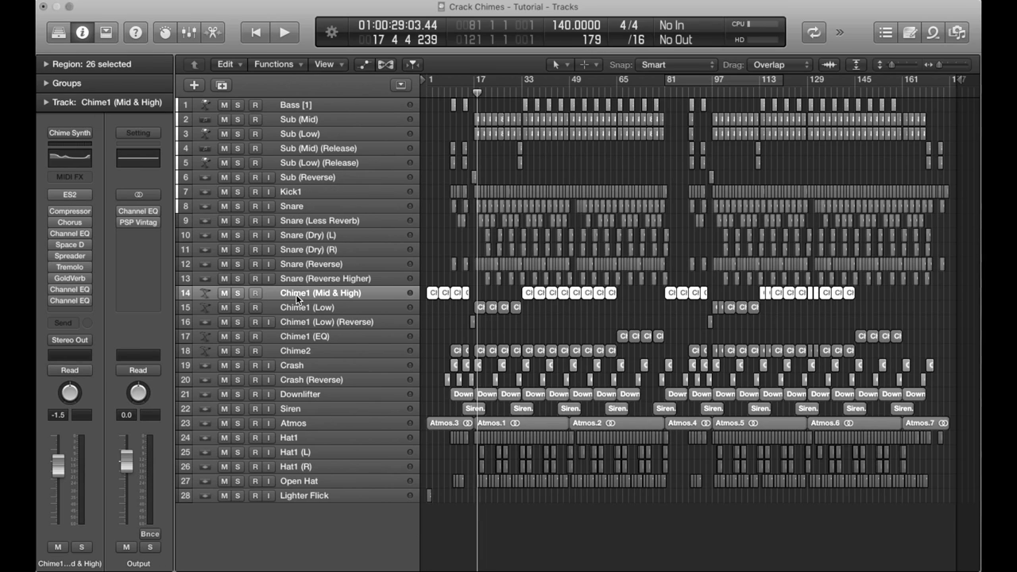
left_click(444, 272)
Solo the Bass [1] track and set the cycle range from bar 13 to bar 17
left_click(362, 103)
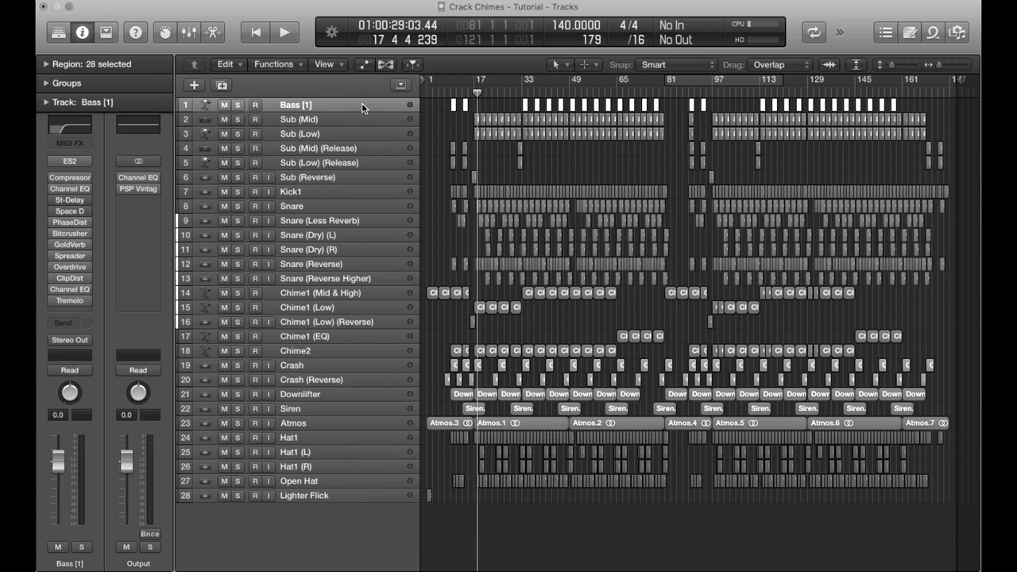
left_click(238, 105)
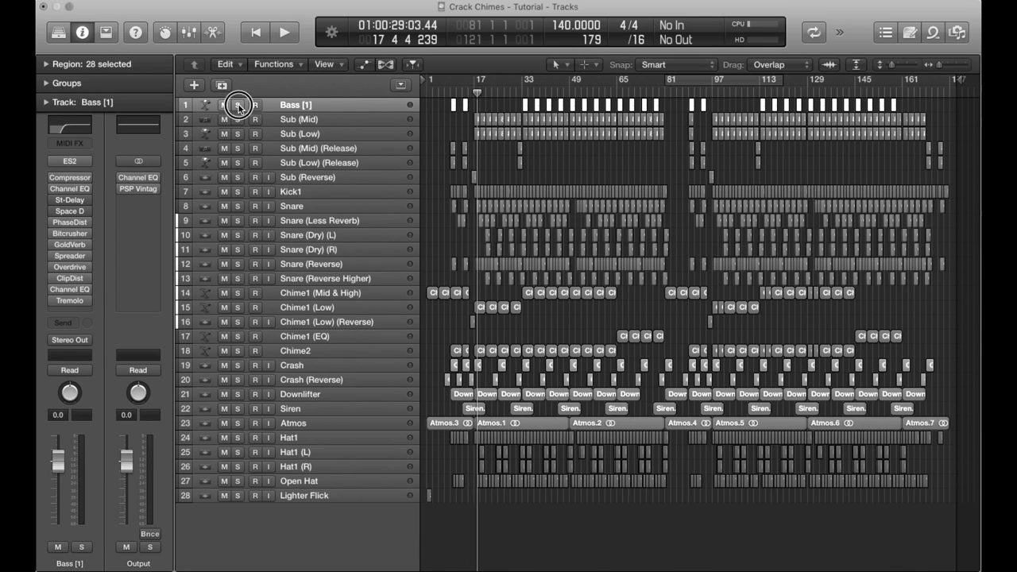
scroll(444, 105, "up", 5)
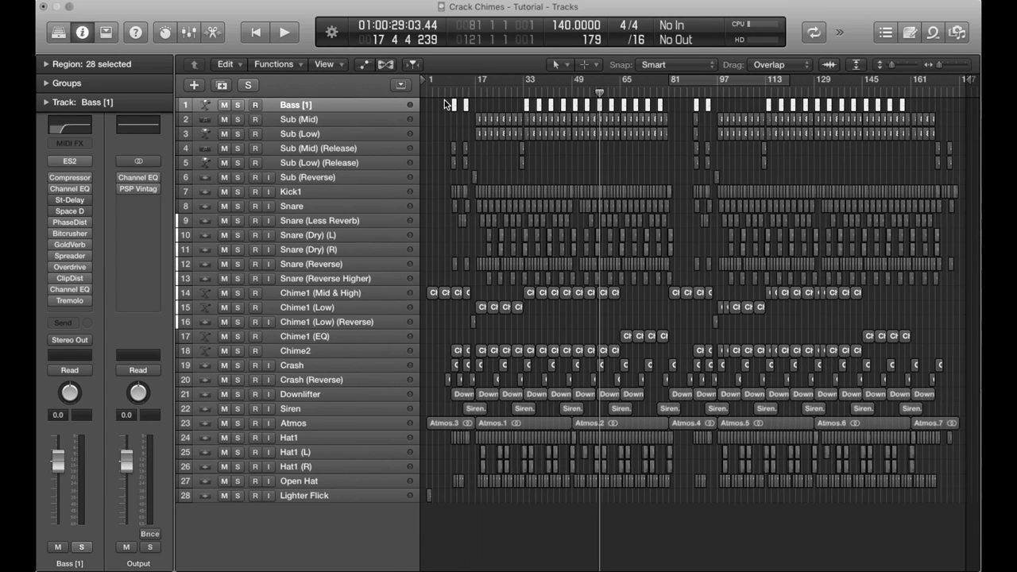
scroll(445, 105, "up", 2)
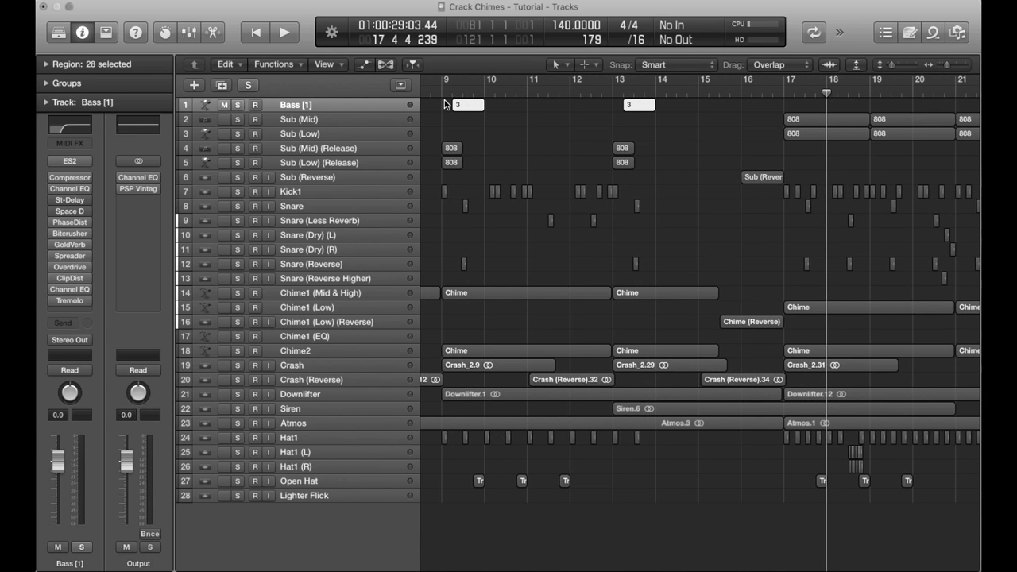
left_click_drag(614, 79, 751, 89)
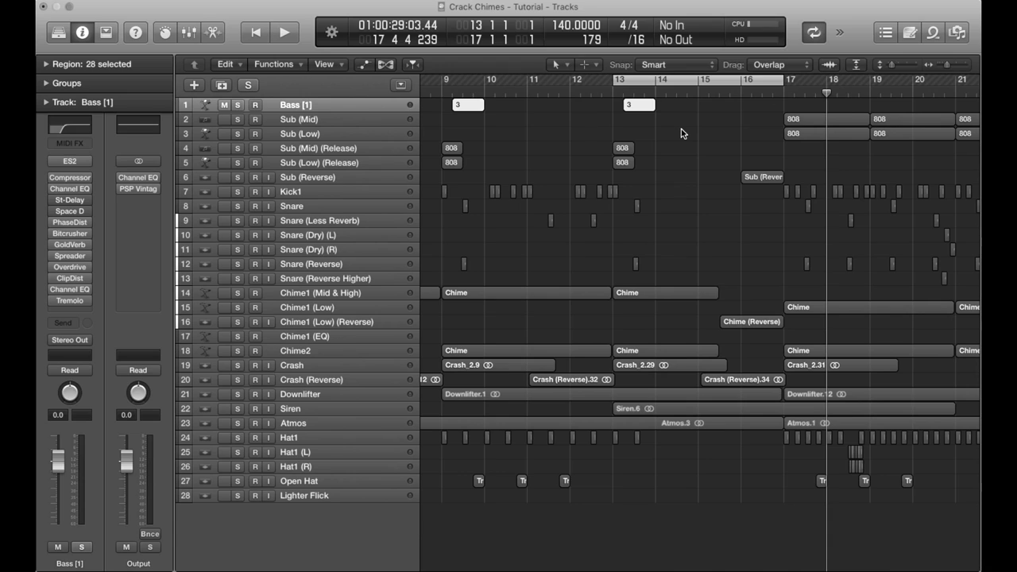
Play the cycled section to listen to the soloed bass, and stop playback
left_click(363, 107)
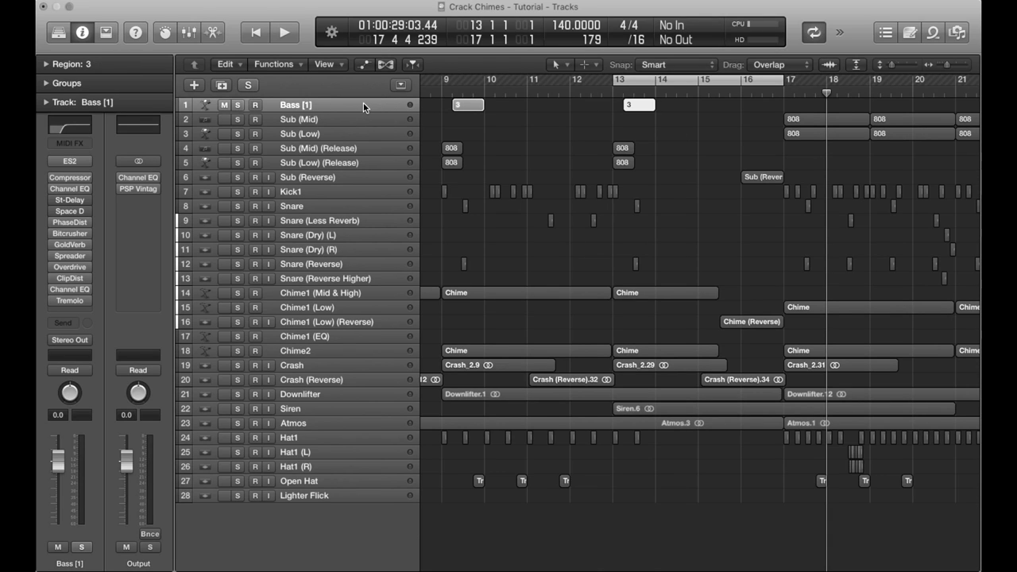
key("space")
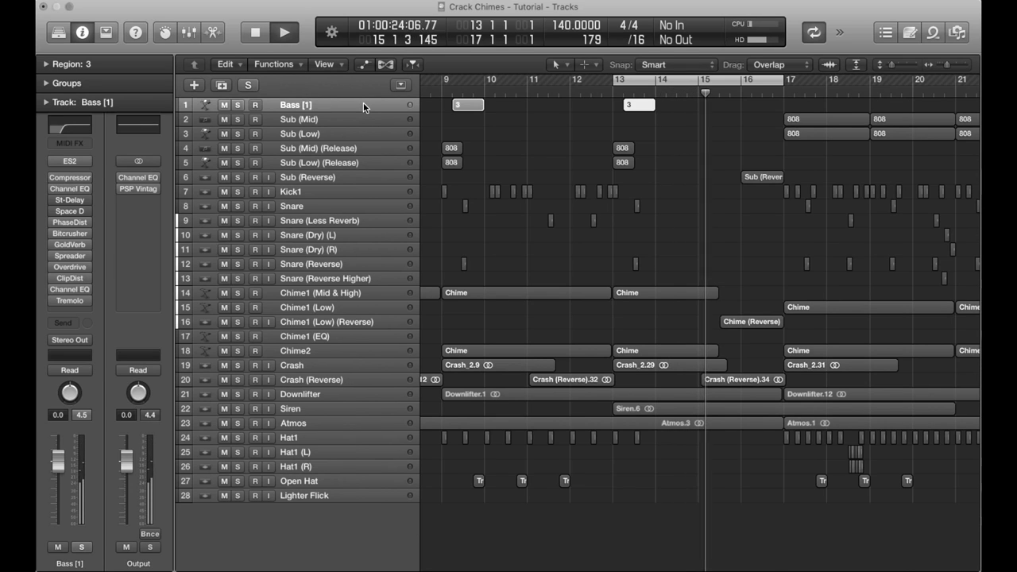
key("space")
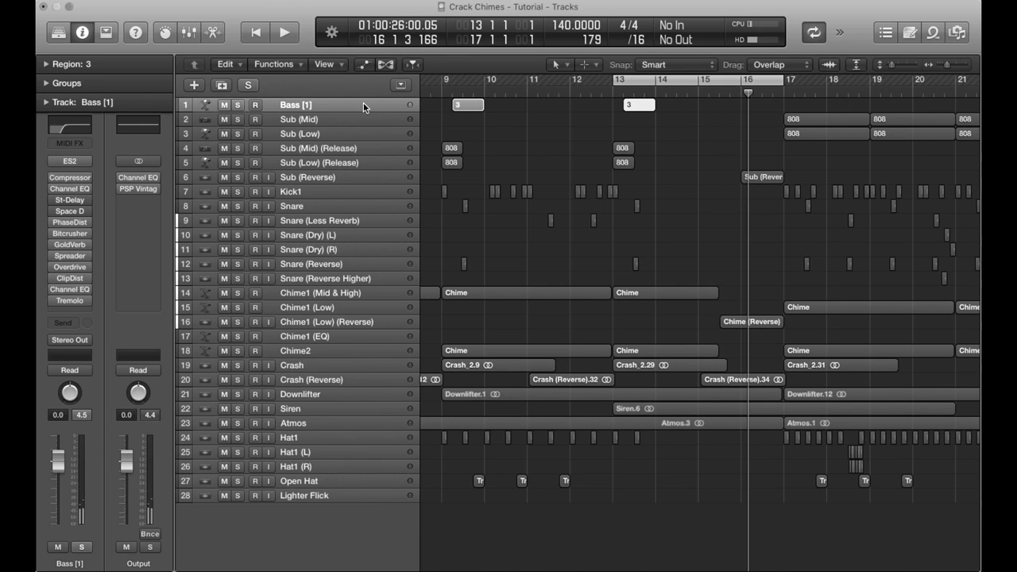
Open the Bass track's ES2 synth and look up the Sine Bass preset among the Synth Bass settings
left_click(71, 163)
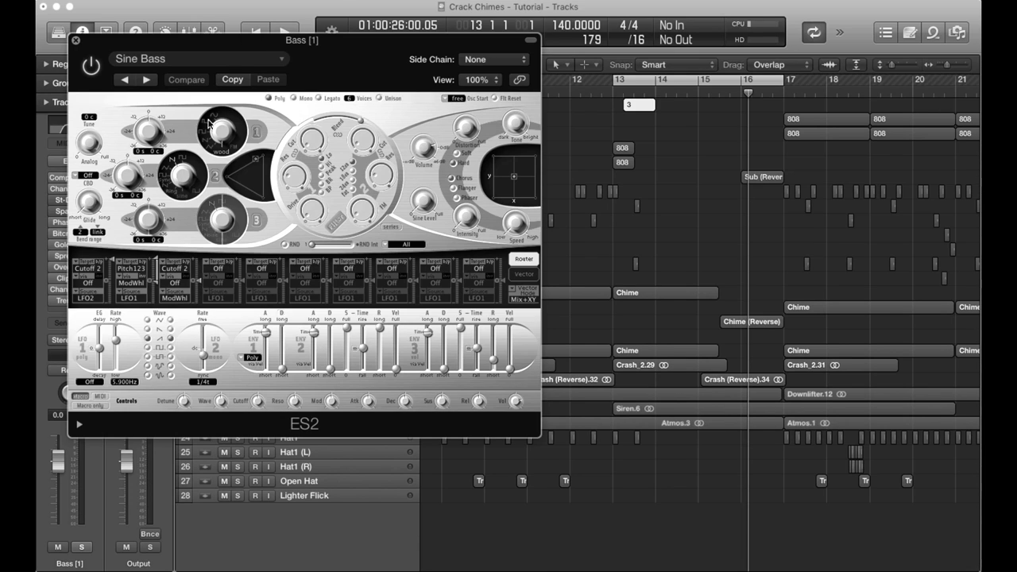
left_click(198, 66)
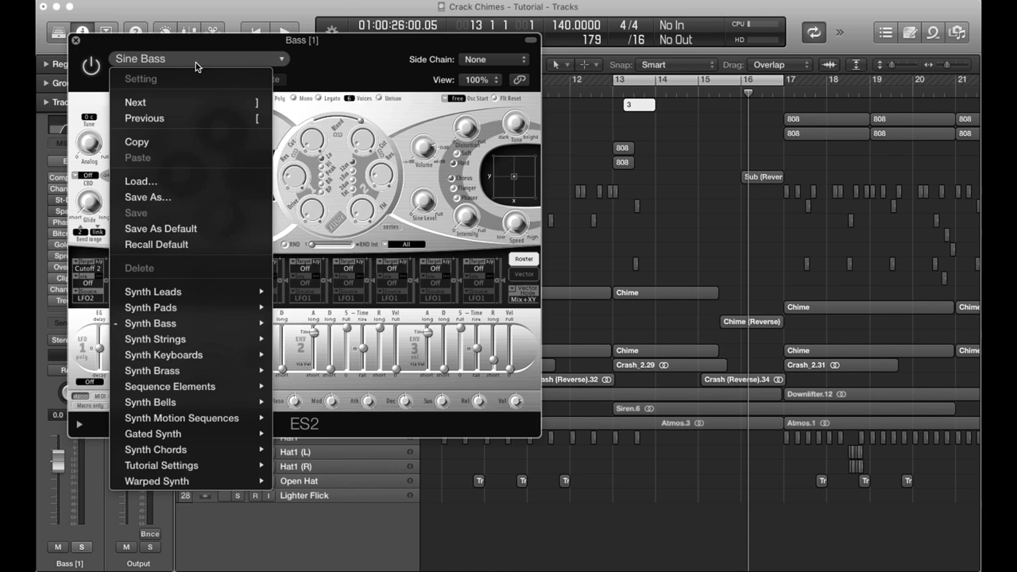
mouse_move(220, 326)
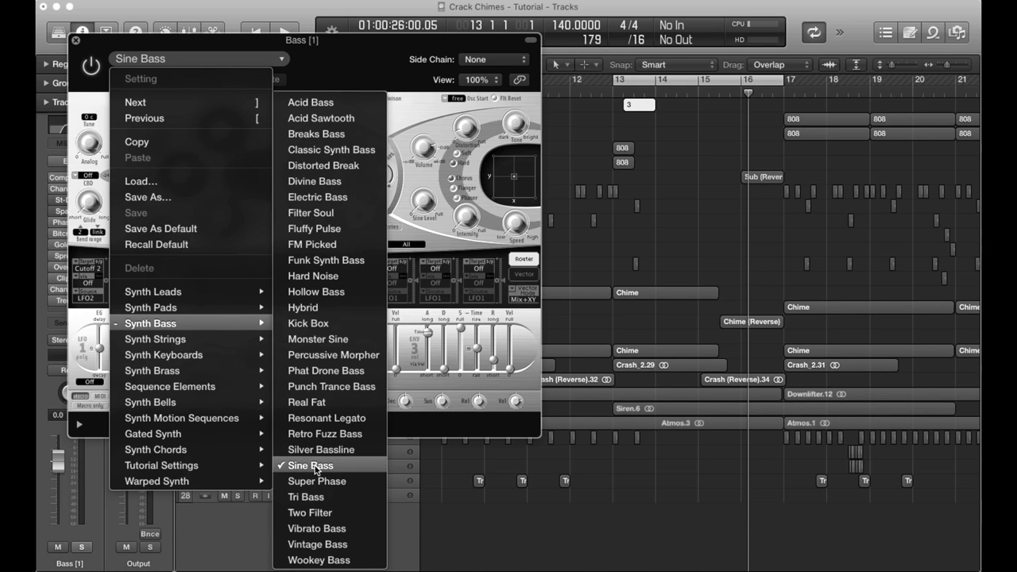
left_click(362, 46)
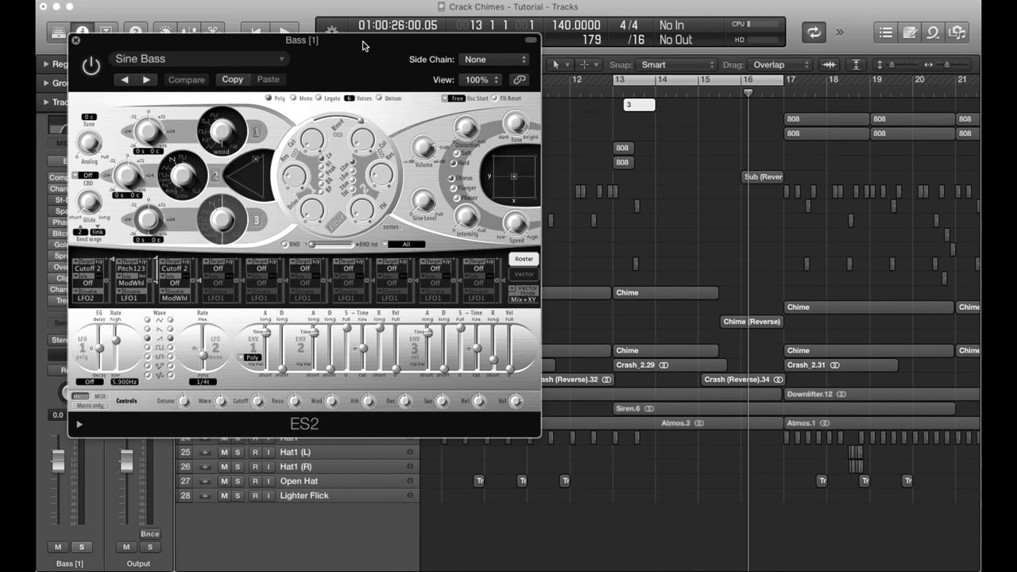
Adjust the waveforms of ES2 oscillators 2 and 1 on the Bass track, and close the synth
left_click_drag(363, 45, 476, 109)
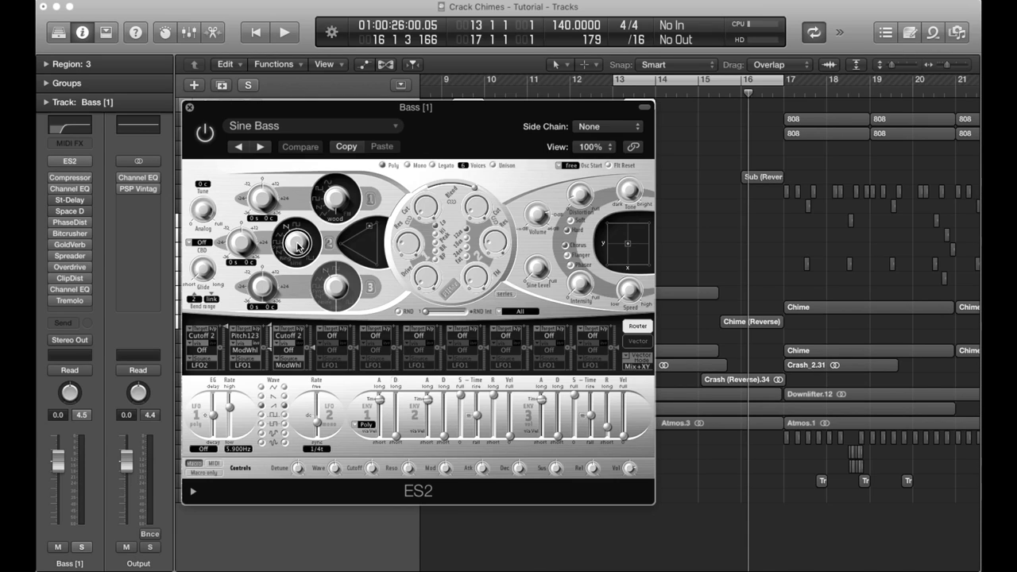
left_click(307, 280)
left_click_drag(307, 280, 287, 232)
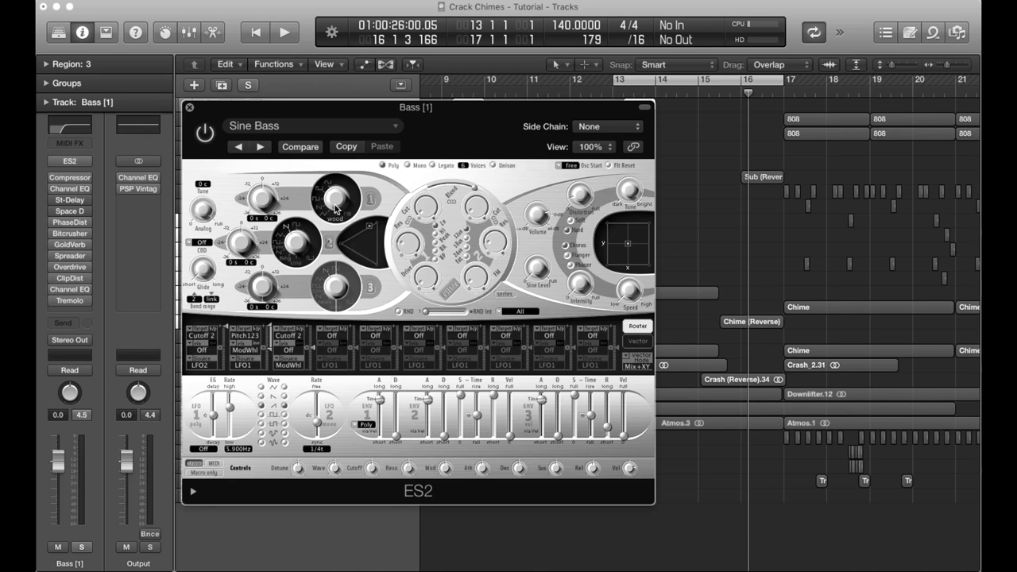
left_click(340, 149)
left_click_drag(338, 225, 337, 220)
left_click(336, 223)
left_click(339, 215)
left_click(341, 209)
left_click(341, 208)
left_click(341, 208)
left_click(189, 107)
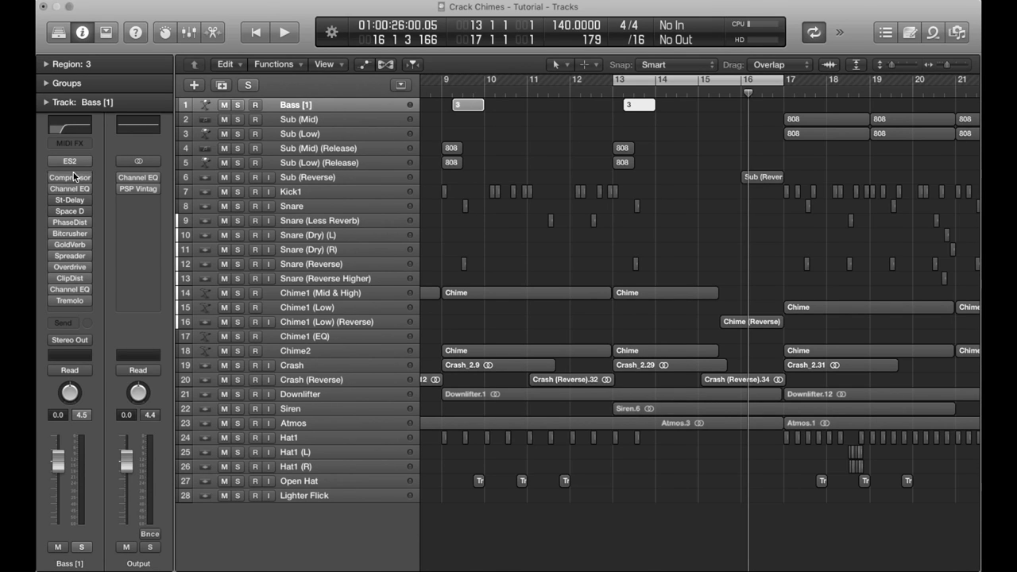
Examine the low-cut curve in the first Channel EQ on the Bass track, and close it
mouse_move(71, 181)
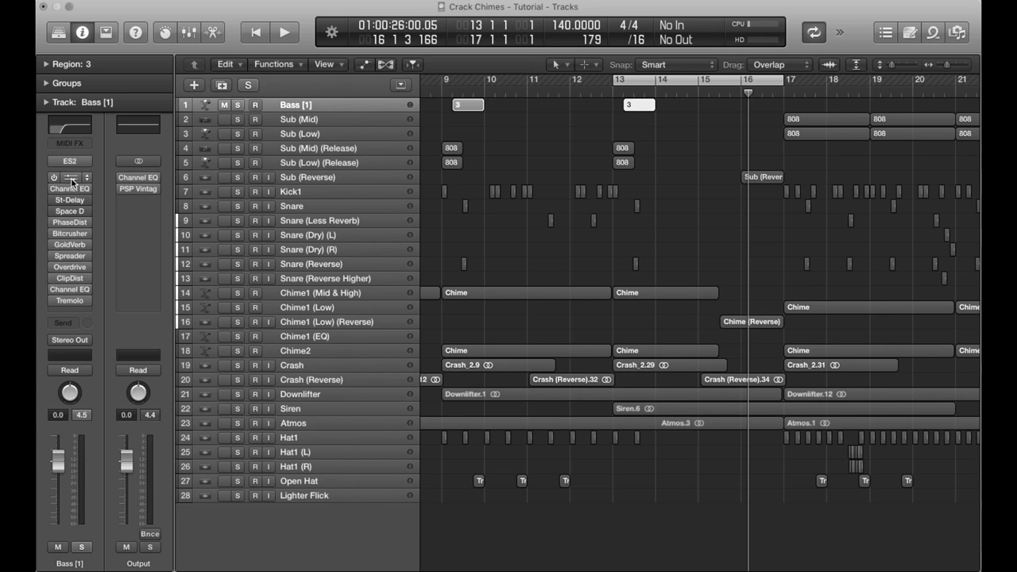
mouse_move(73, 163)
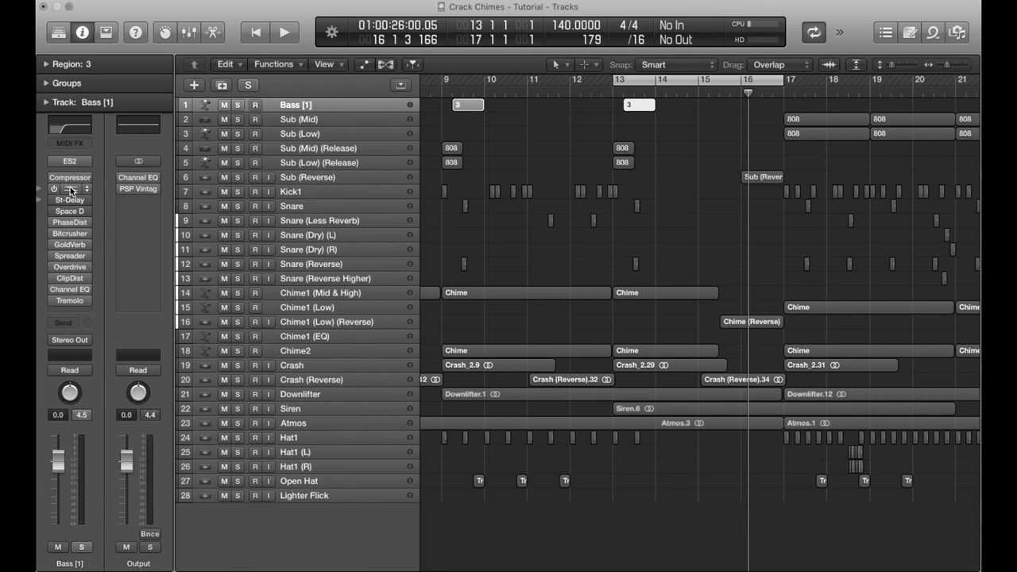
left_click(72, 190)
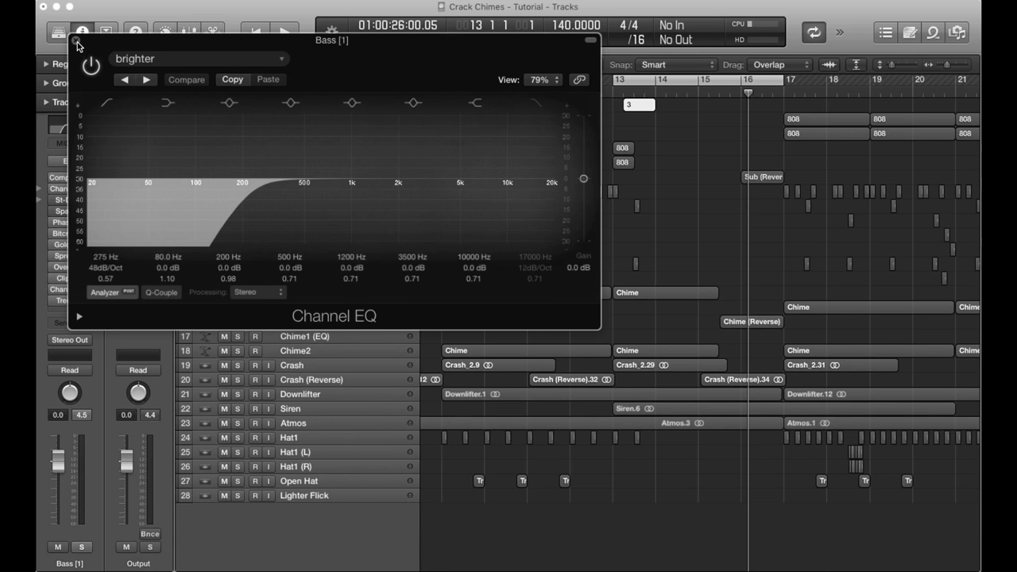
left_click(76, 40)
Open the Bass track's second Channel EQ, bypass it and play the cycled section without the high-frequency boost
left_click(71, 291)
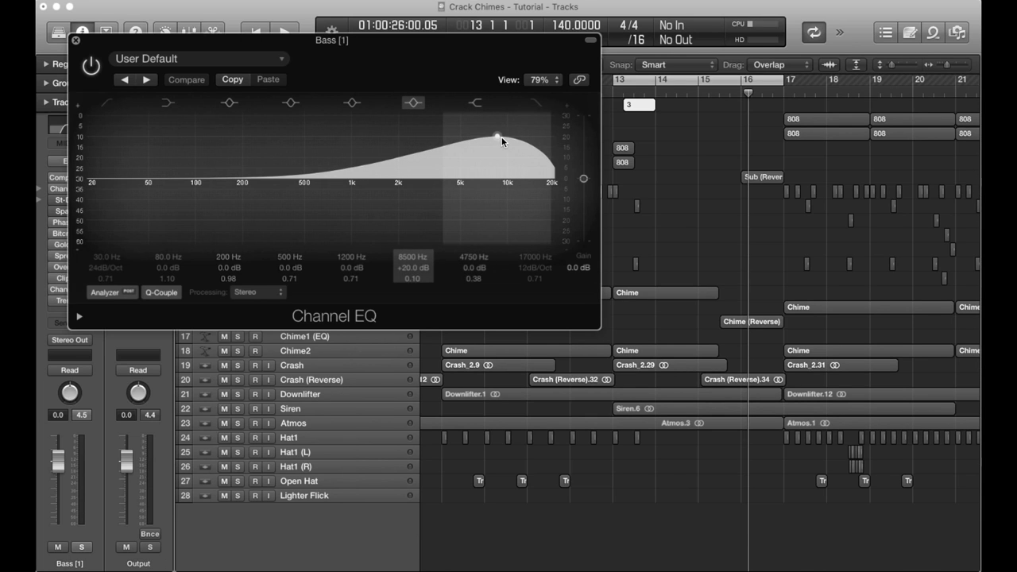
left_click_drag(216, 40, 588, 125)
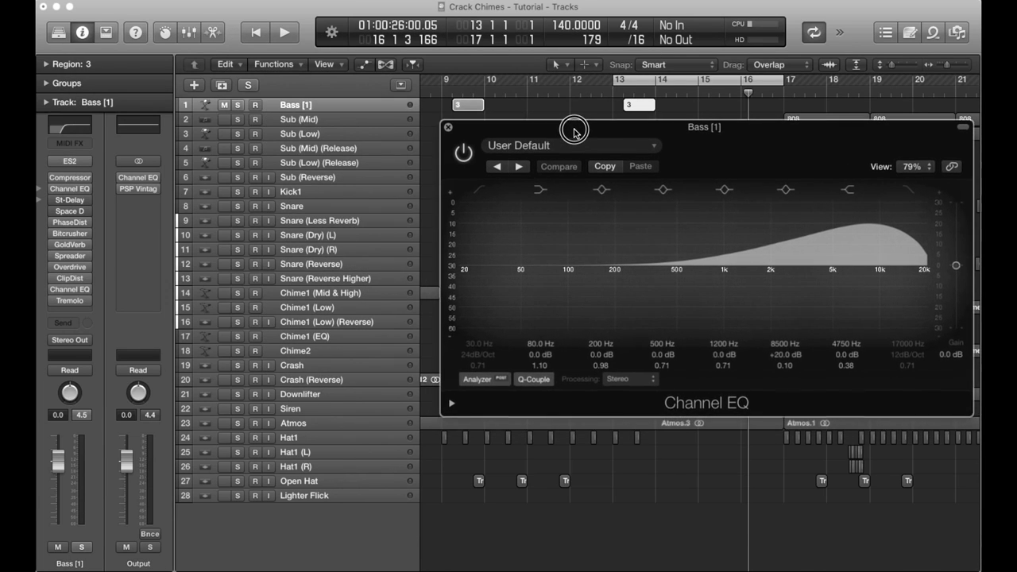
left_click(463, 151)
key("space")
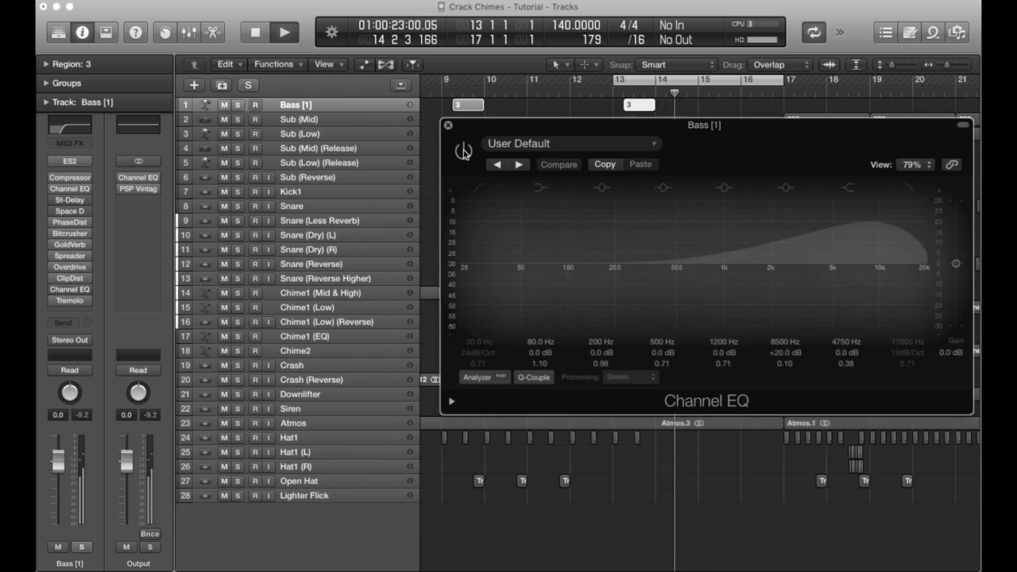
key("space")
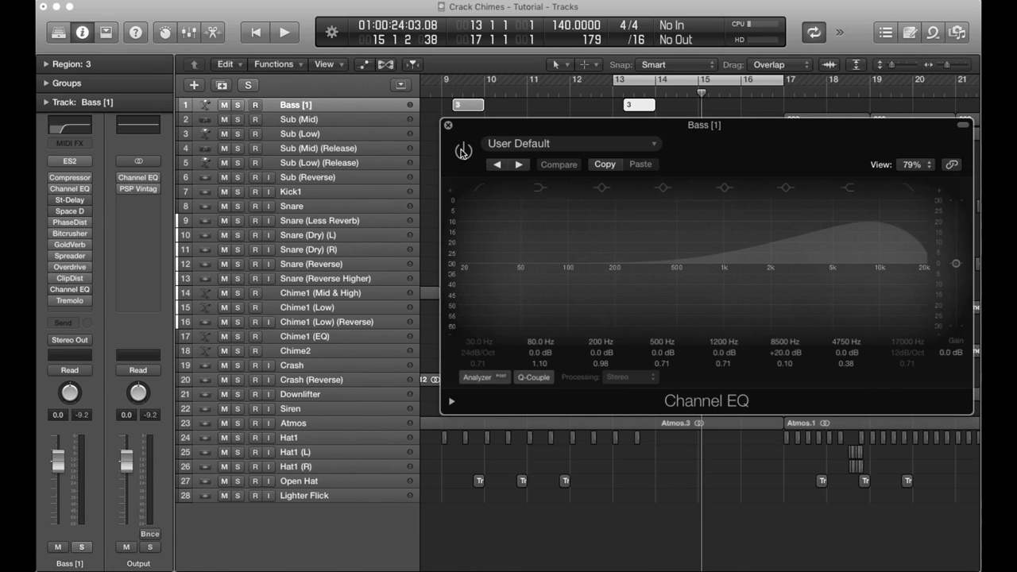
Re-enable the second Channel EQ, replay the bass section with the boost active, and close the EQ
left_click(463, 152)
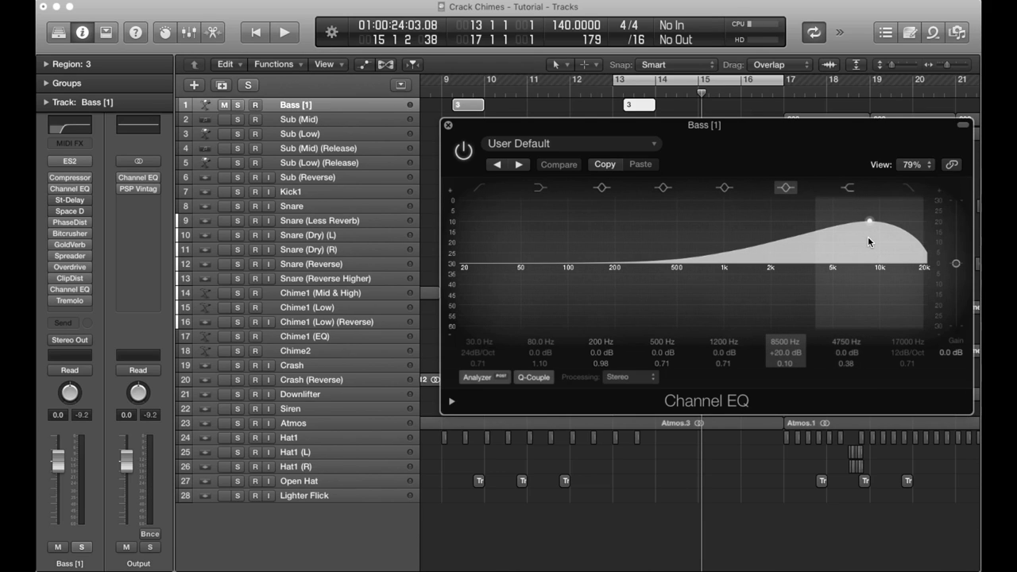
key("space")
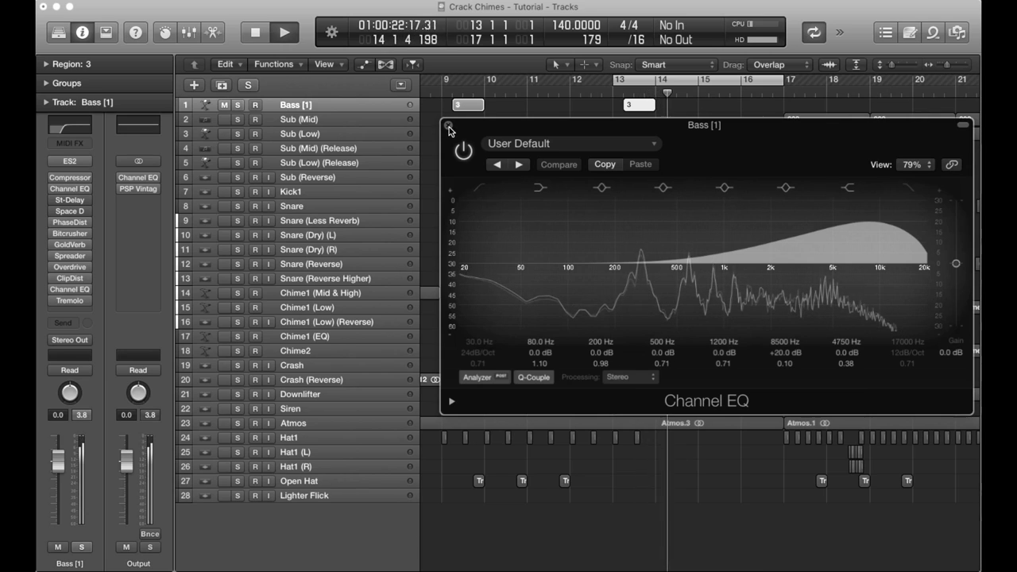
left_click(448, 126)
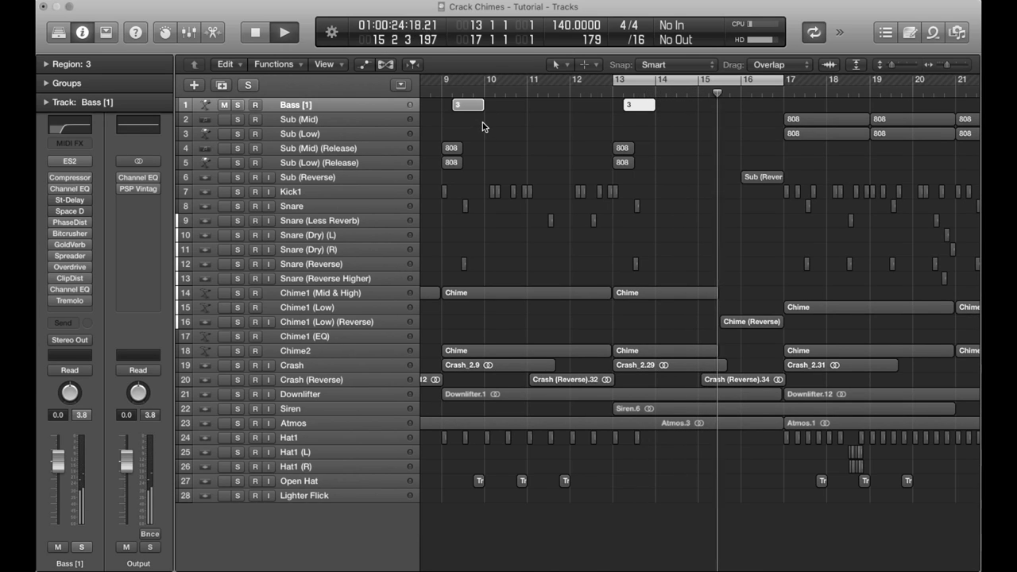
key("space")
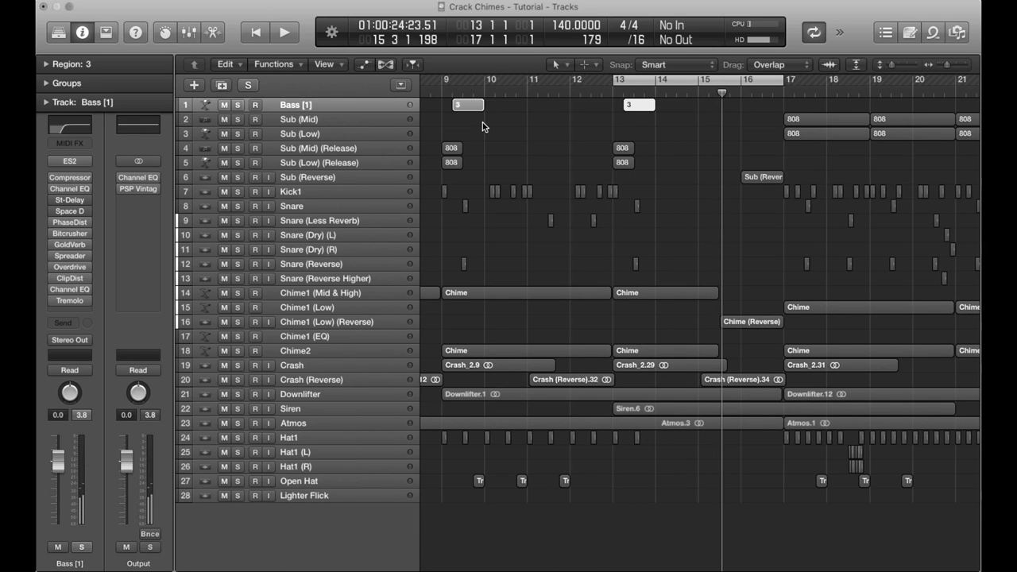
Open the Bass track's Phase Distortion effect and compare the cycled section with the effect bypassed and enabled
left_click(70, 223)
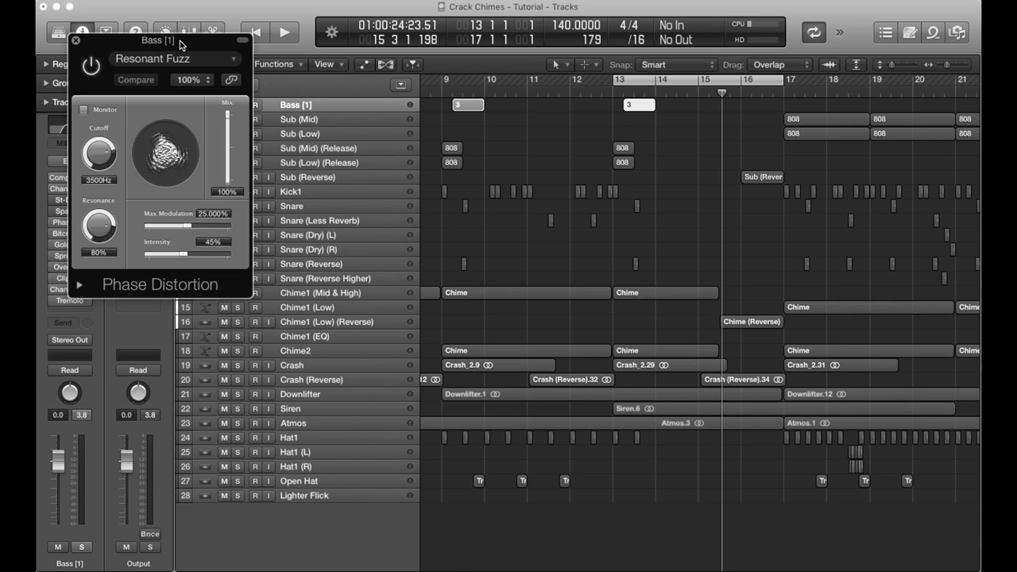
left_click_drag(179, 44, 537, 112)
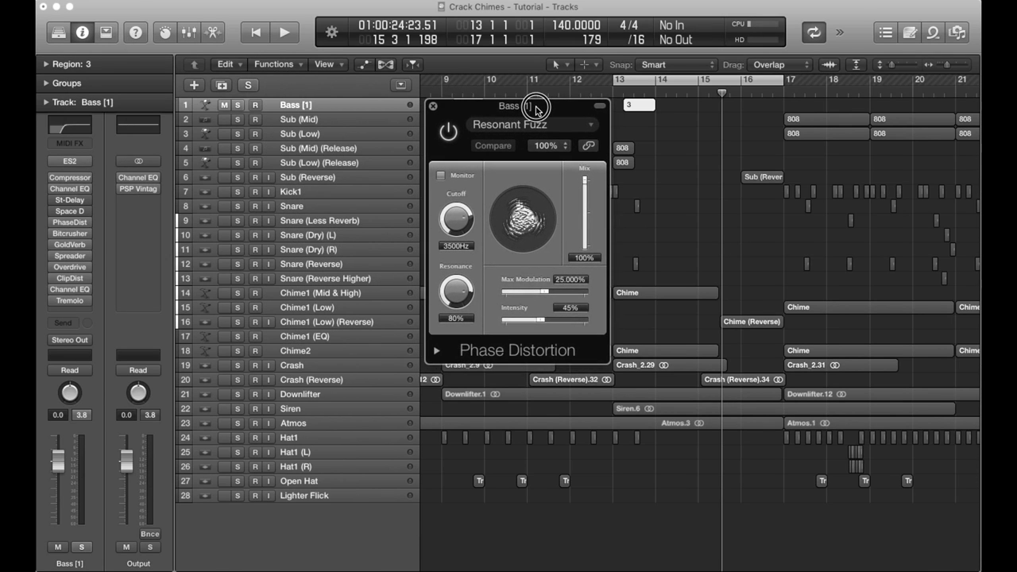
mouse_move(56, 222)
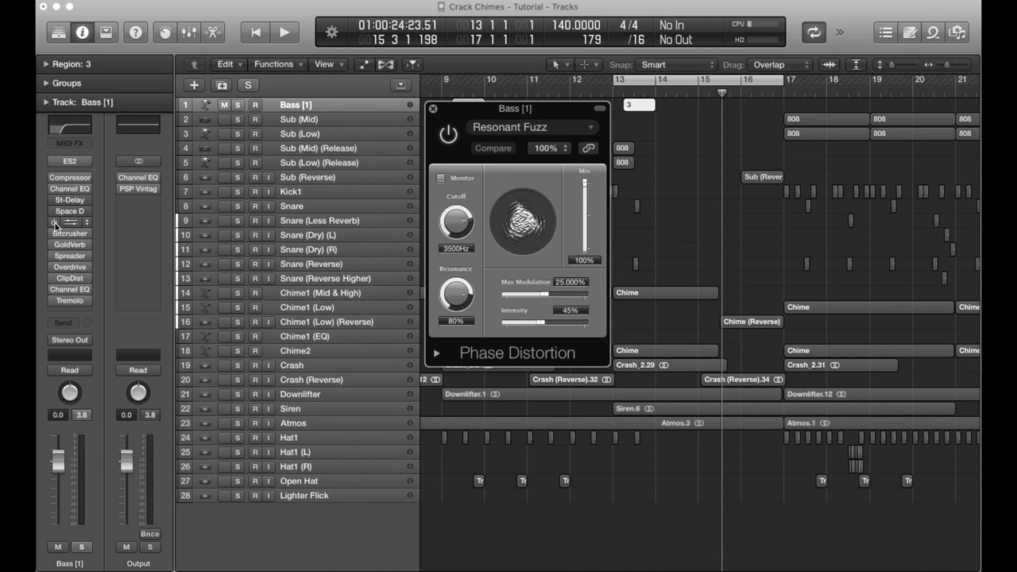
key("space")
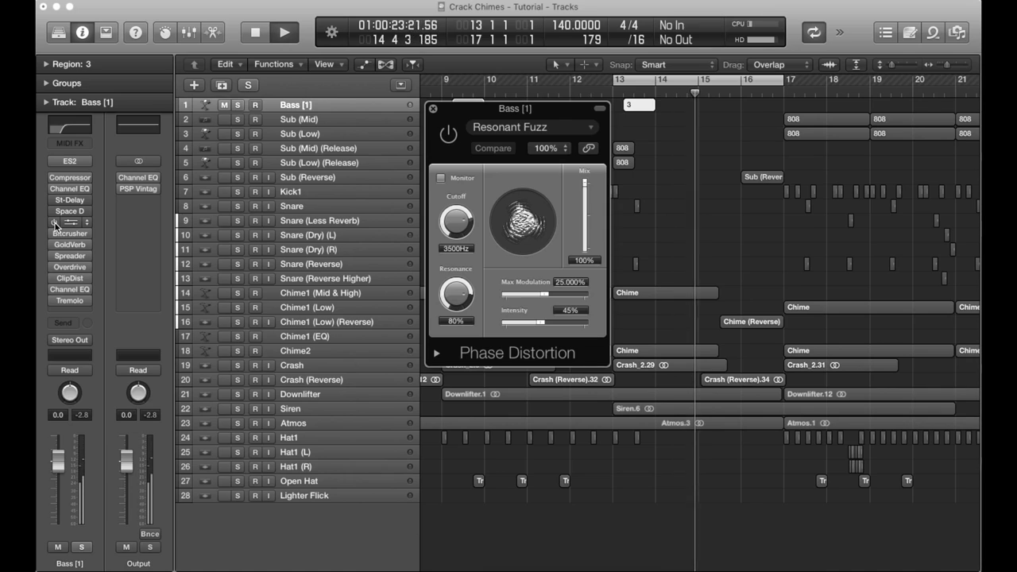
key("space")
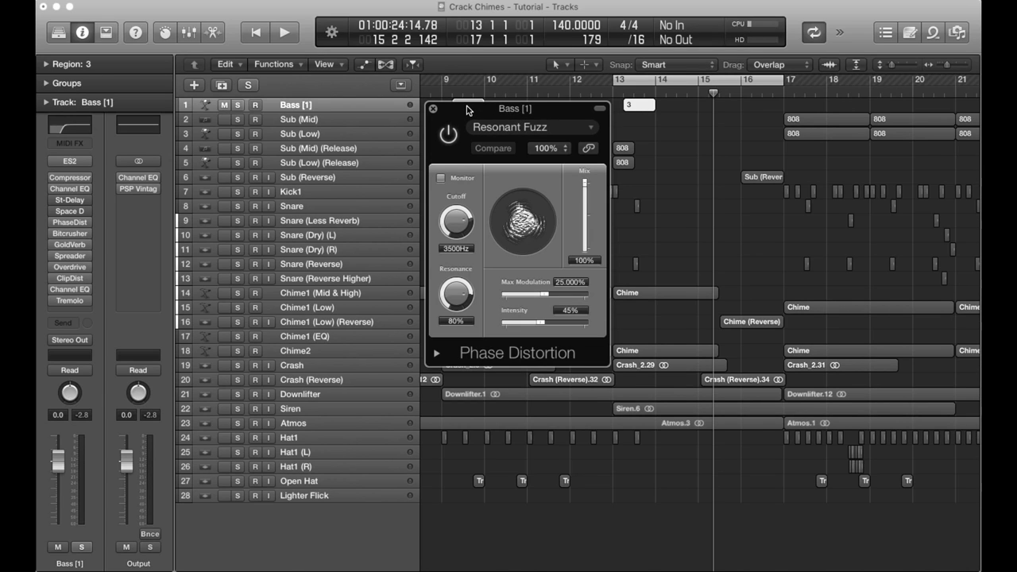
key("space")
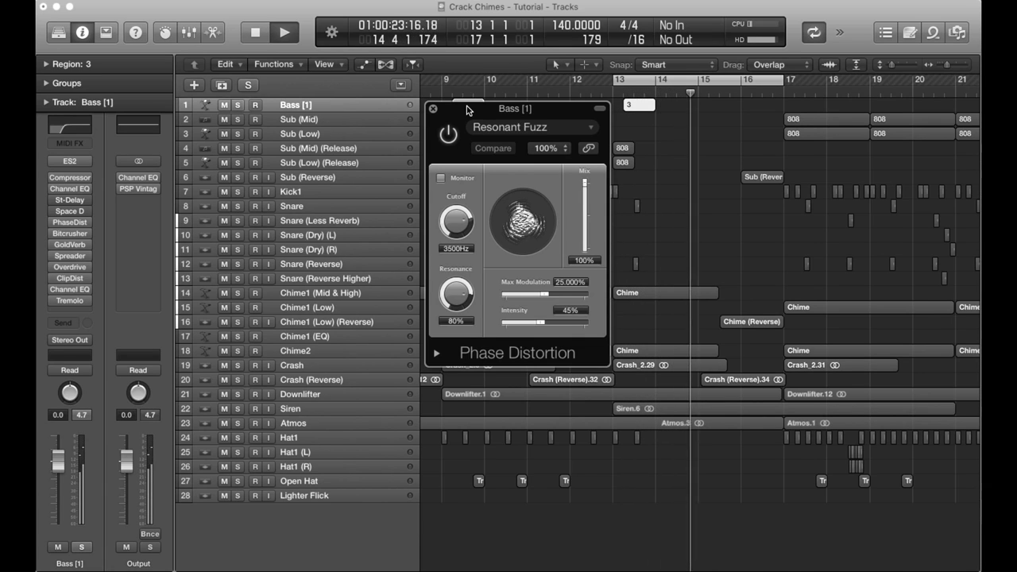
key("space")
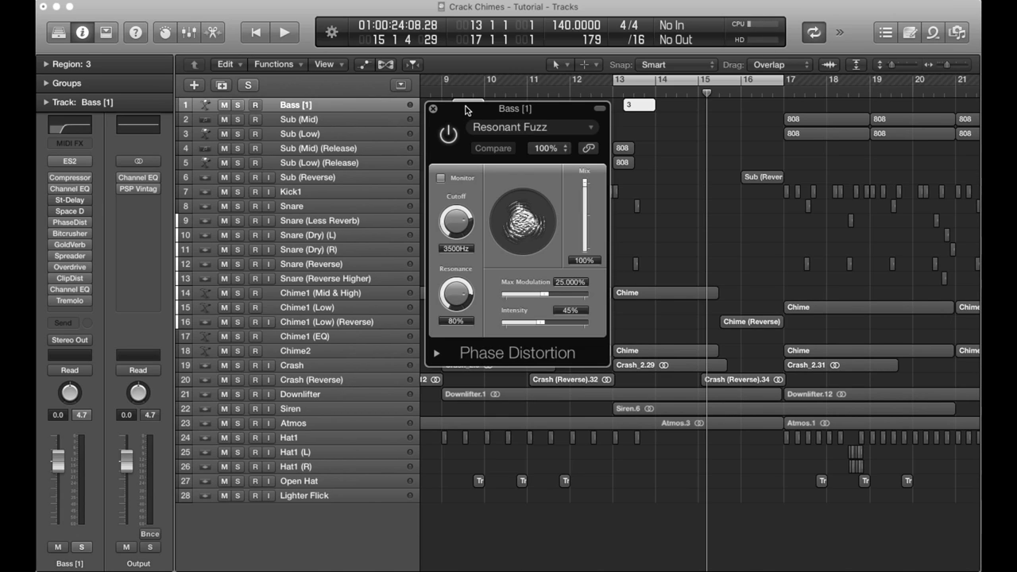
Close the Phase Distortion effect, open the Bass track's Bitcrusher and play the cycled bass section
left_click(433, 108)
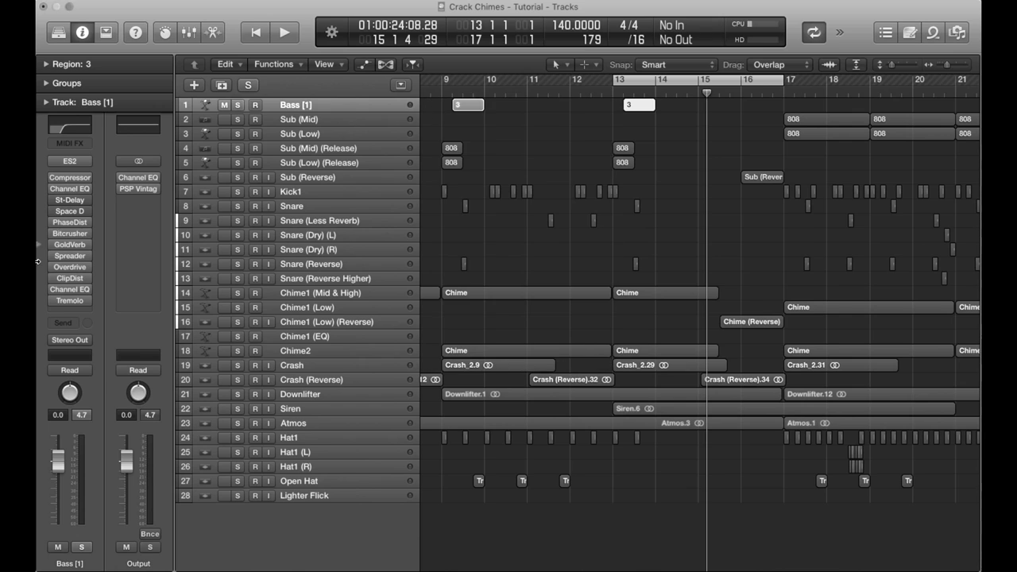
left_click(72, 233)
left_click_drag(127, 46, 247, 118)
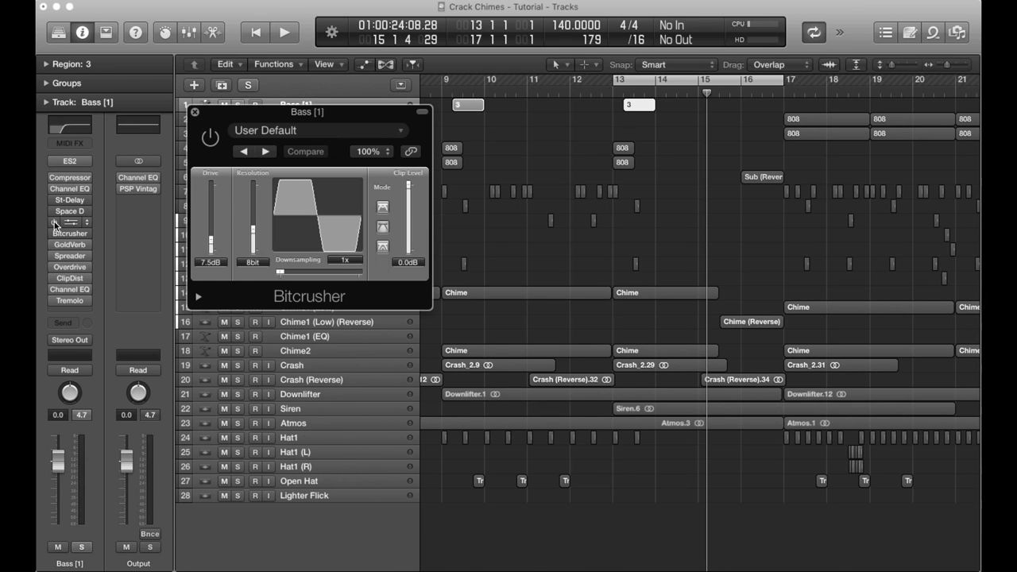
key("space")
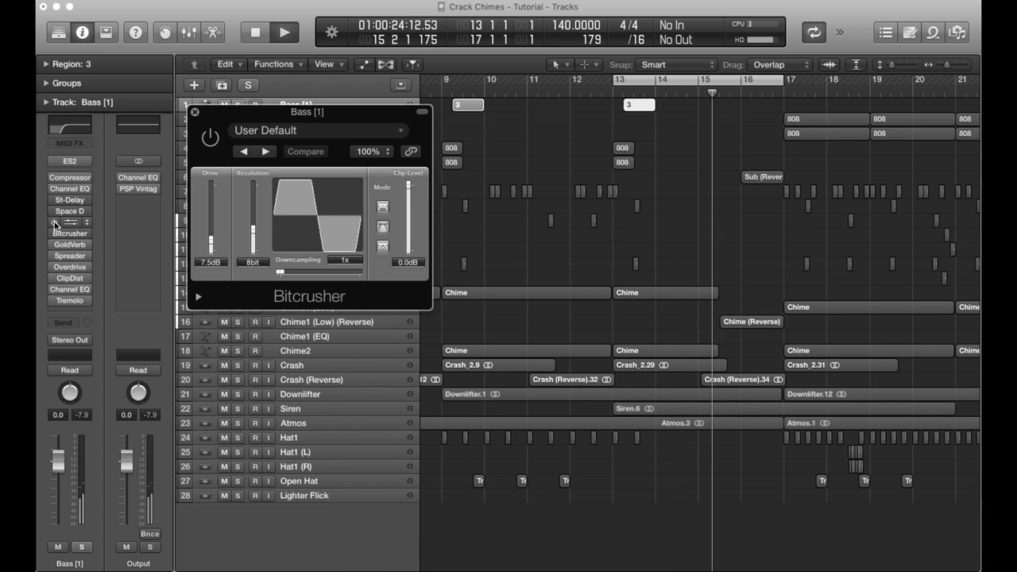
key("space")
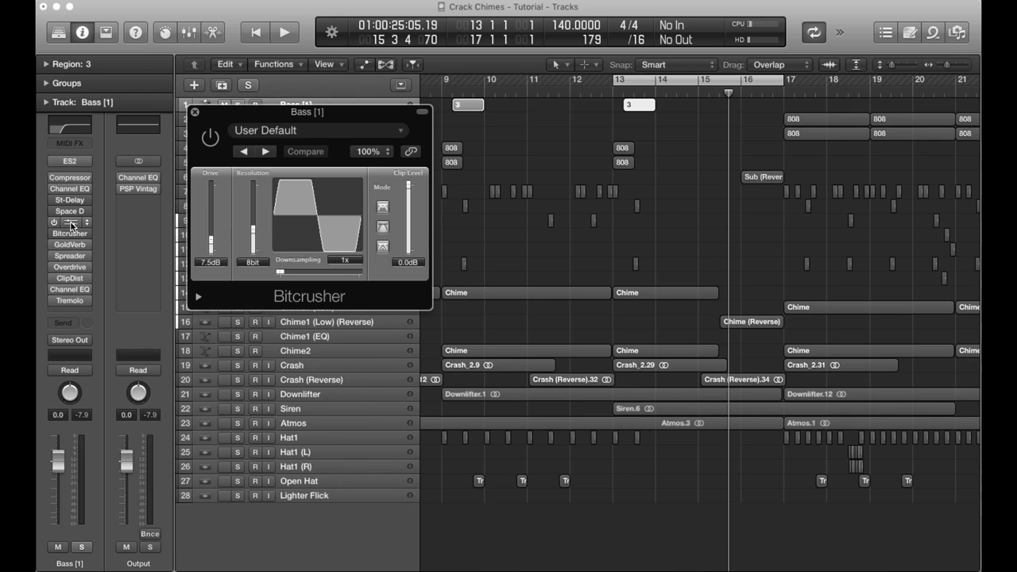
Dismiss the reopened Phase Distortion window, replay the bass section to hear the Bitcrusher's contribution, and close the Bitcrusher
left_click(71, 224)
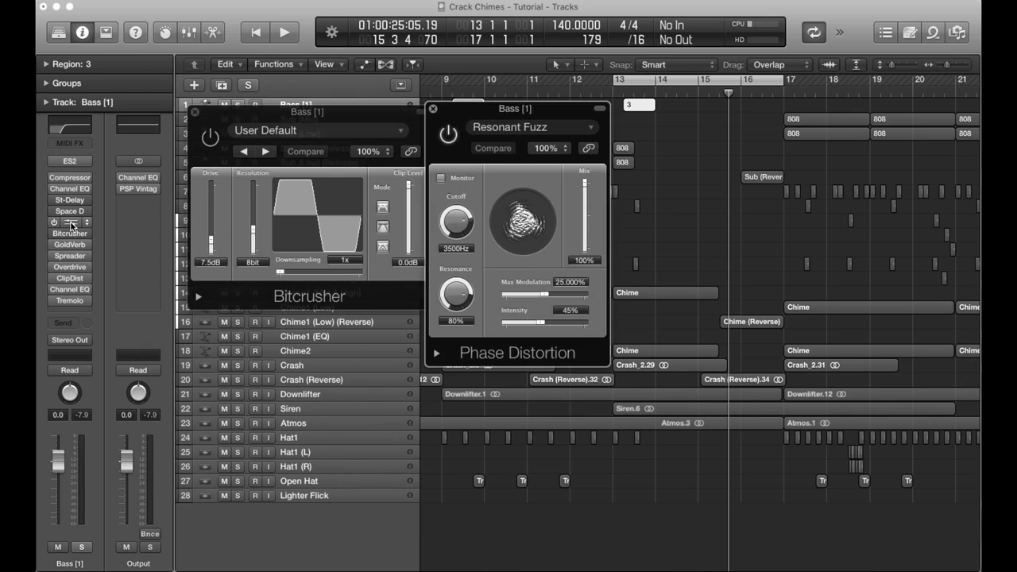
left_click(434, 112)
left_click(54, 236)
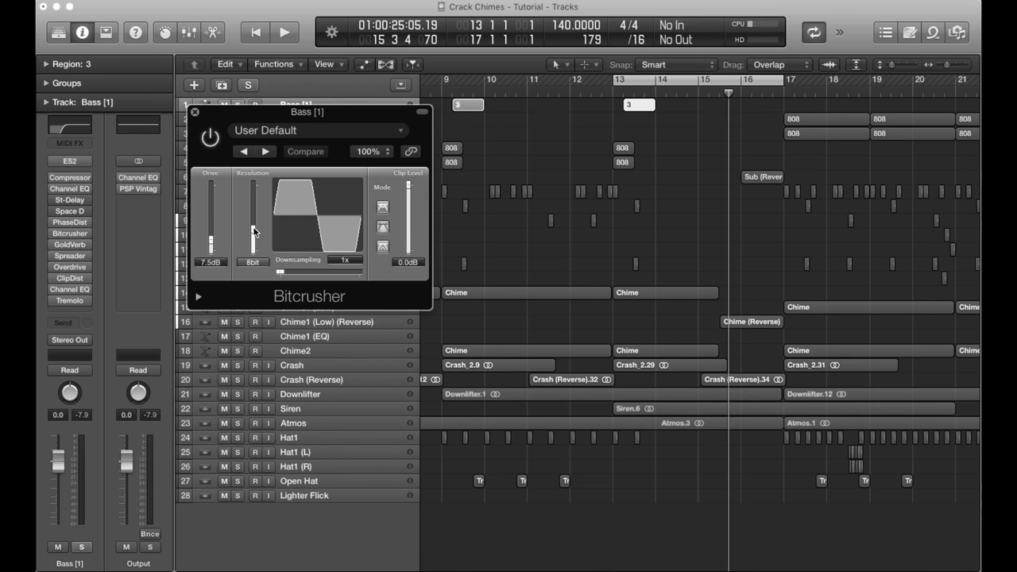
key("space")
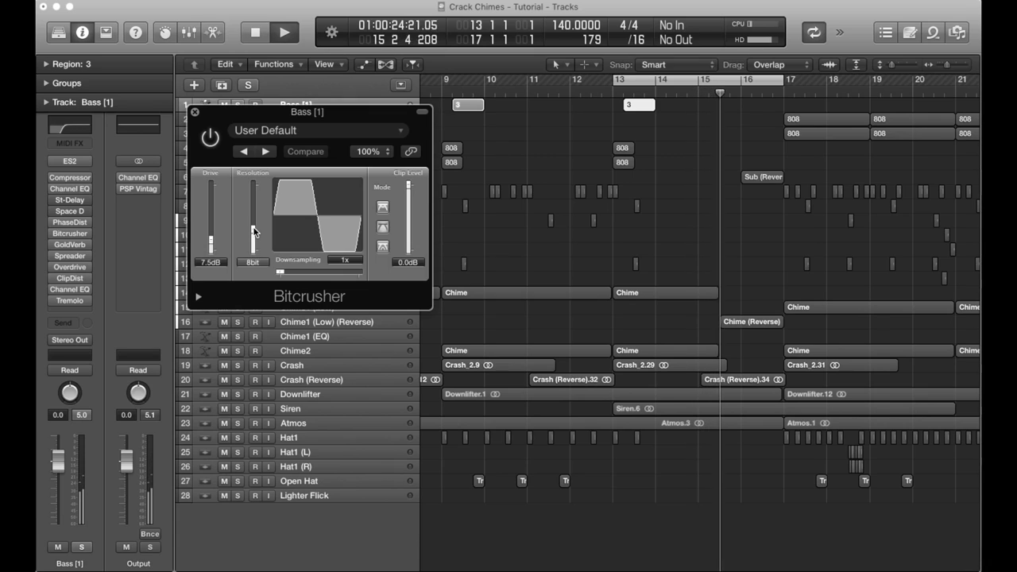
key("space")
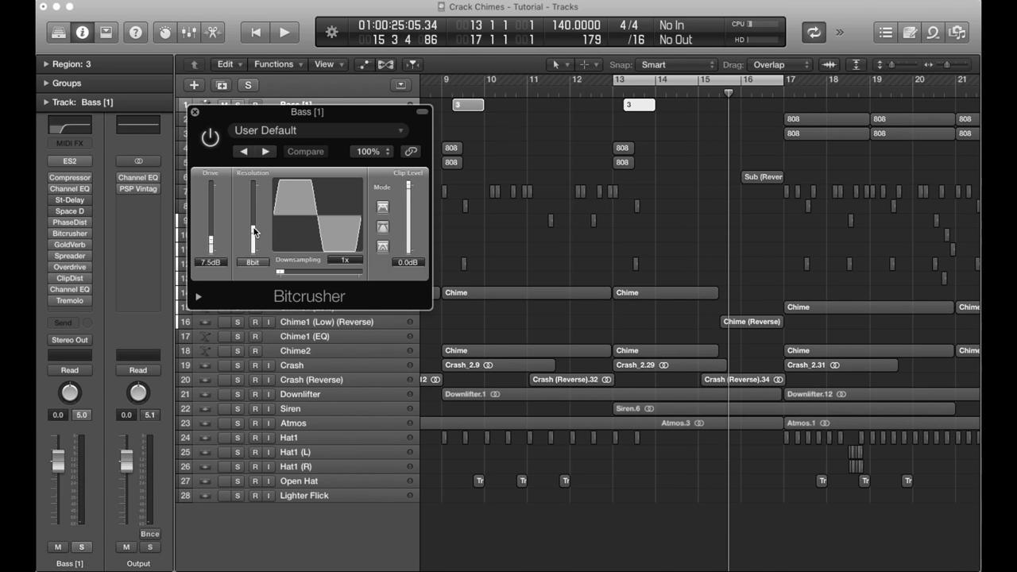
left_click(195, 114)
Play the bass section to audition the GoldVerb, and examine the Spreader's settings on the Bass track
mouse_move(74, 245)
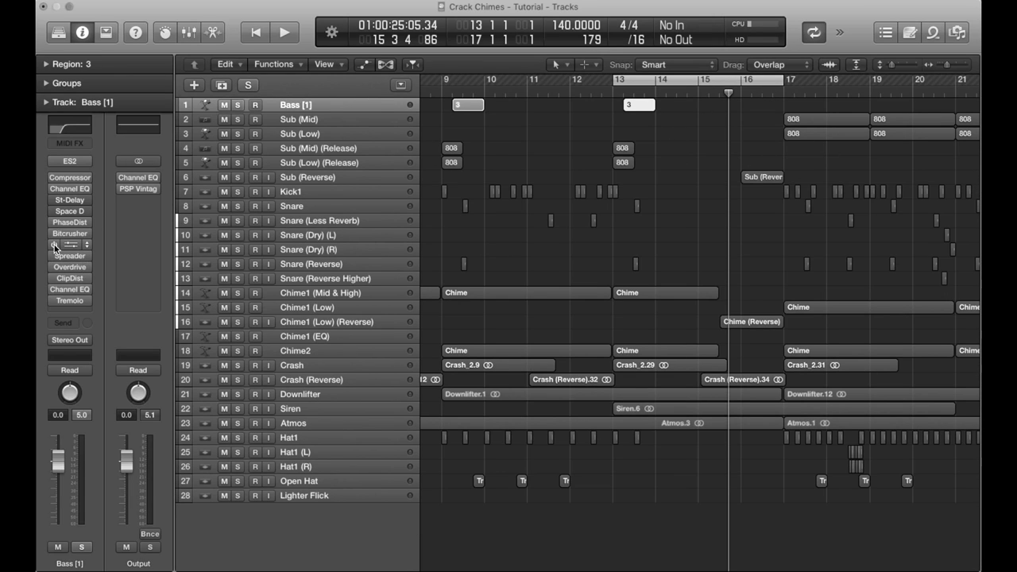
key("space")
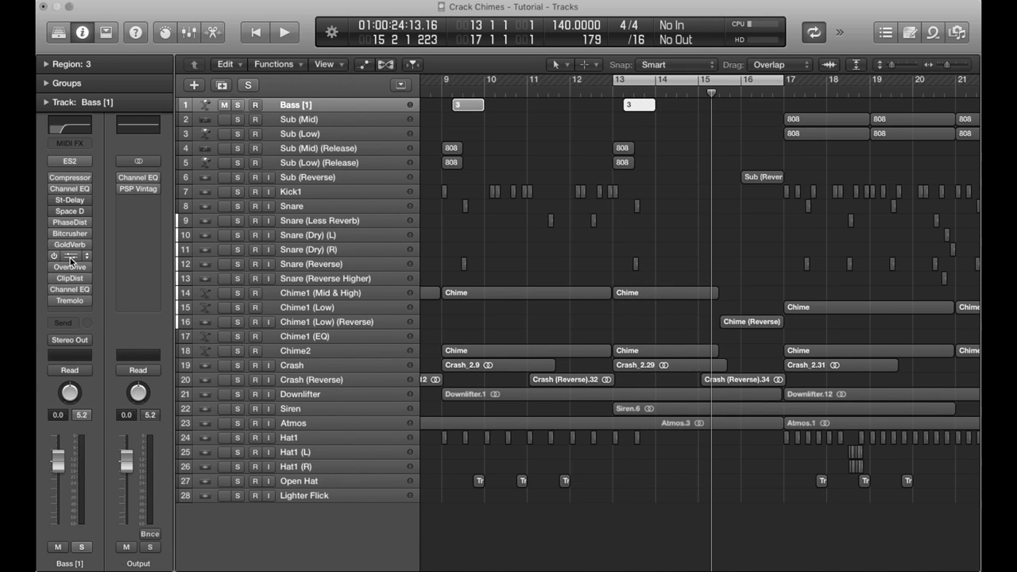
left_click(72, 258)
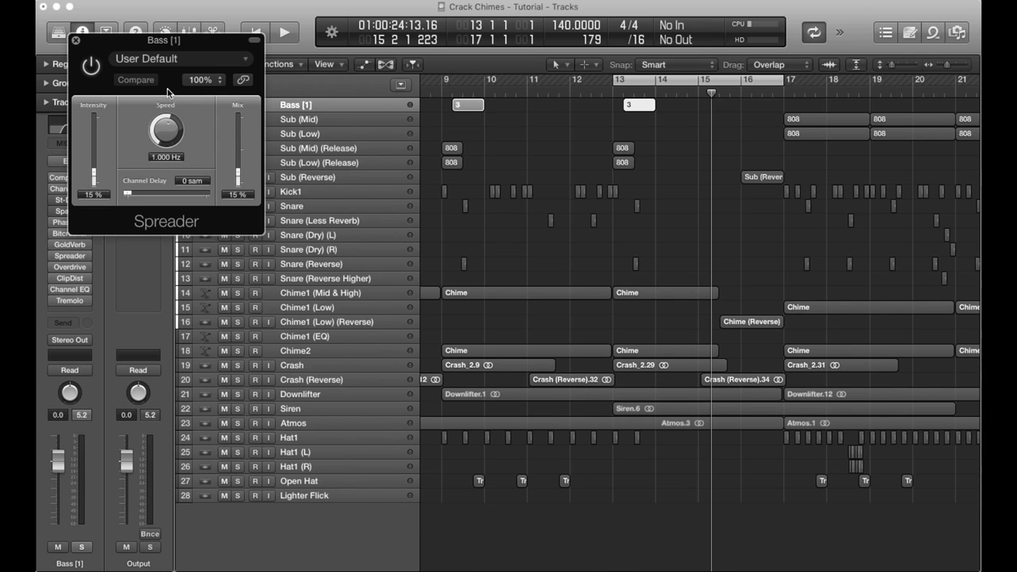
left_click(75, 40)
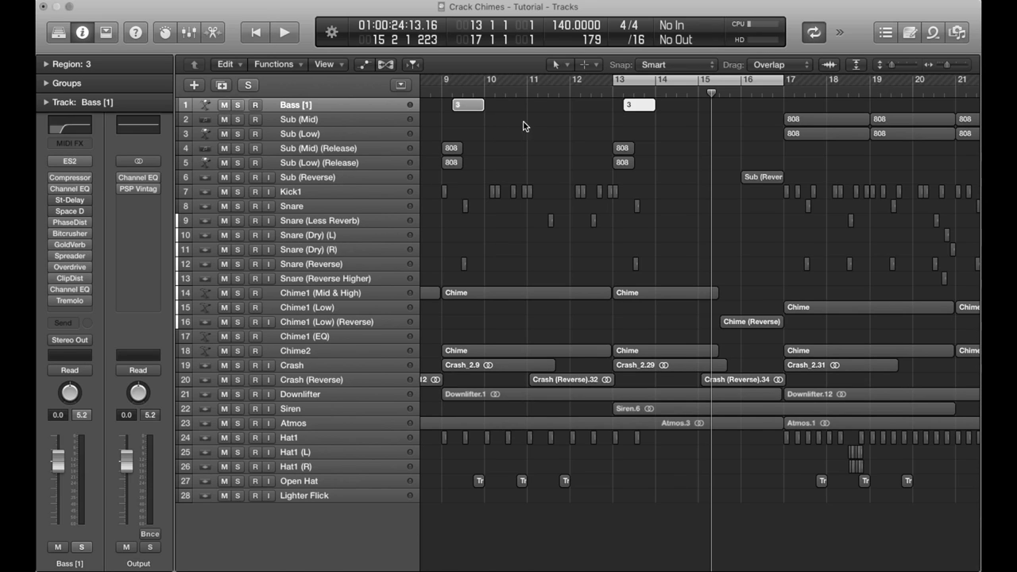
Open the Bass track's Overdrive, play the cycled section to hear its effect, and close it
mouse_move(71, 268)
left_click(67, 268)
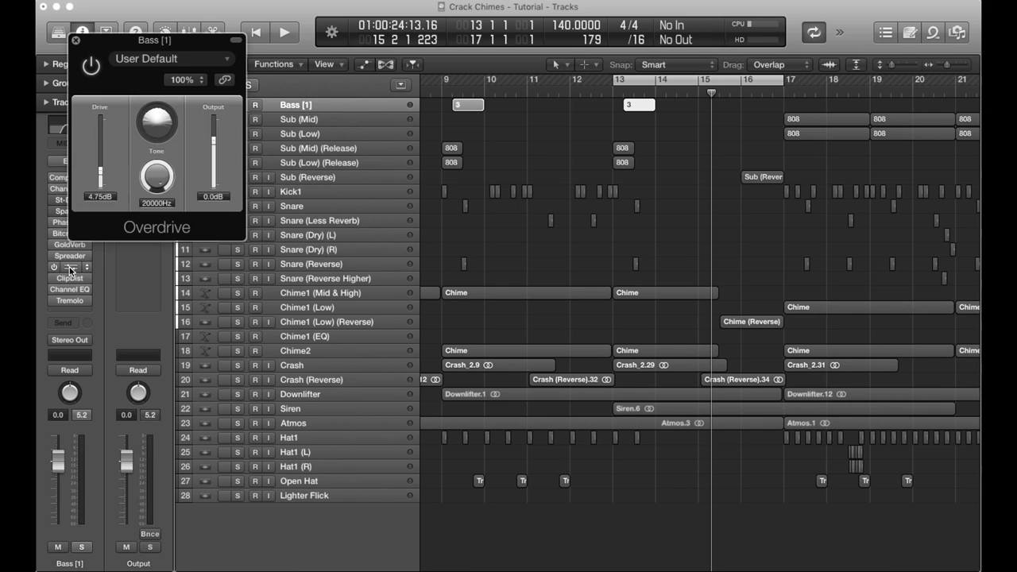
left_click_drag(197, 49, 231, 127)
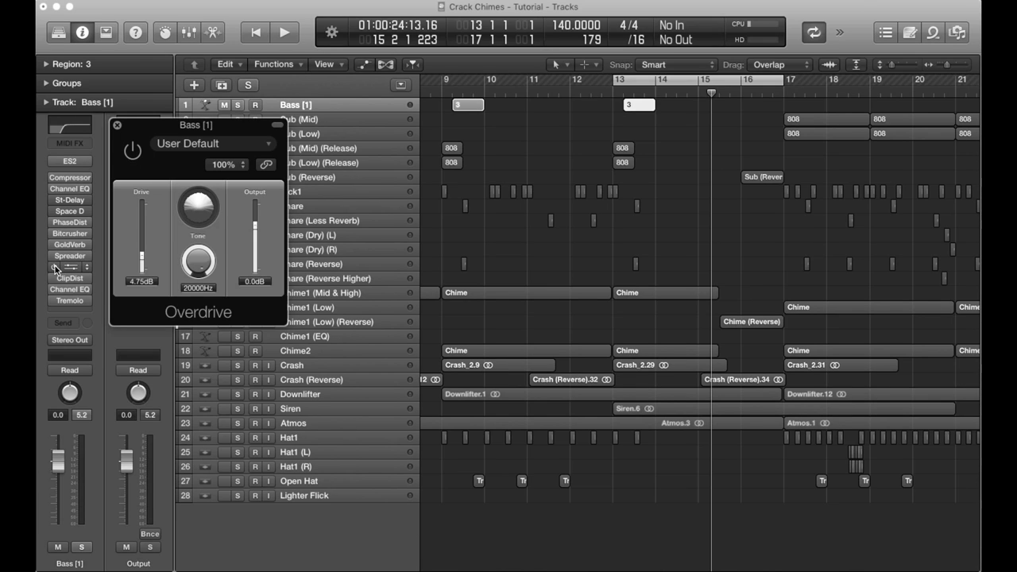
key("space")
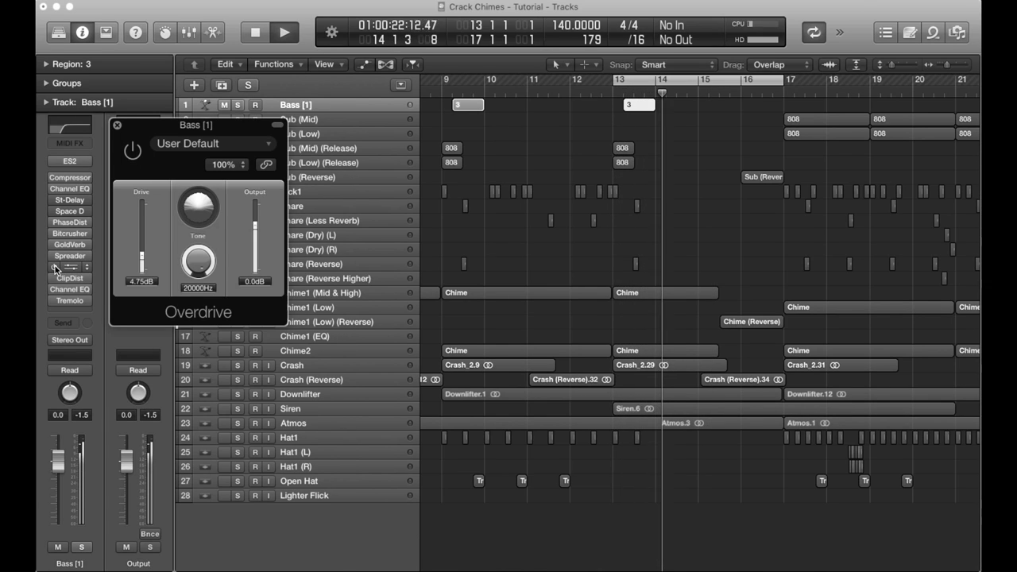
key("space")
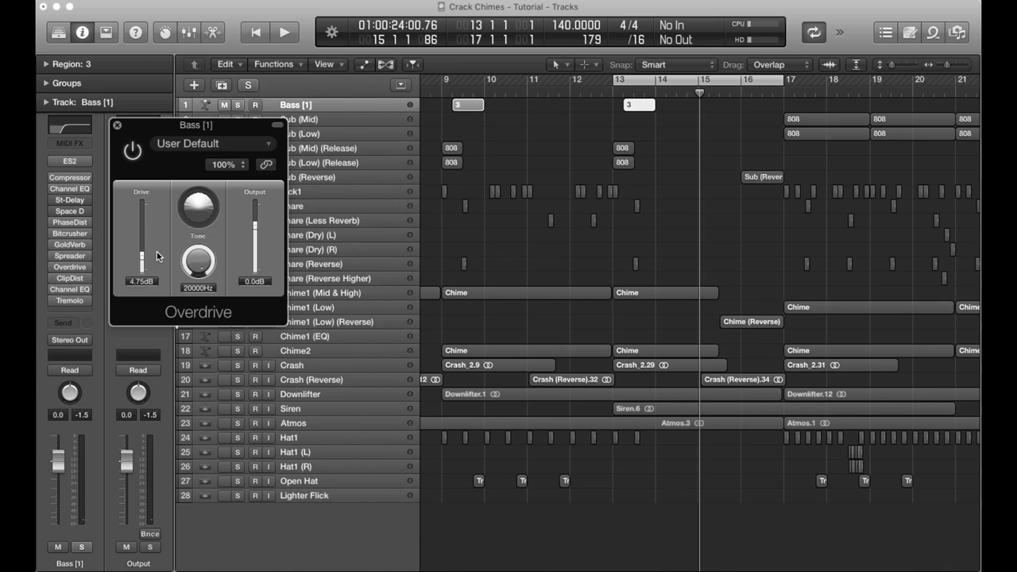
left_click(117, 127)
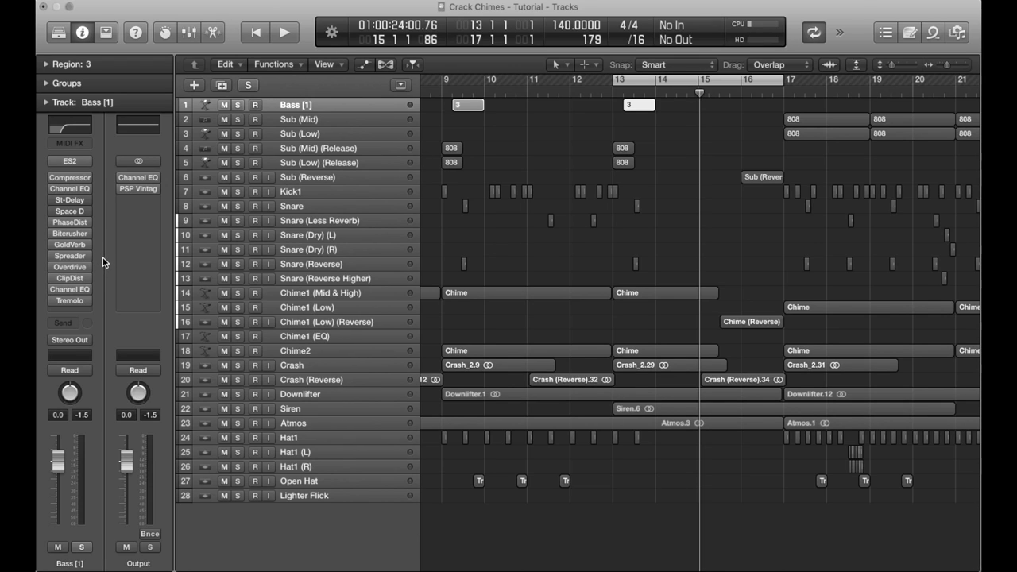
Examine the Clip Distortion settings on the Bass track and close the effect
left_click(73, 279)
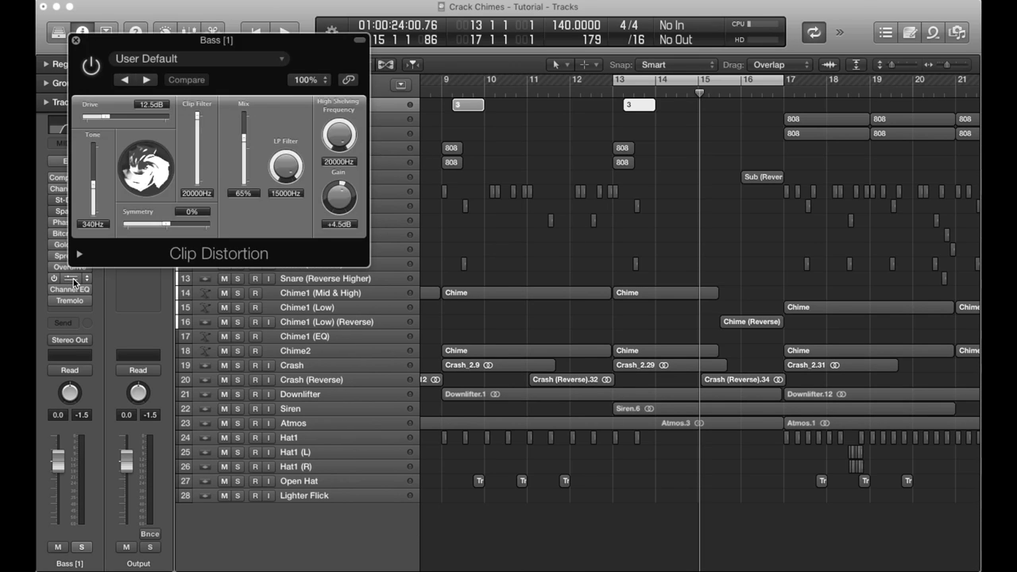
left_click_drag(178, 40, 186, 30)
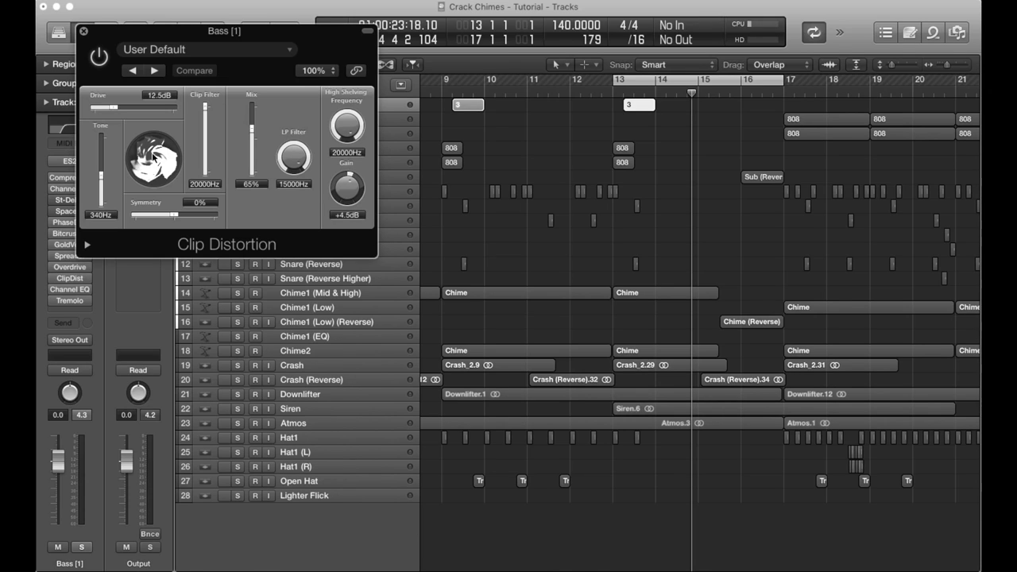
left_click(84, 33)
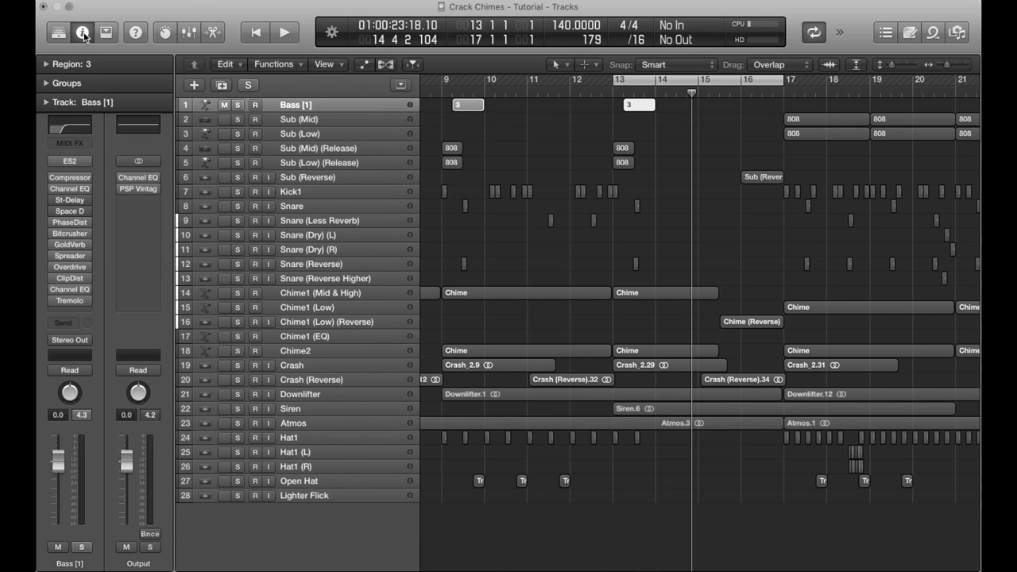
Examine the high-frequency boost in the Bass track's last Channel EQ and the Tremolo's settings, closing each effect
left_click(73, 292)
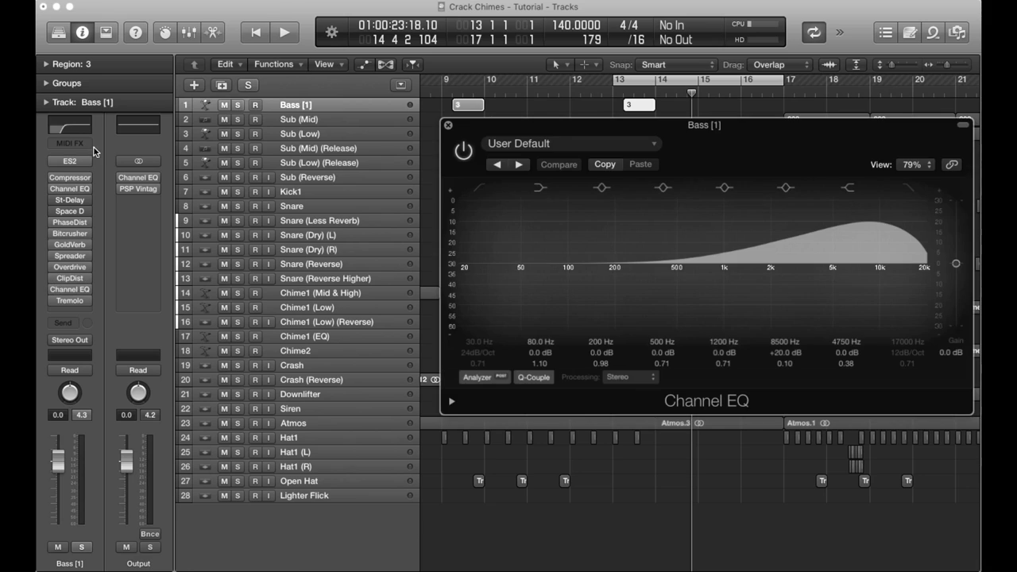
left_click(448, 128)
left_click(70, 300)
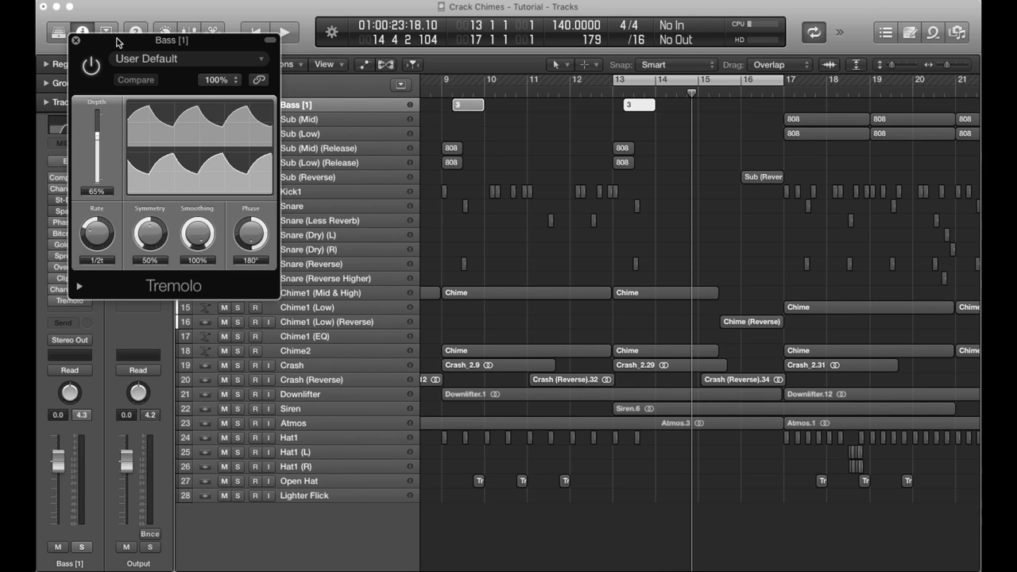
left_click_drag(116, 42, 230, 111)
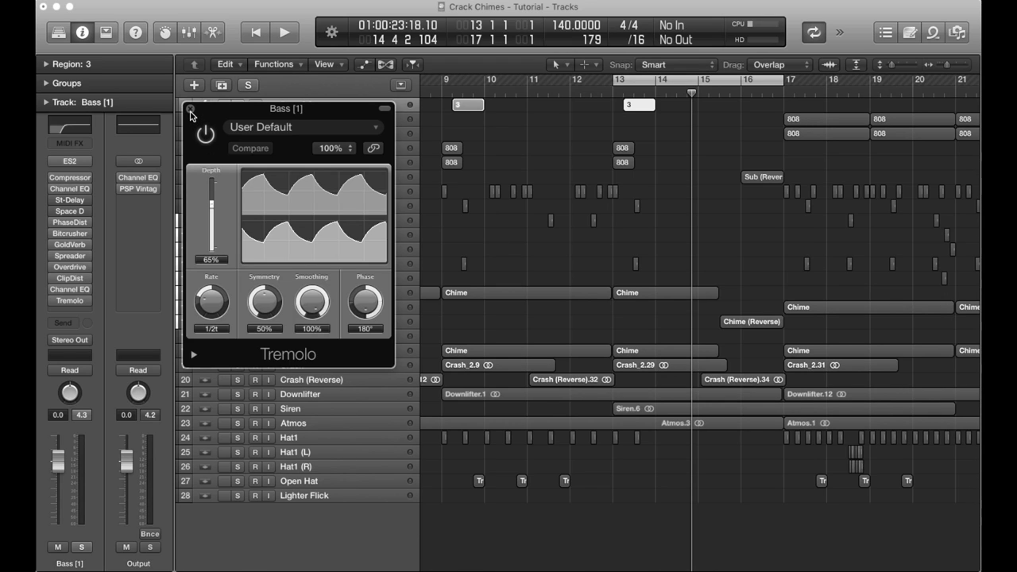
left_click(191, 109)
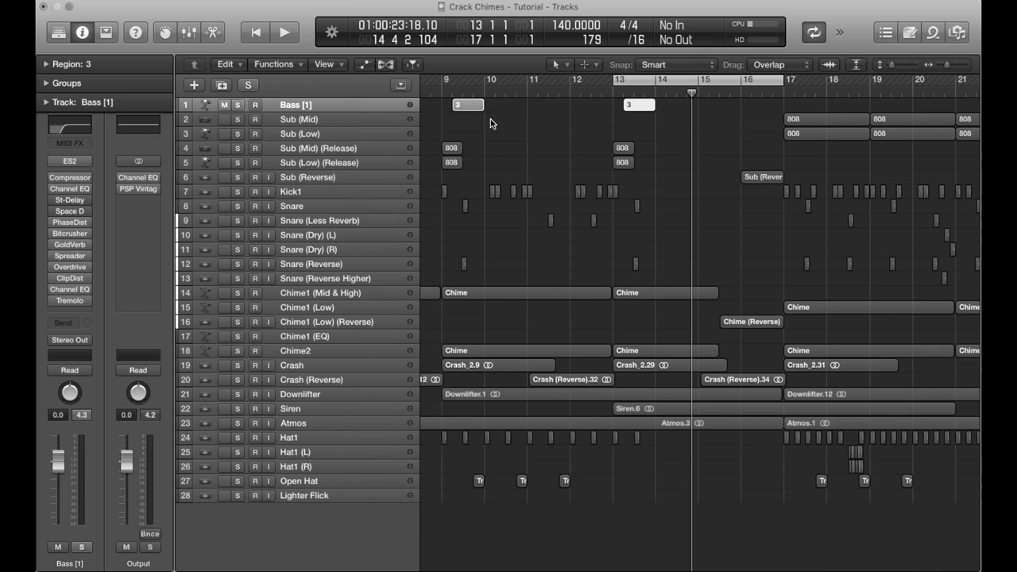
Switch off the cycle range and solo the Sub (Mid) and Sub (Low) tracks
left_click(569, 106)
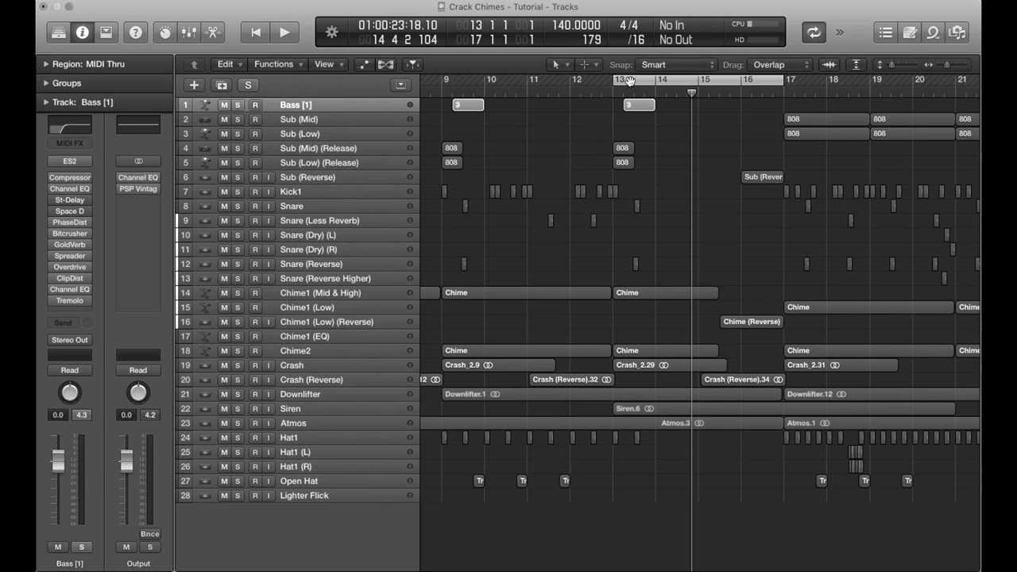
left_click(633, 81)
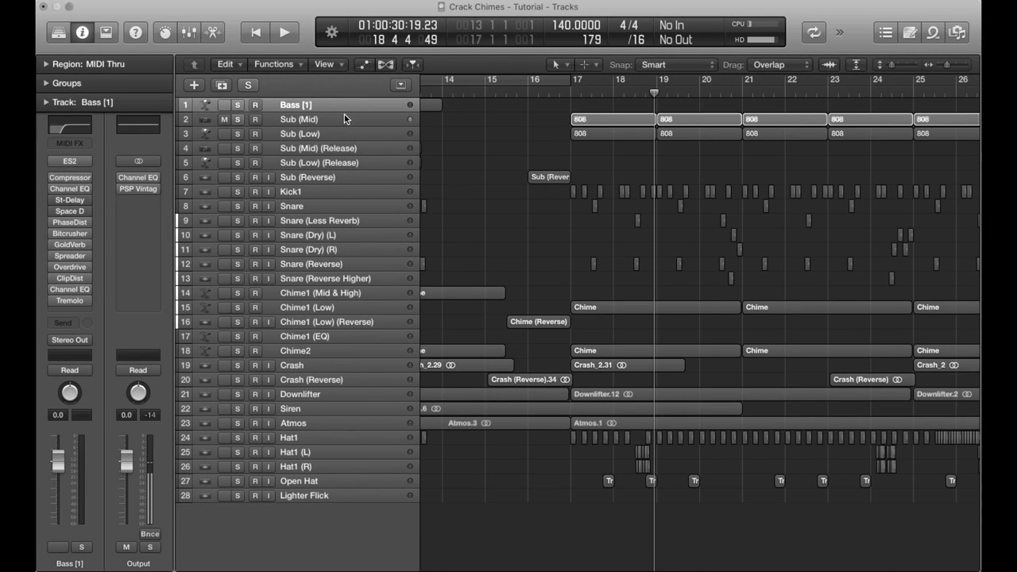
left_click(237, 124)
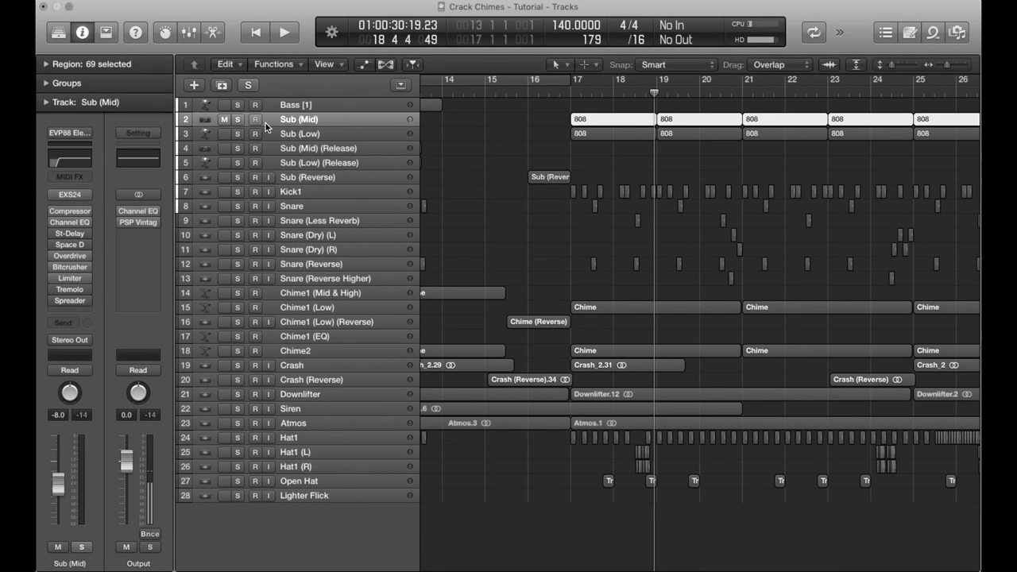
left_click(238, 134)
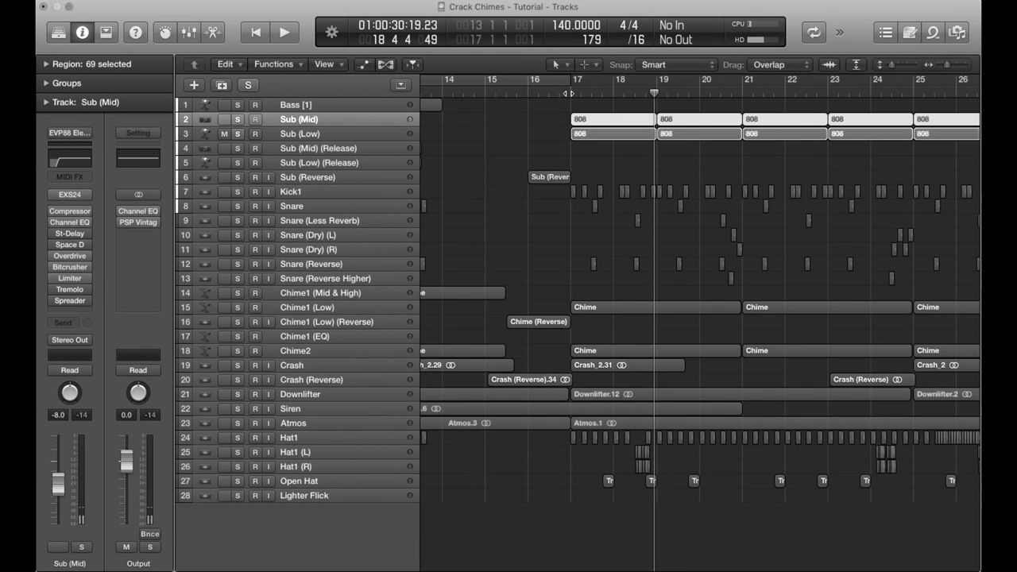
Play the sub tracks from bar 17 and set the cycle range from bar 17 to bar 21
double_click(569, 89)
key("space")
left_click(572, 81)
left_click_drag(572, 81, 744, 85)
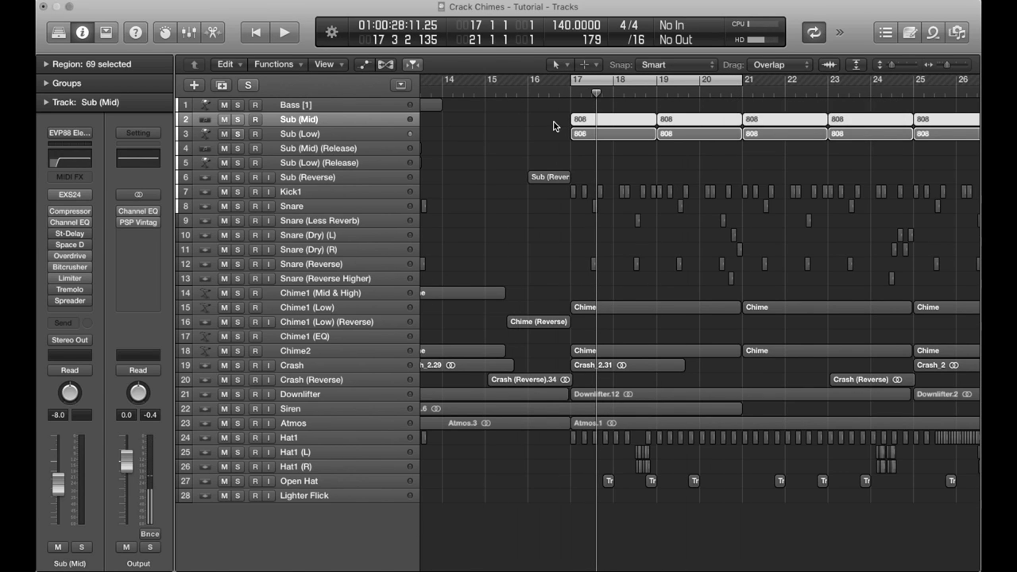
left_click(557, 121)
Select the Sub (Mid) track, examine its EXS24 sampler with the 808 instrument, and close it
left_click(360, 119)
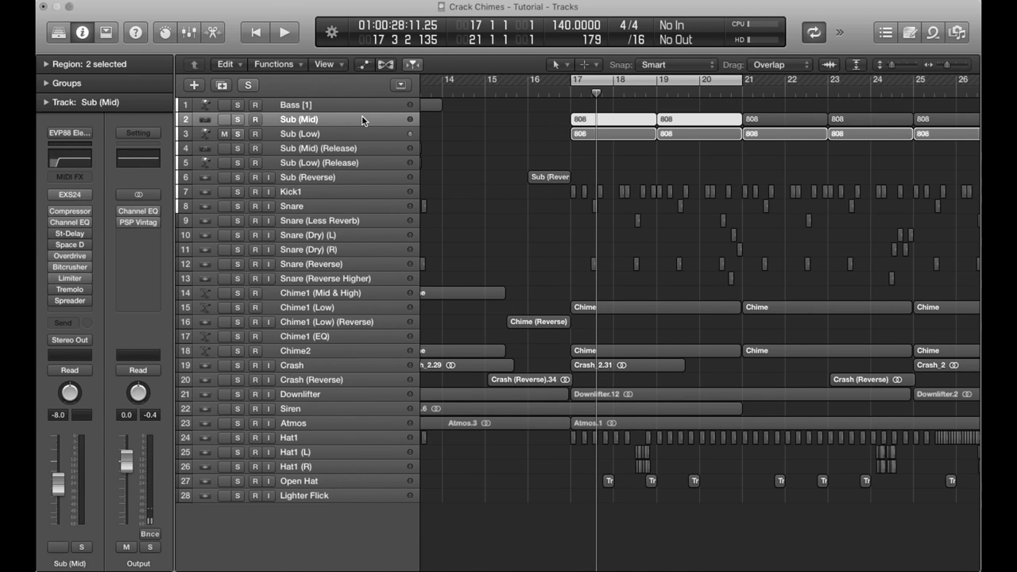
left_click(74, 196)
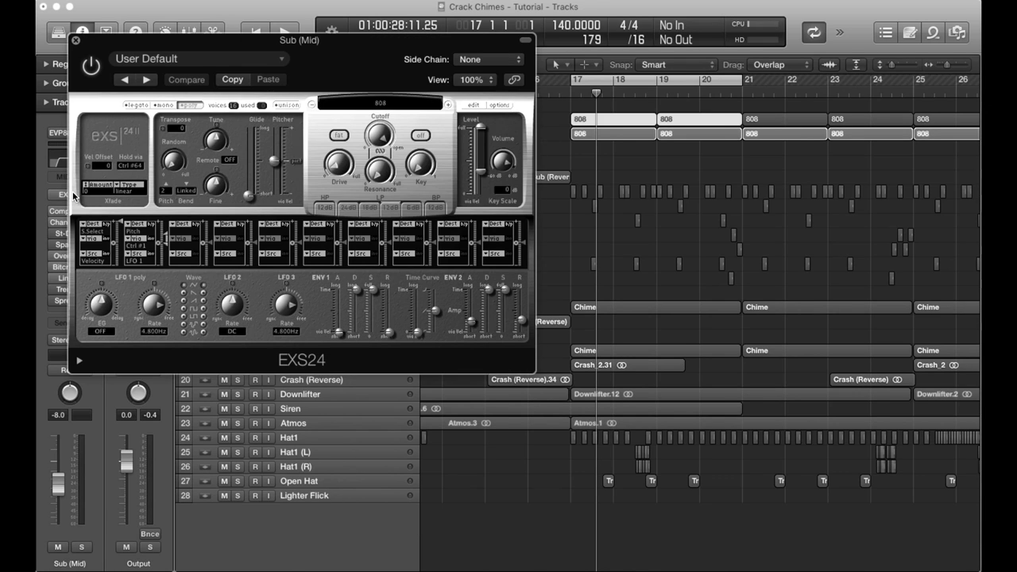
left_click(76, 40)
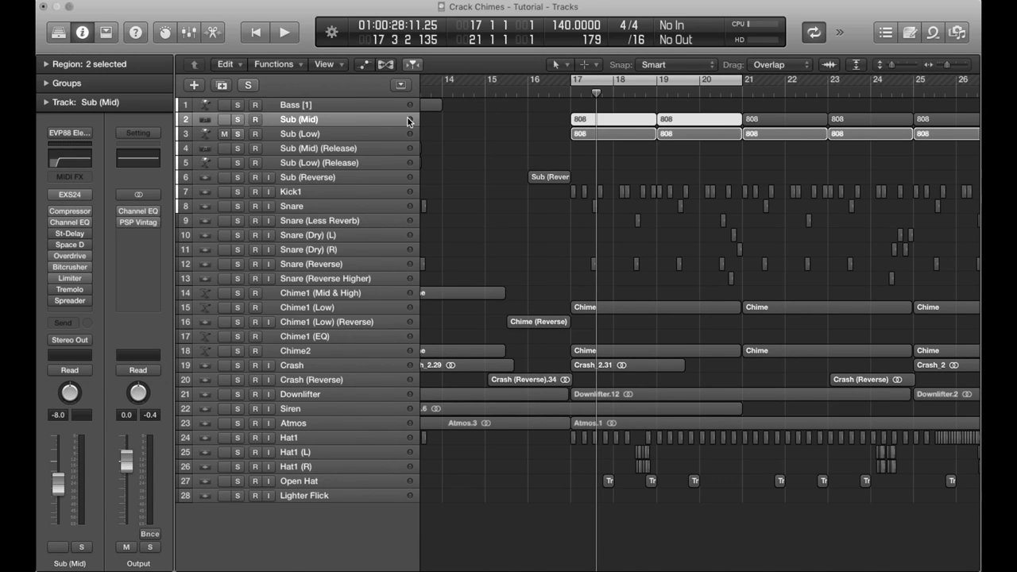
Compare the Sub (Low) and Sub (Mid) channel strips, and open the Sub (Mid) track's Channel EQ to examine its low cut
left_click(364, 132)
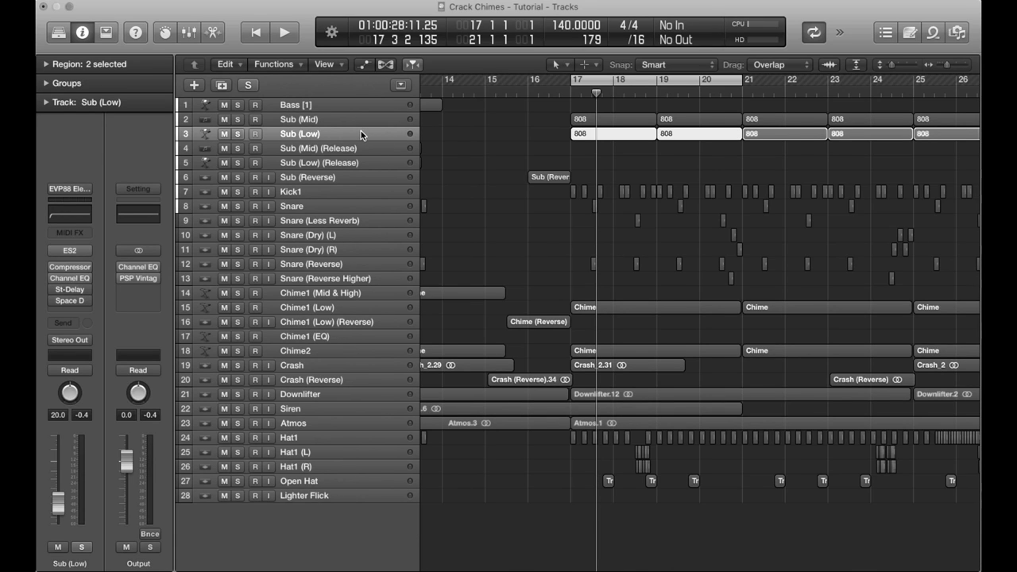
left_click(361, 119)
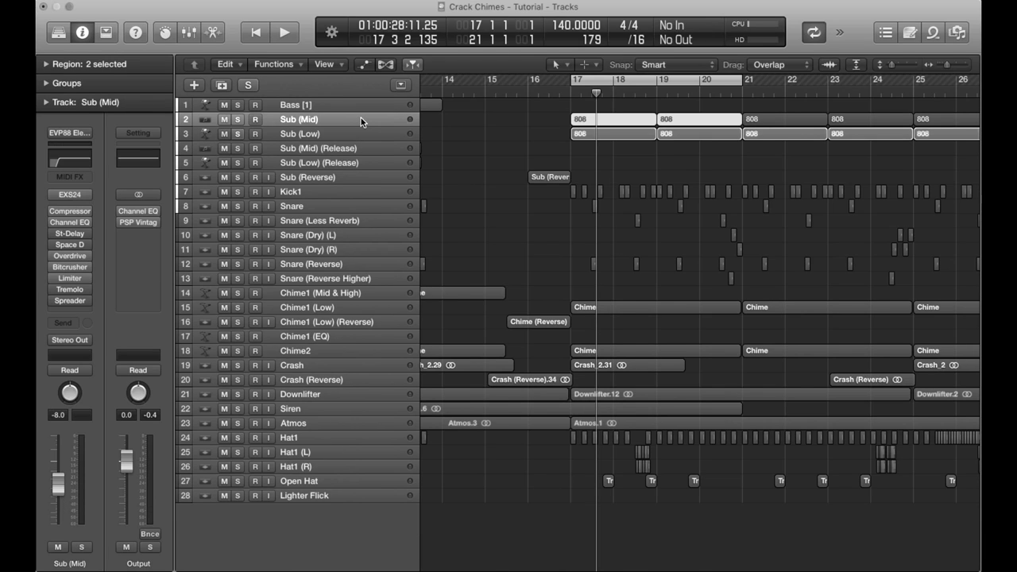
left_click(74, 160)
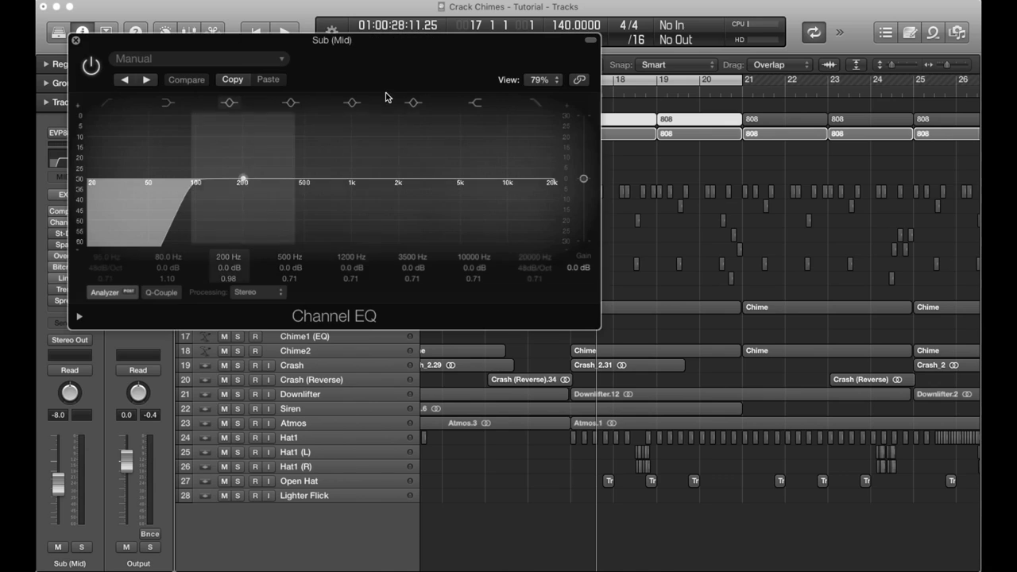
Compare the Channel EQ low cuts of the Sub (Mid) and Sub (Low) tracks, and close both EQs
left_click_drag(362, 41, 727, 270)
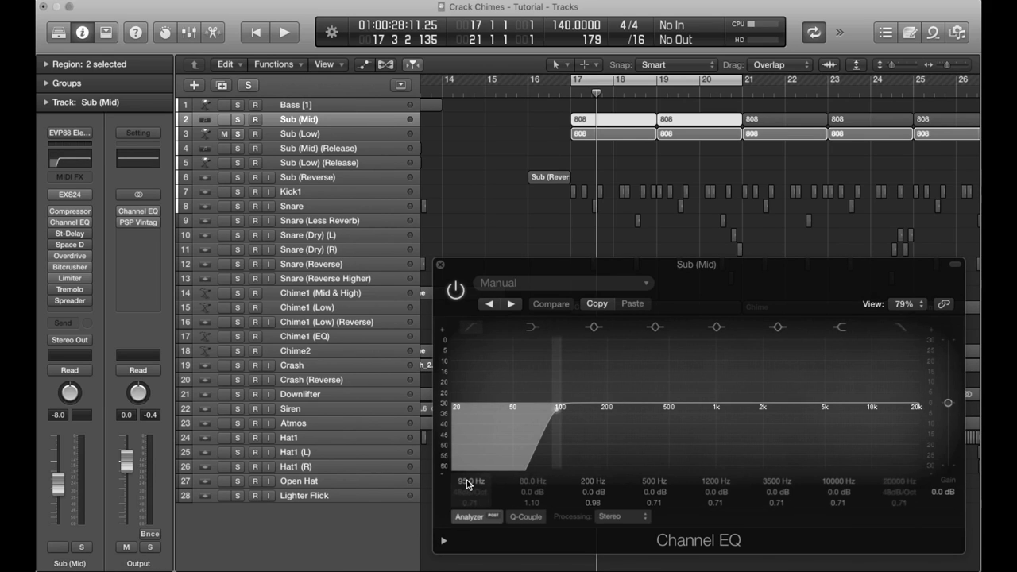
left_click(322, 134)
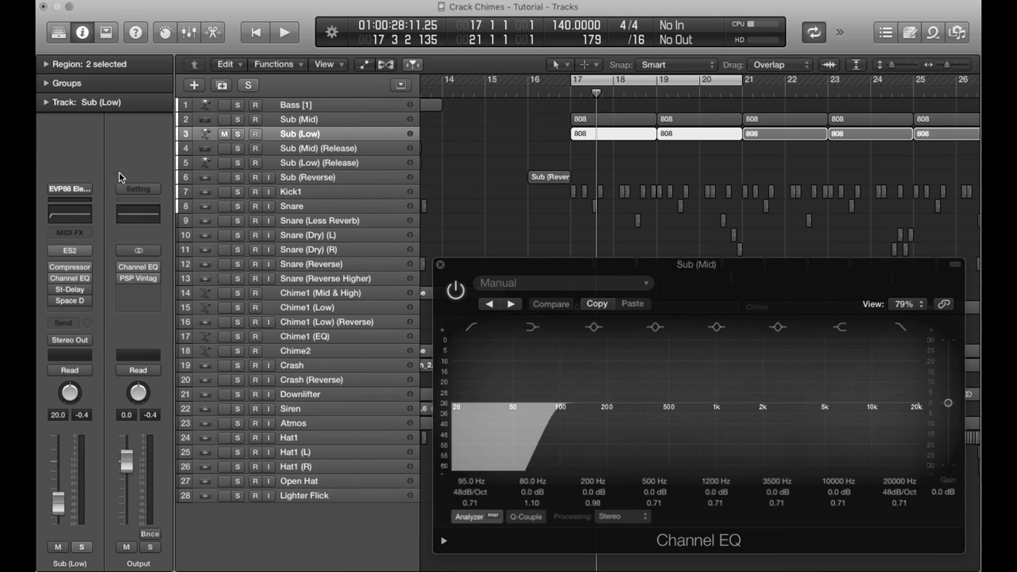
left_click(70, 212)
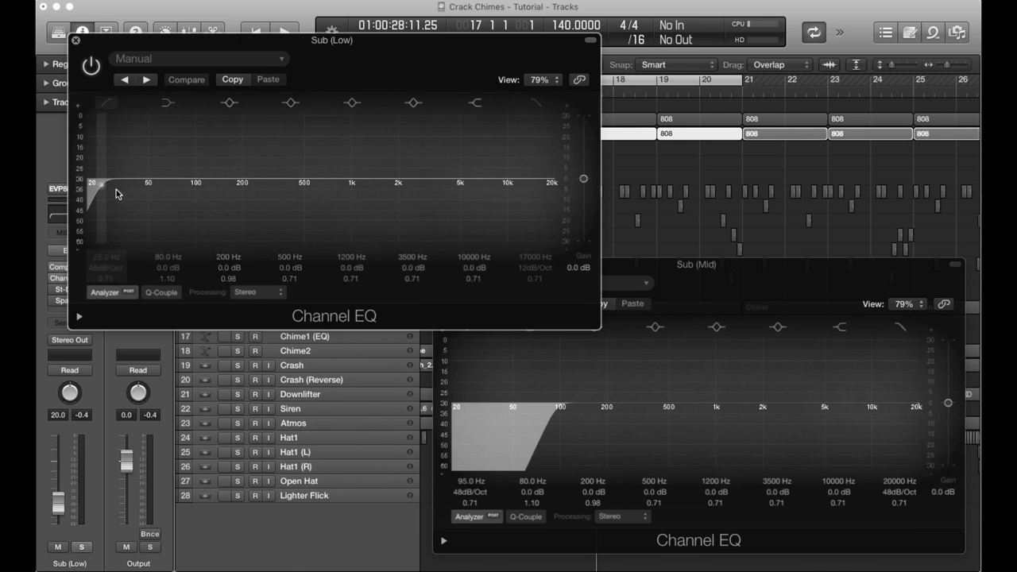
left_click(76, 39)
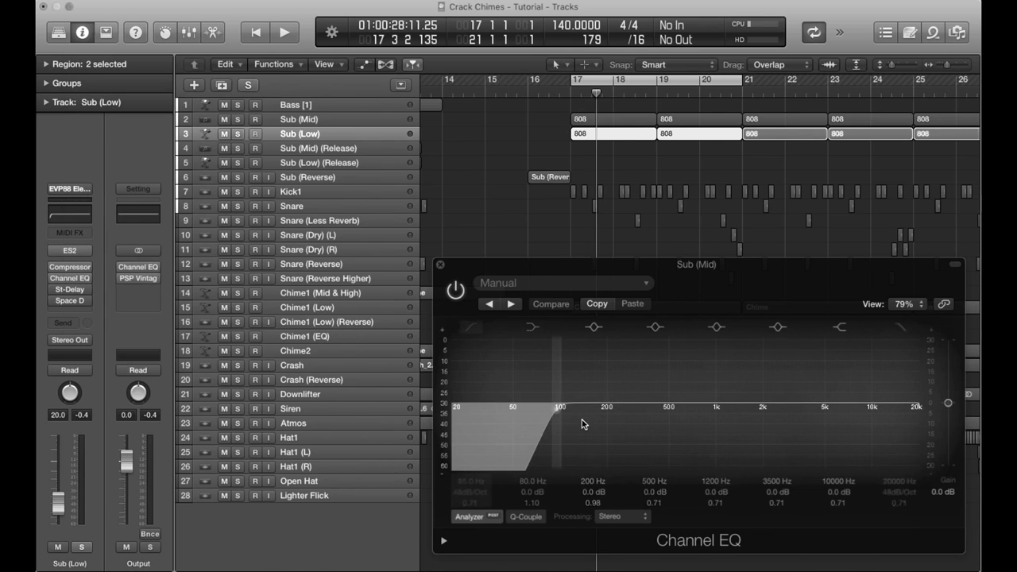
left_click(442, 267)
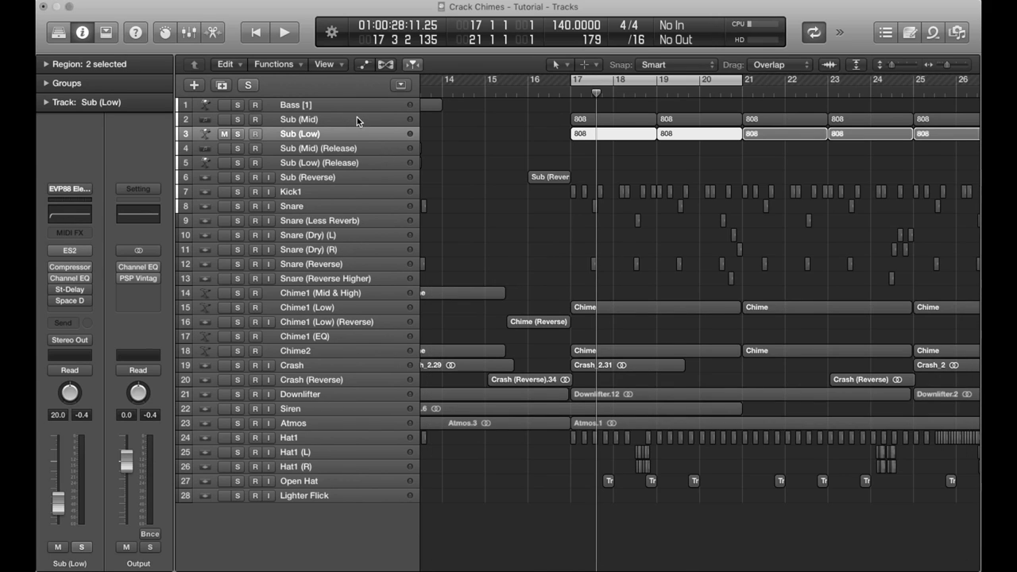
Select the Sub (Mid) track, examine its Overdrive with the Blues Crisp preset, and close it
left_click(363, 120)
left_click(224, 119, "alt")
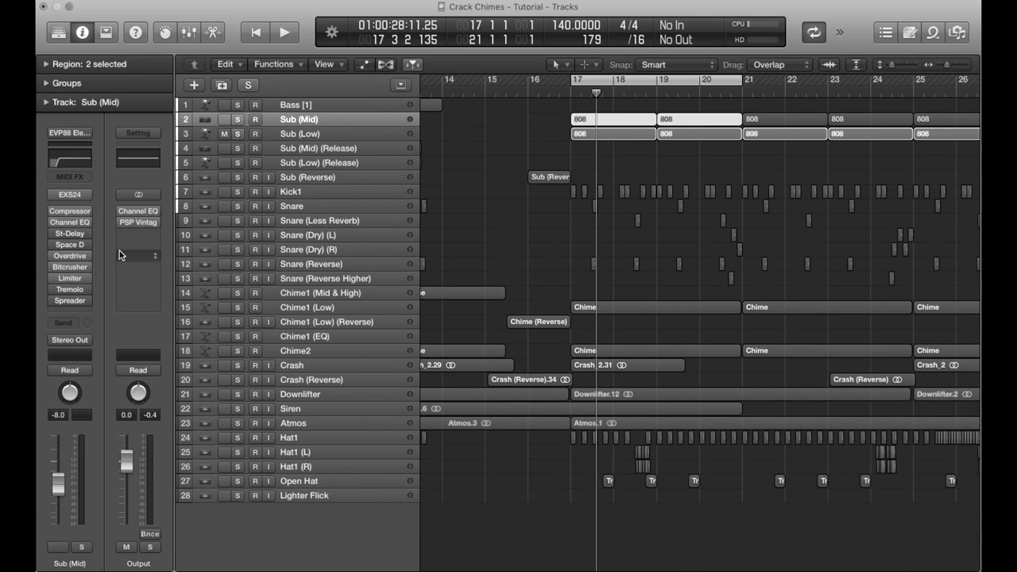
left_click(69, 256)
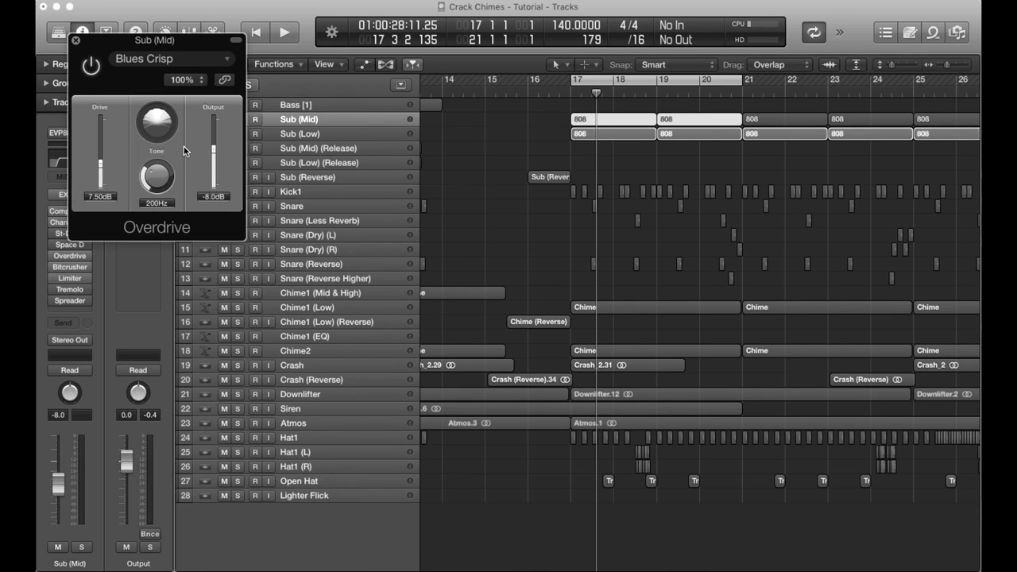
left_click(76, 44)
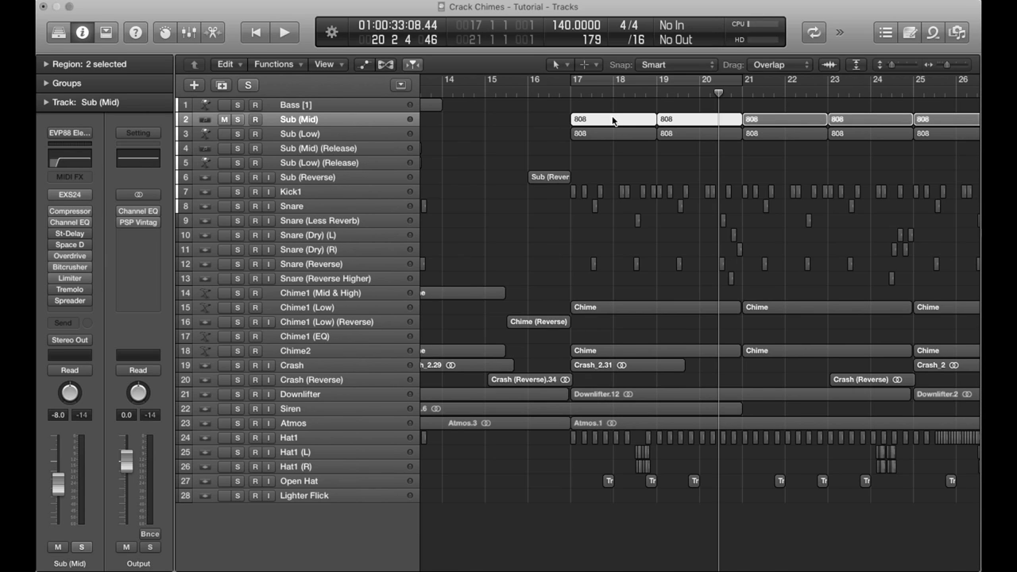
Alternate between the Sub (Low) and Sub (Mid) tracks to compare their channel strips
left_click(355, 134)
left_click(355, 116)
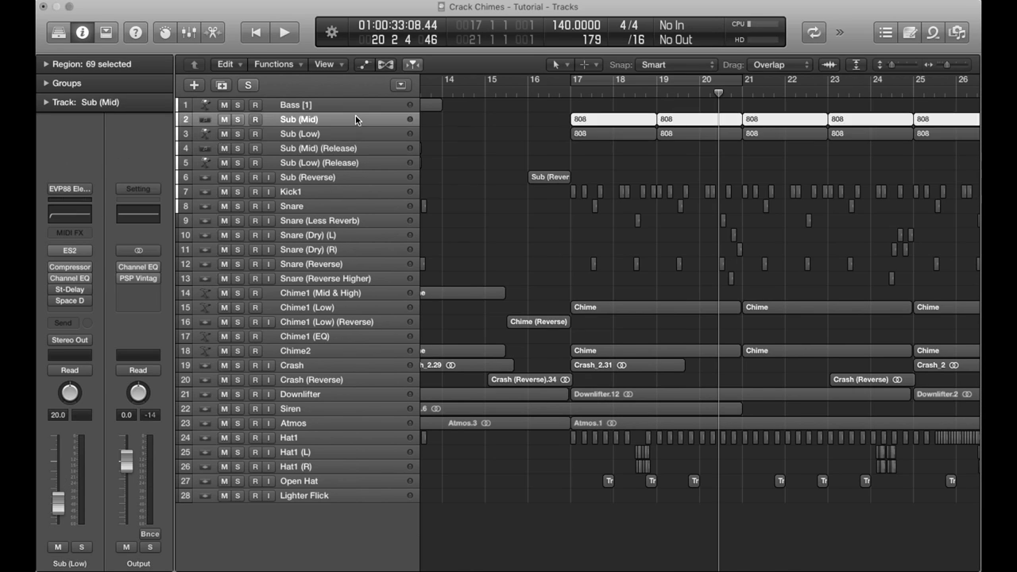
left_click(357, 134)
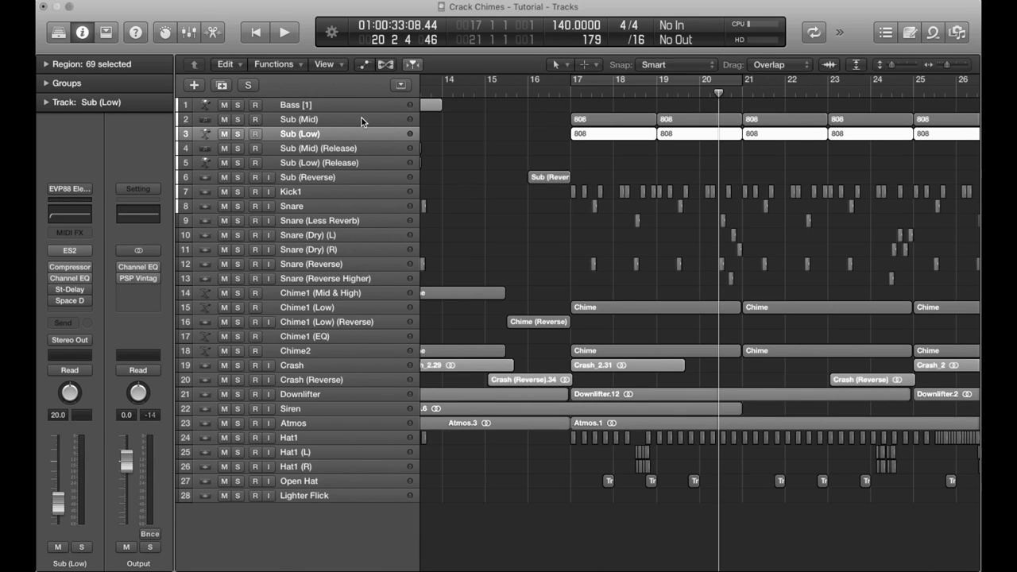
left_click(362, 119)
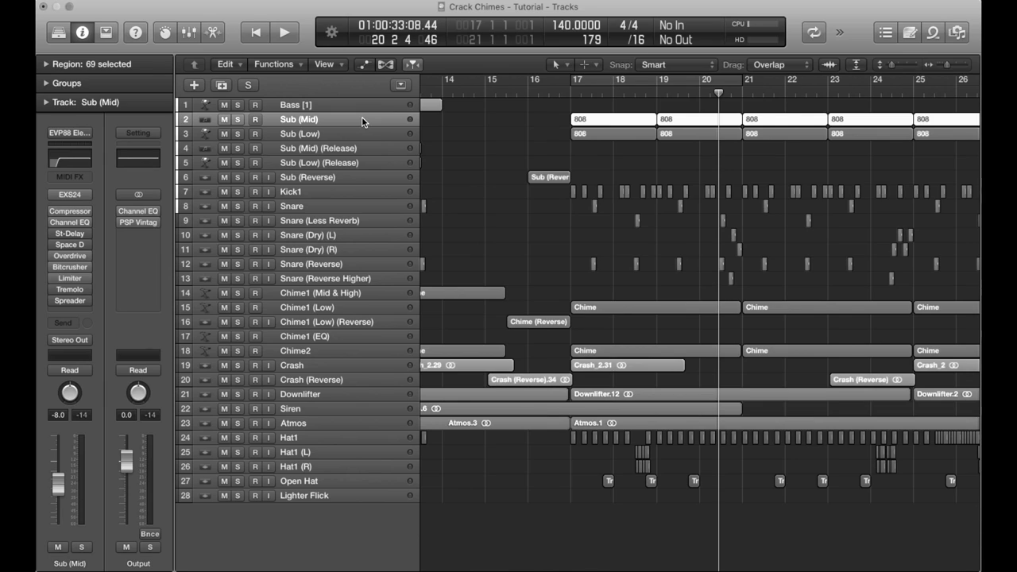
Try muting the Sub (Mid) track with the cycle range from bar 17 to bar 21 on, and revert both
key("c")
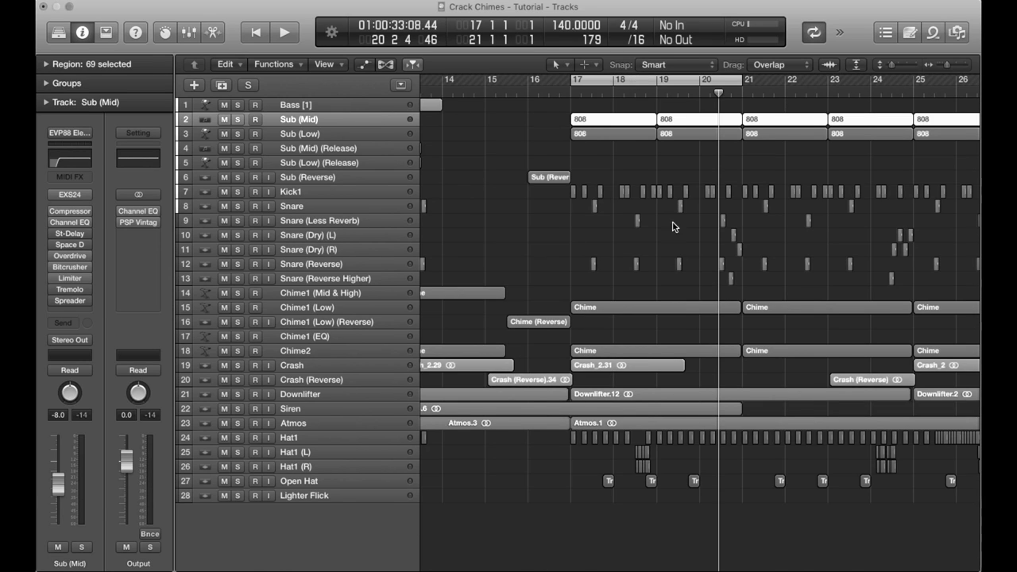
left_click(225, 119)
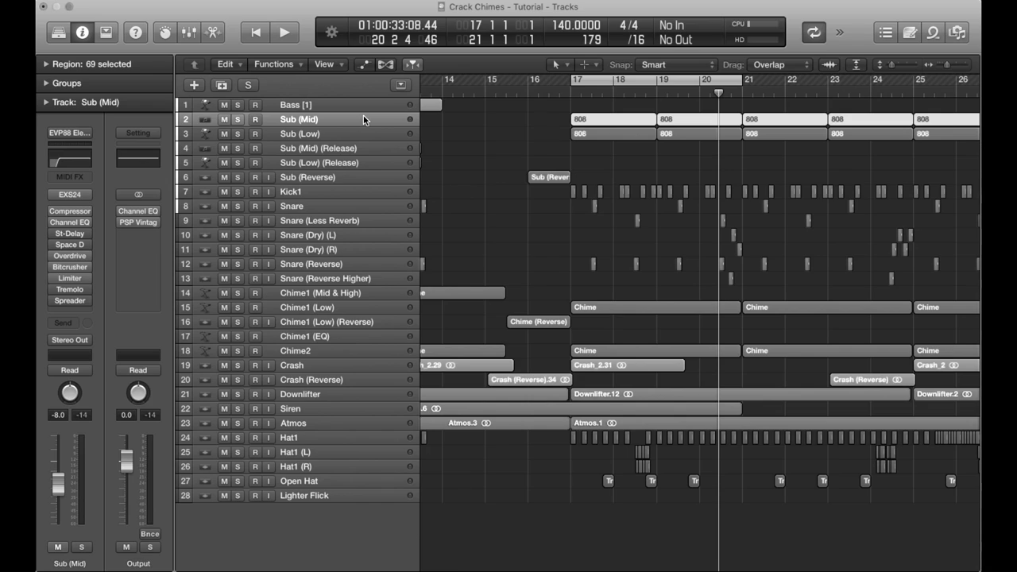
left_click(225, 119)
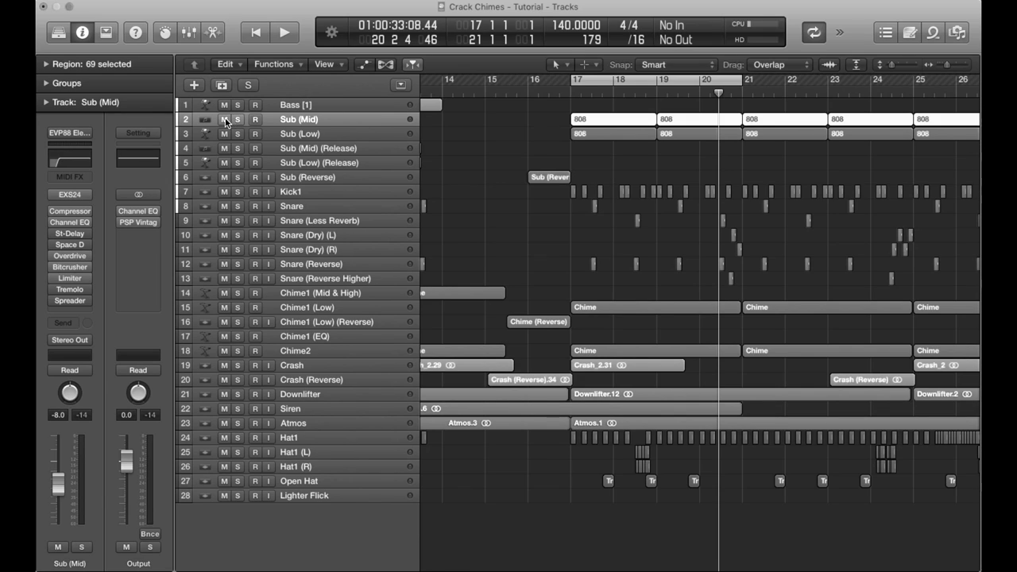
left_click(361, 130)
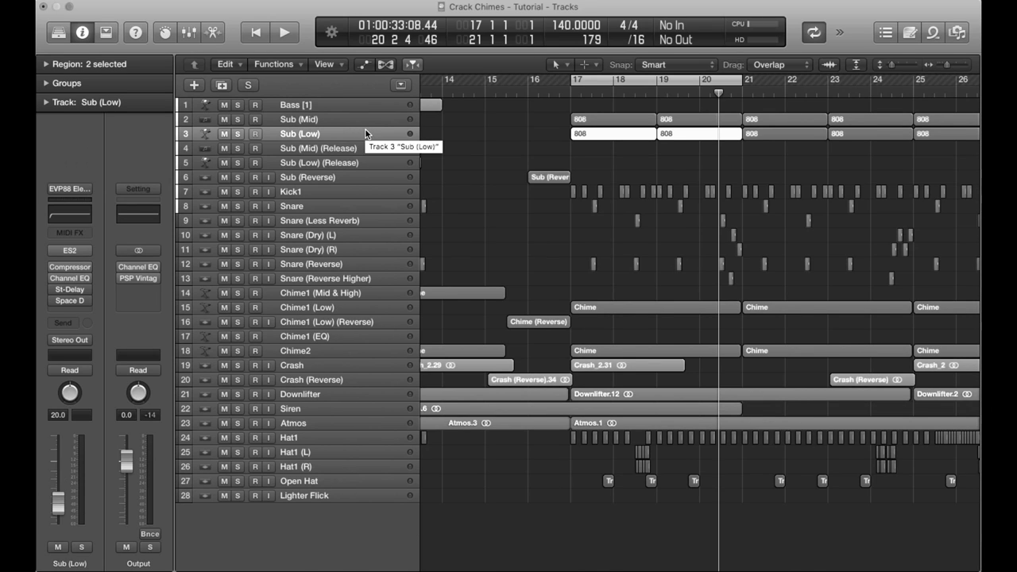
left_click(618, 80)
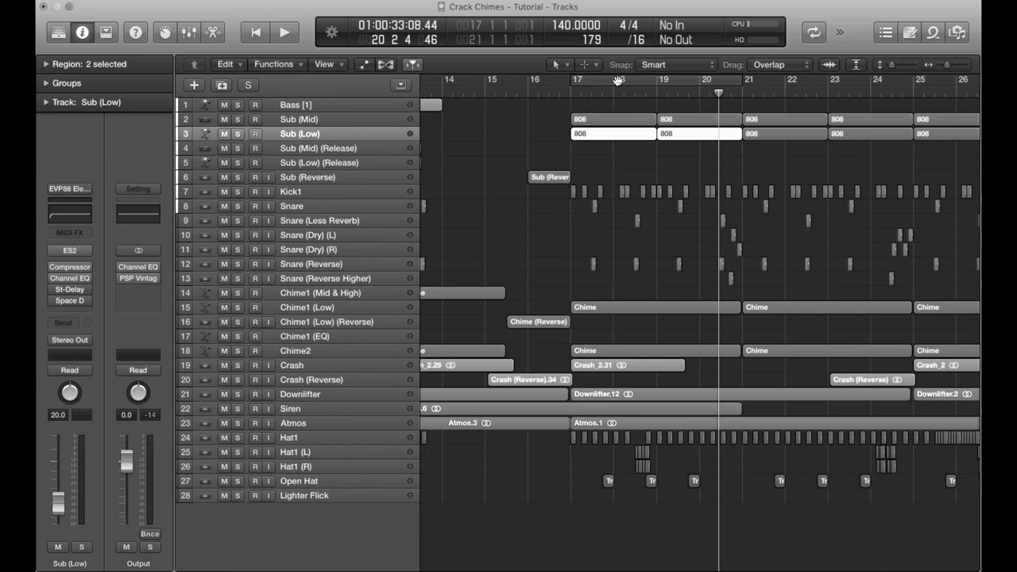
left_click(551, 120)
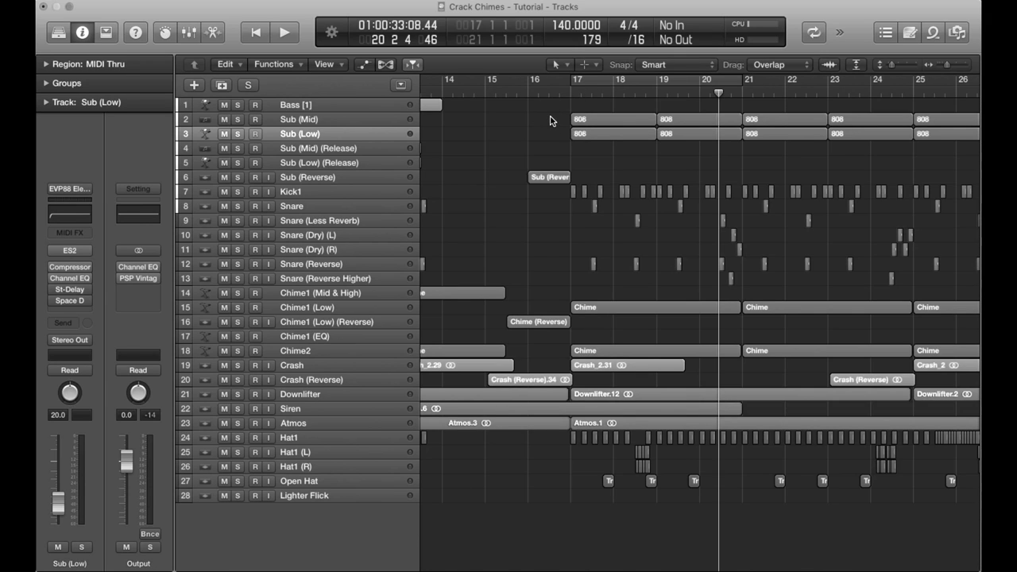
Solo the Sub (Mid) (Release) and Sub (Low) (Release) tracks, play them from around bar 9, and unsolo them
left_click(380, 148)
left_click(380, 162)
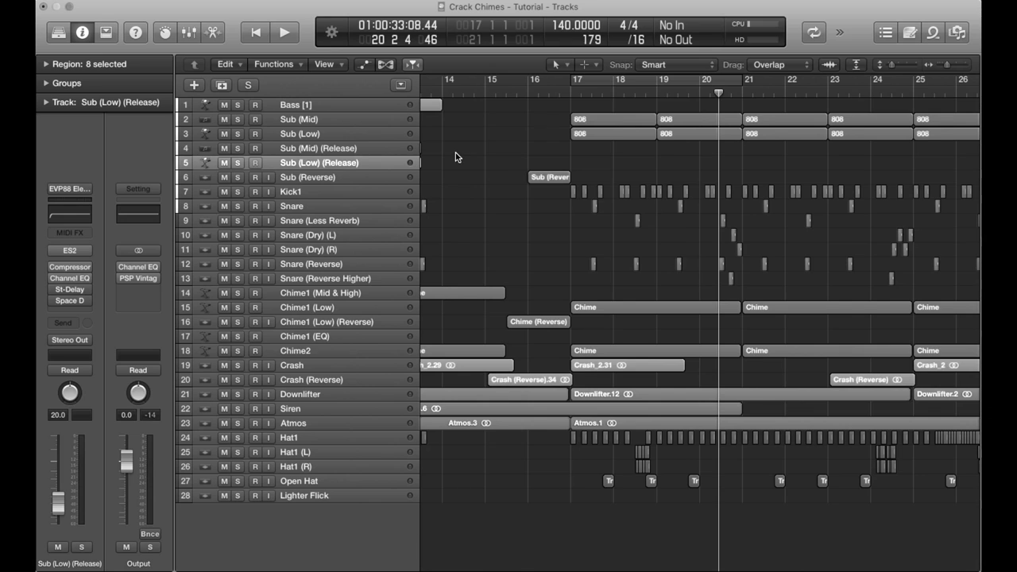
key("super+Left")
key("super+Right")
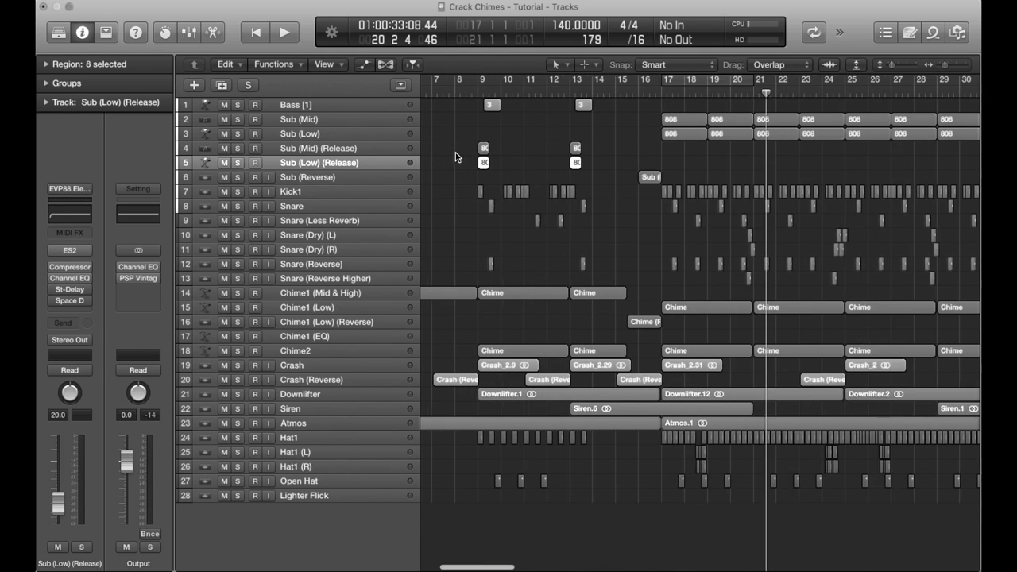
left_click(376, 148)
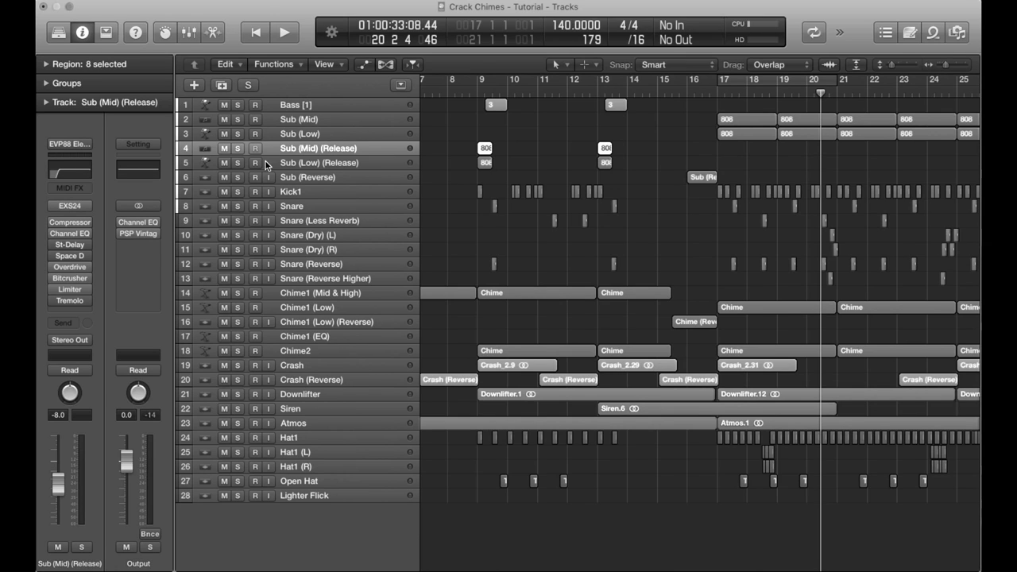
left_click(238, 149)
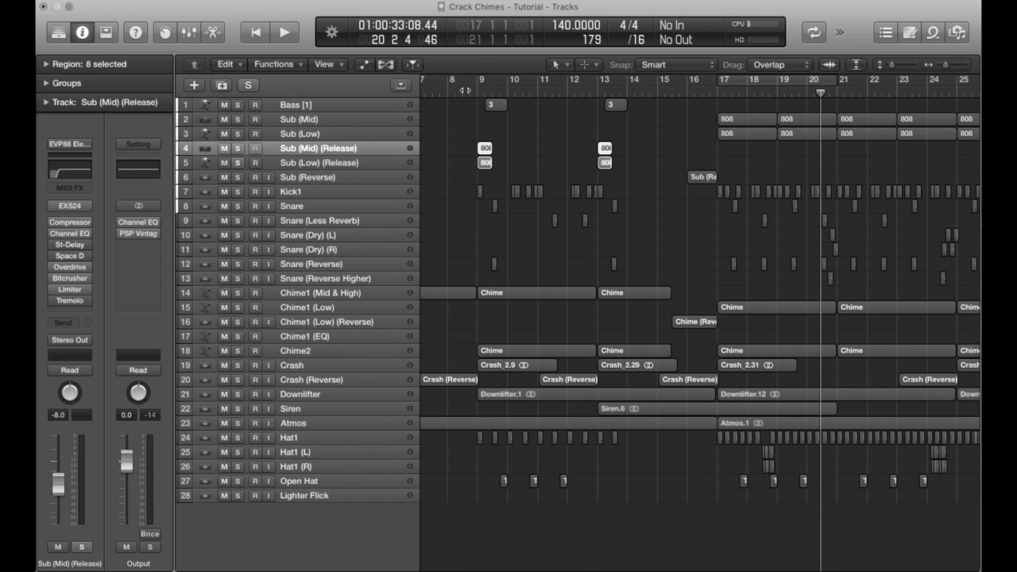
key("space")
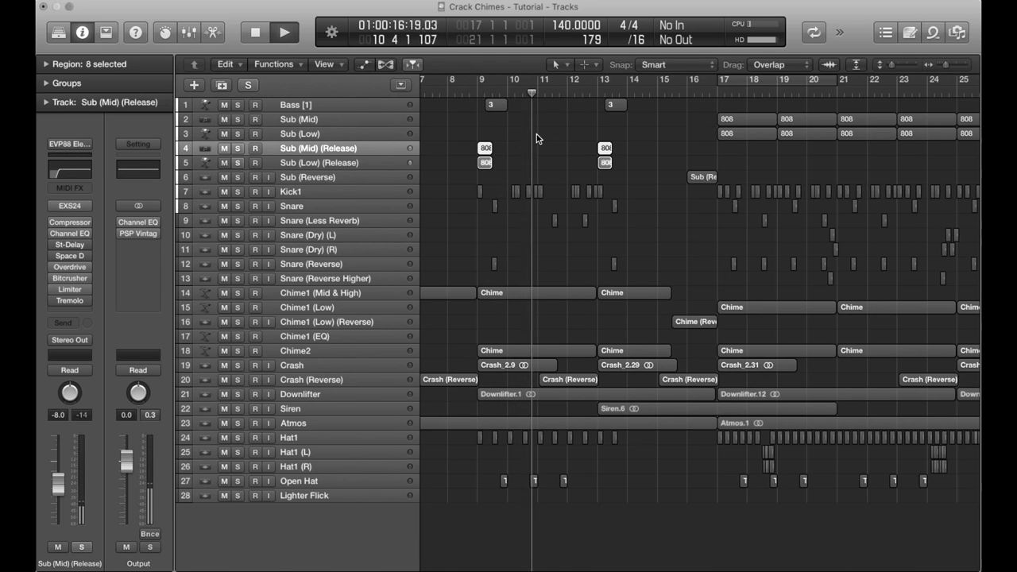
key("space")
left_click(237, 163)
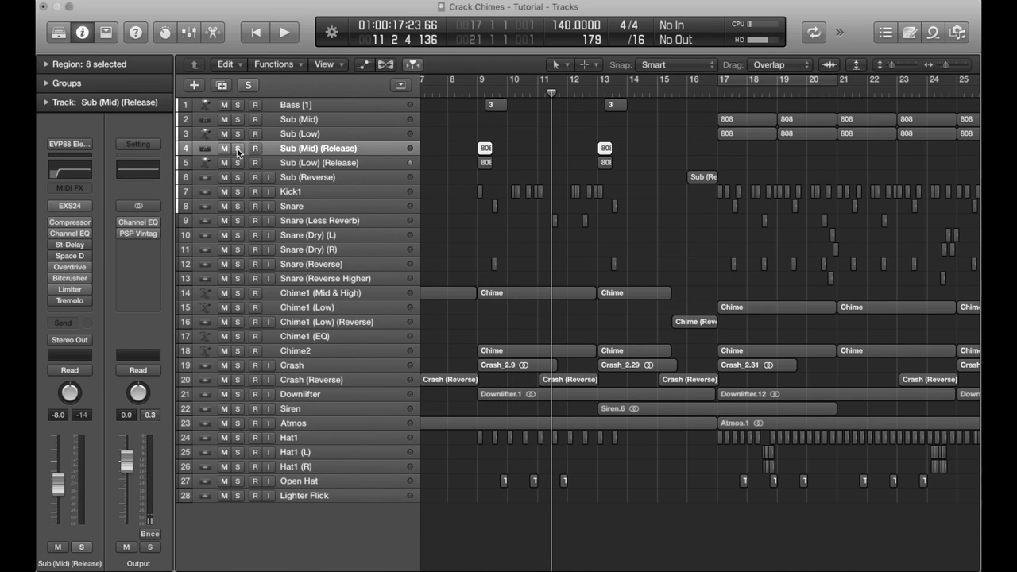
Solo the Sub (Reverse) track and play its region from around bar 16 into bar 17
left_click(293, 178)
left_click(237, 177)
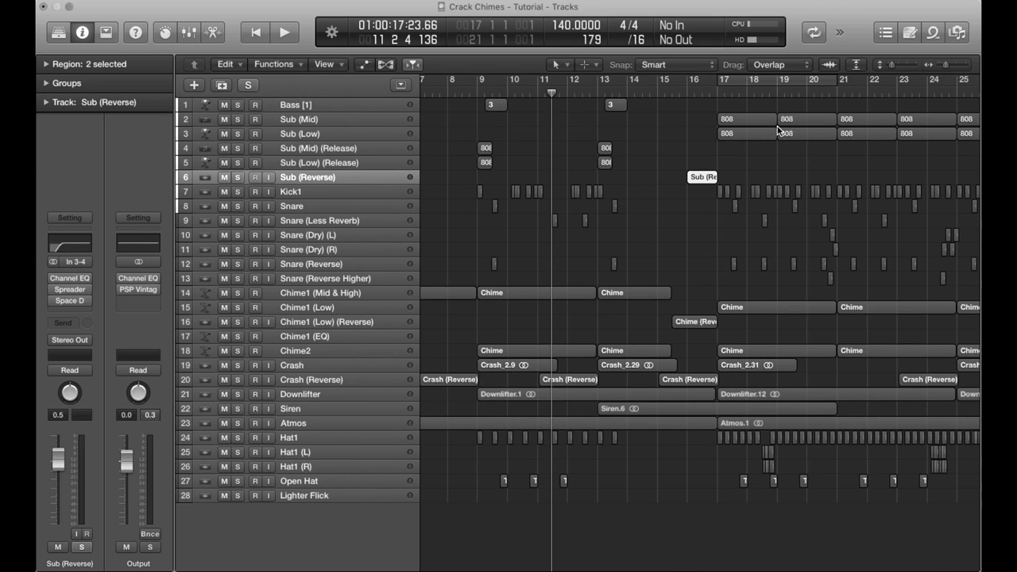
left_click(694, 92)
key("space")
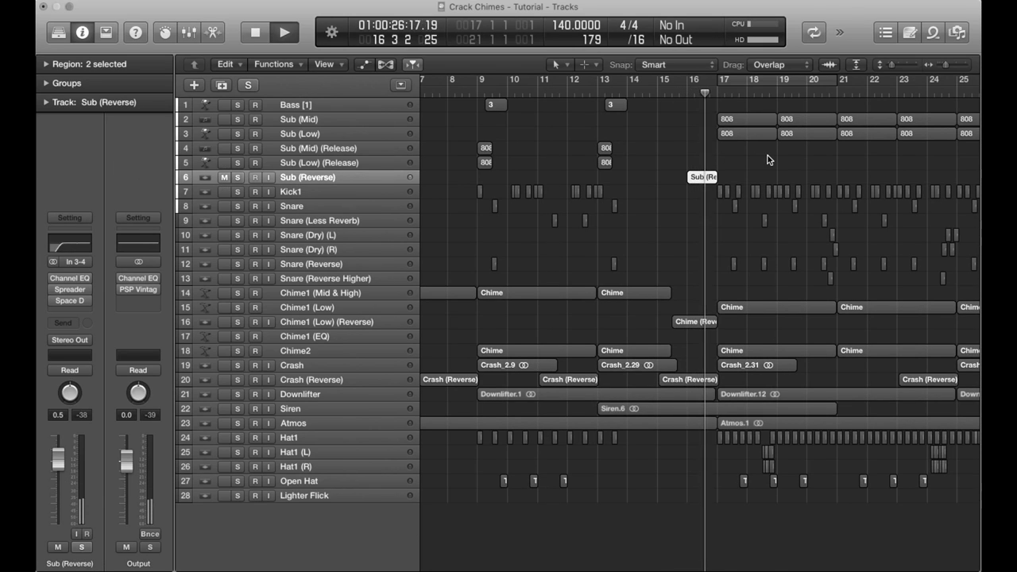
key("space")
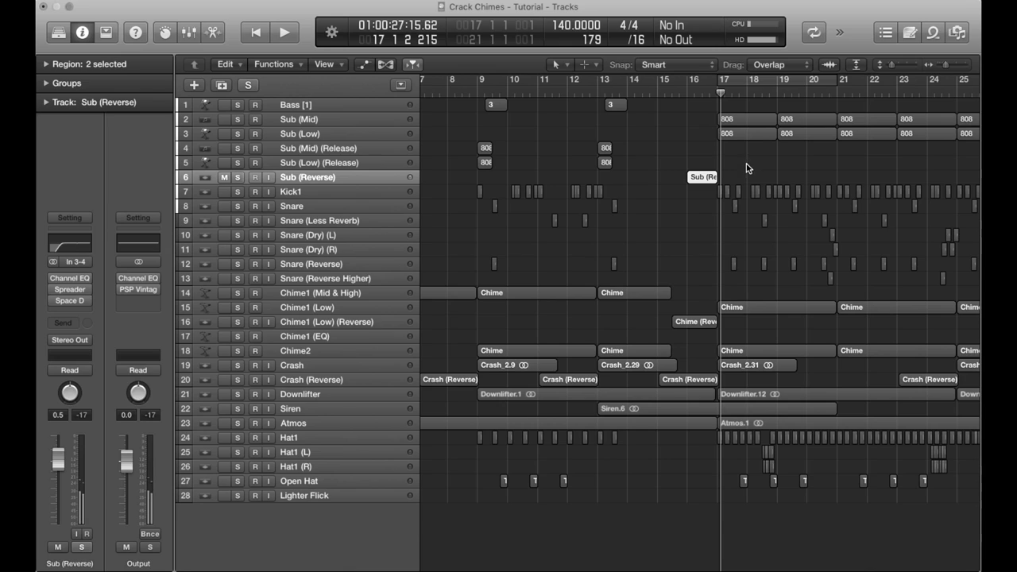
left_click(688, 141)
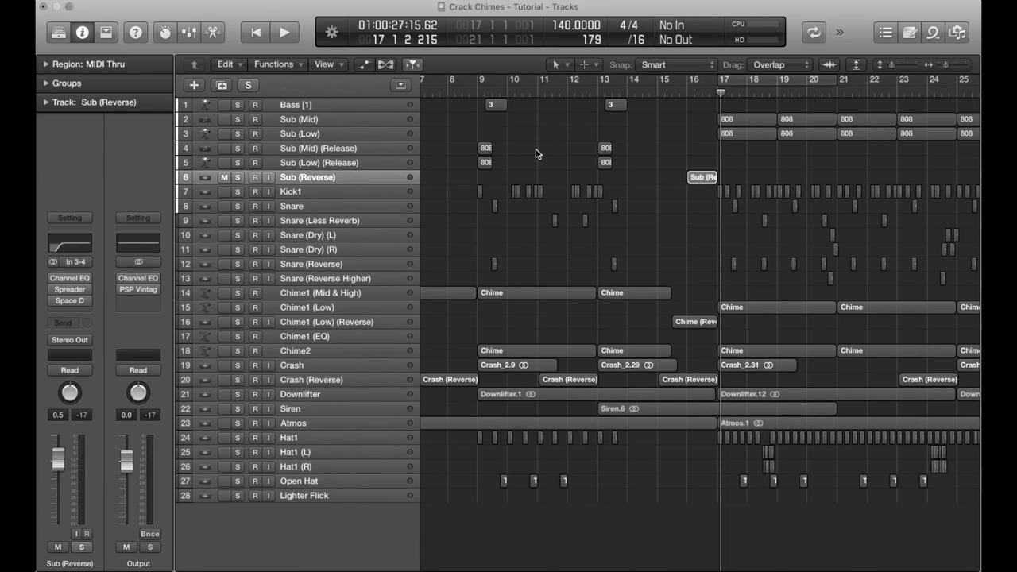
Solo the Bass [1] track together with all the Sub tracks, select Bass [1], and unsolo the group
left_click(239, 177)
left_click_drag(239, 177, 240, 109)
left_click(329, 105)
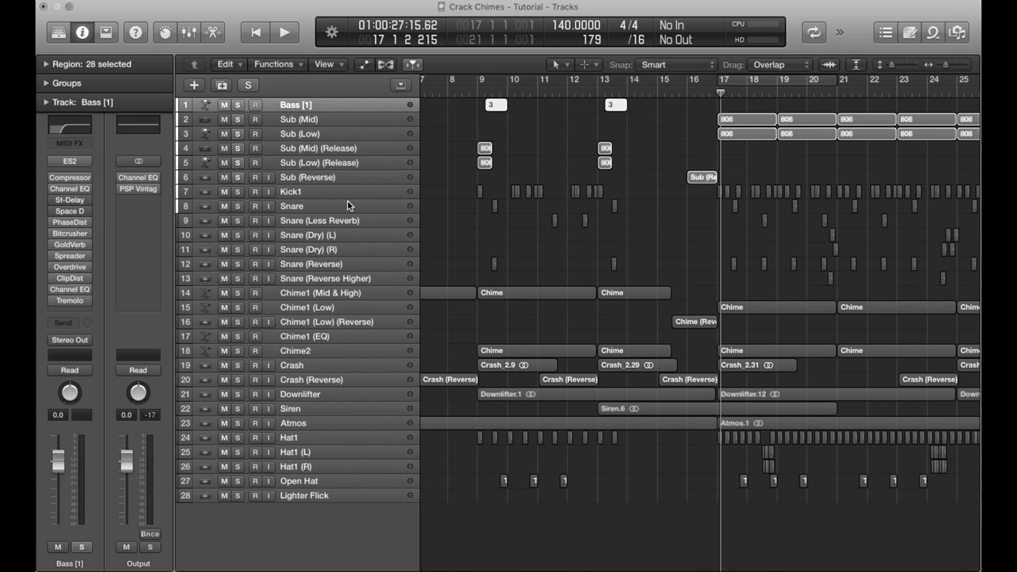
left_click_drag(237, 178, 238, 105)
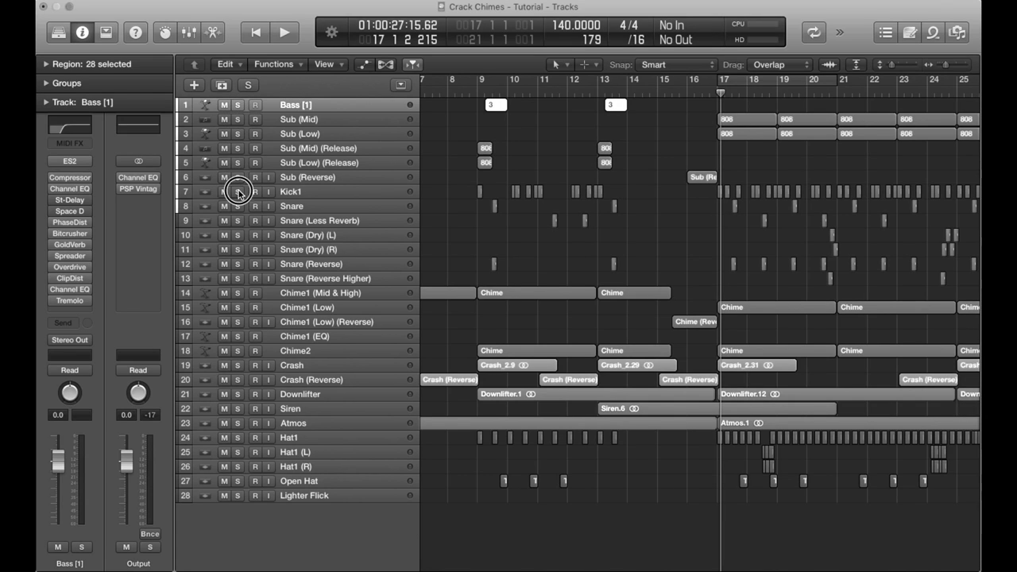
Solo the Kick1 track, play it from bar 9, and look over its regions up to bar 19
left_click(238, 192)
left_click(475, 91)
key("space")
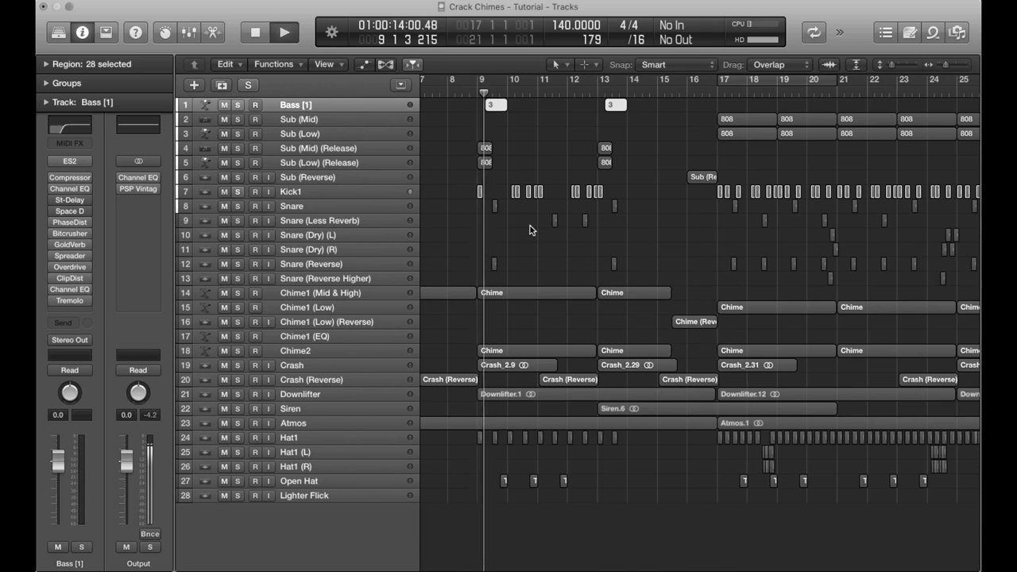
key("super+Right")
scroll(531, 226, "right", 15)
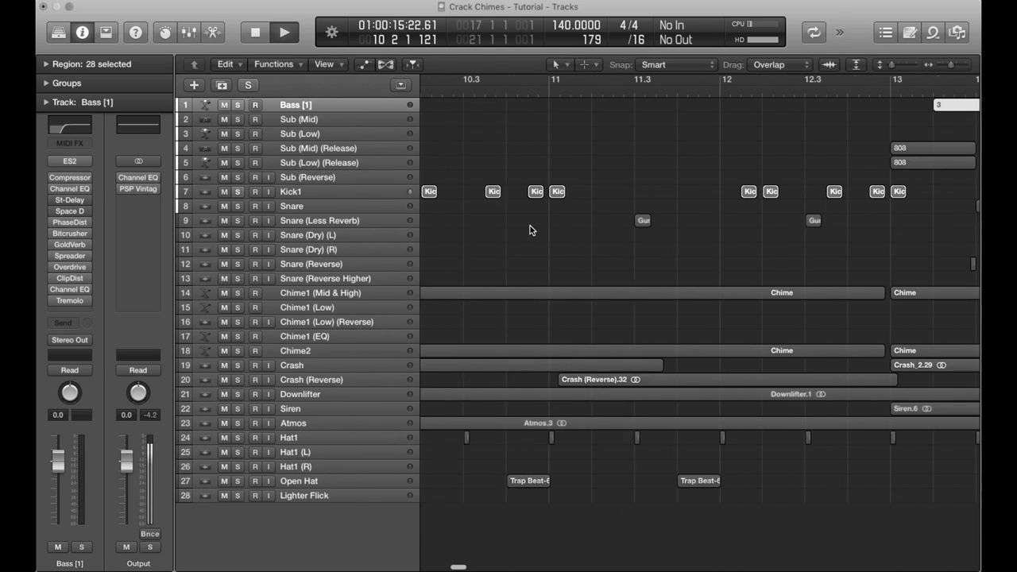
scroll(530, 229, "left", 1)
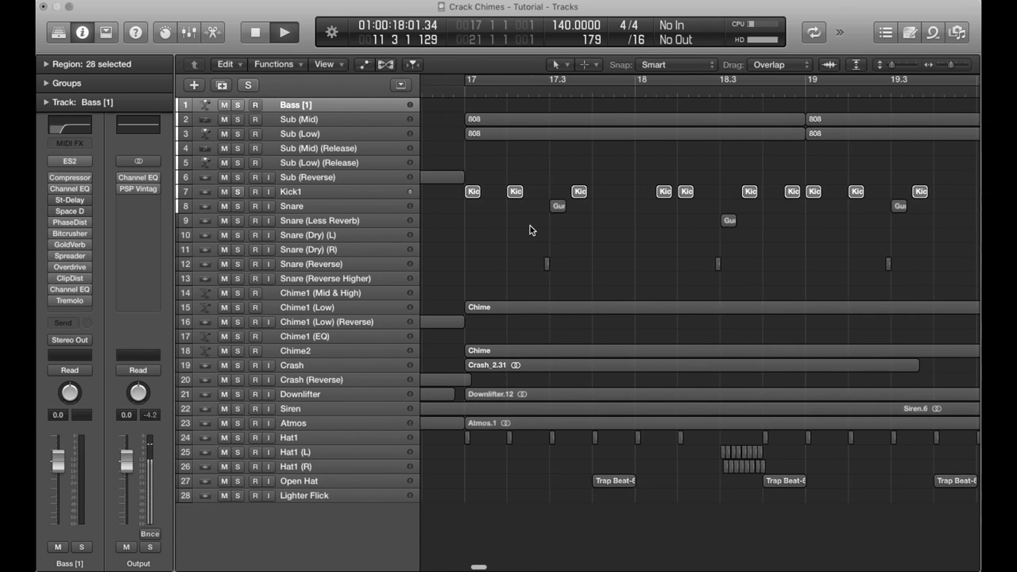
key("space")
Set the cycle range from bar 17 to bar 19
left_click(569, 79)
left_click_drag(569, 79, 809, 84)
left_click_drag(910, 68, 909, 68)
scroll(602, 312, "down", 1)
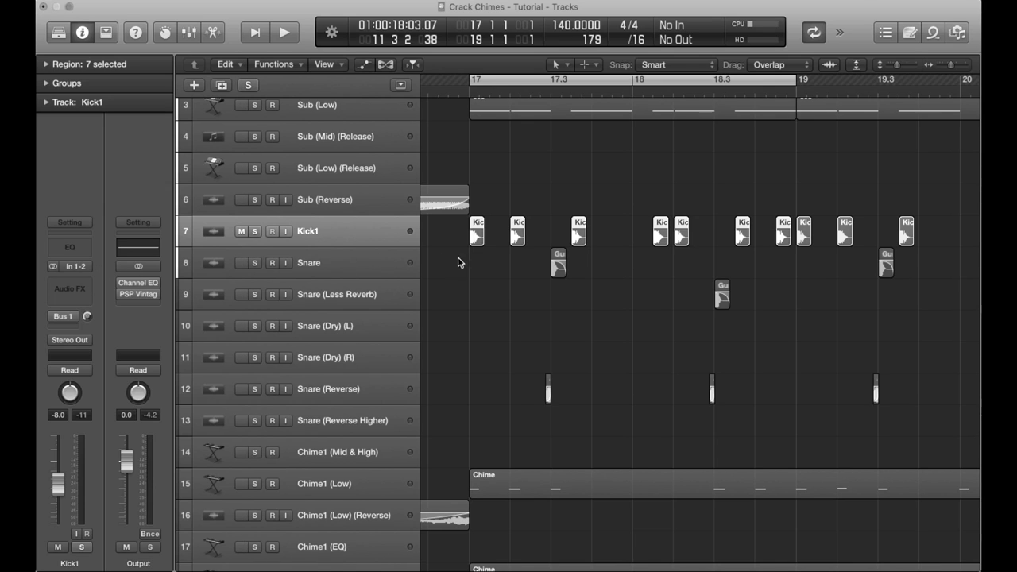
Select and solo the Snare track, and take the Kick1 track out of solo
left_click(329, 264)
left_click(253, 262)
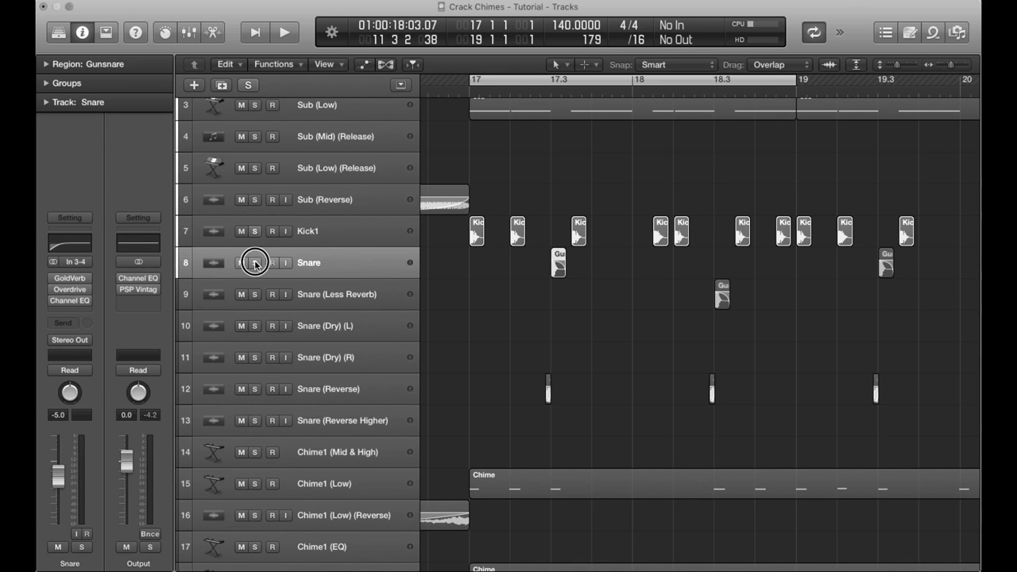
left_click(256, 232)
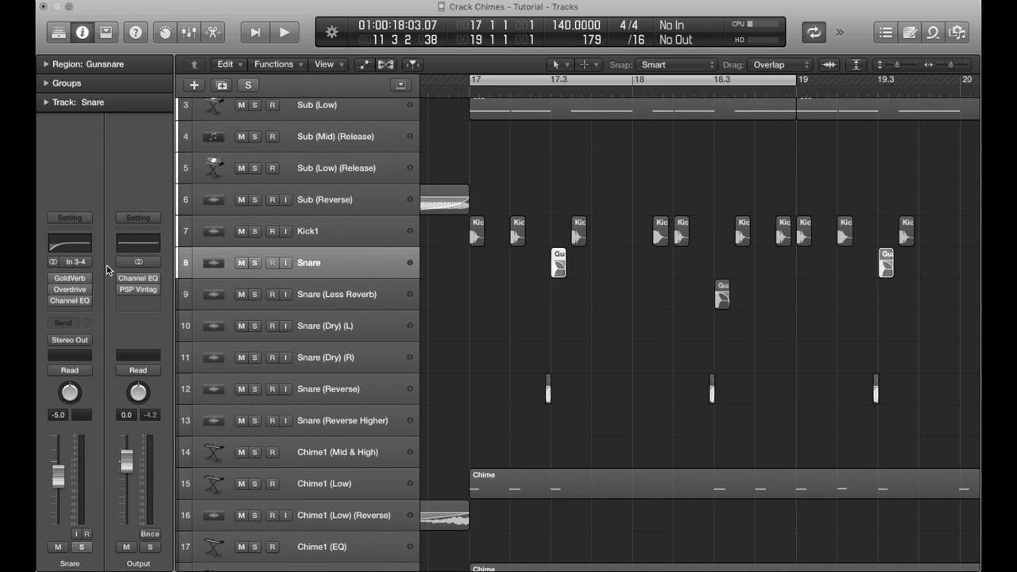
Look over the Overdrive and Channel EQ settings on the Snare track, closing each effect window
left_click(71, 295)
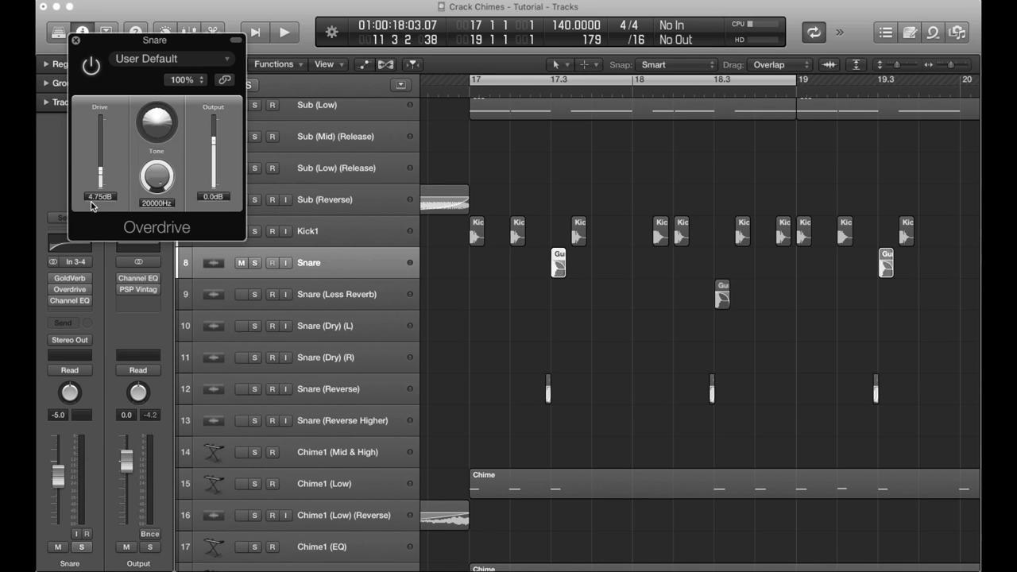
left_click(71, 37)
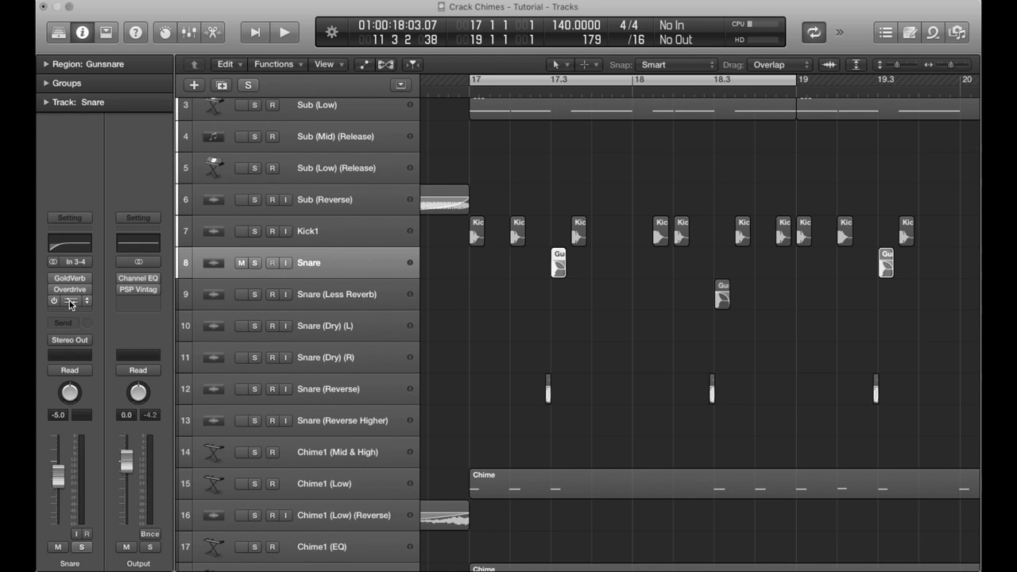
left_click(70, 300)
left_click(75, 40)
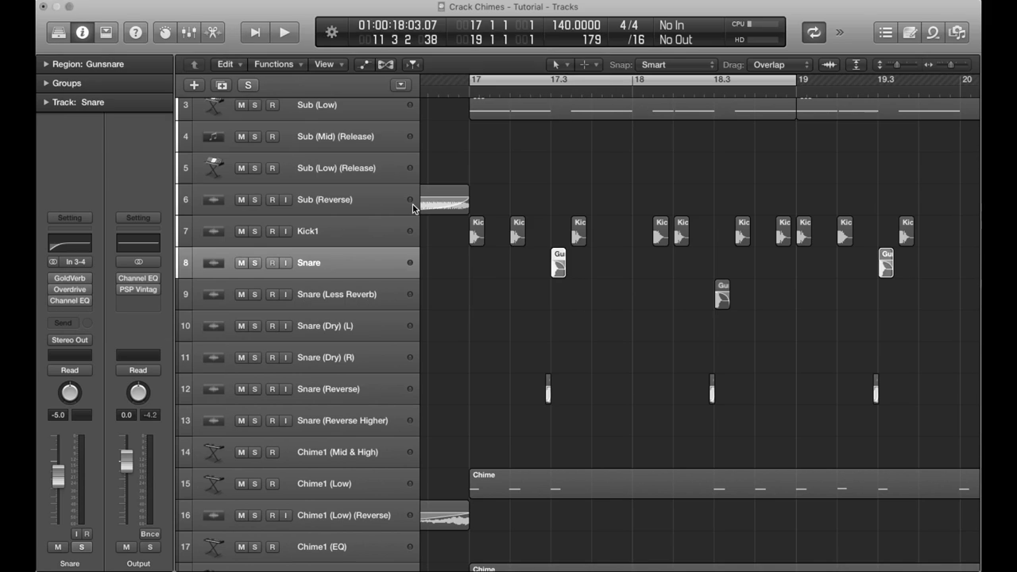
Solo the Kick1 and Snare (Less Reverb) tracks alongside the Snare, with Snare (Less Reverb) selected
left_click(482, 289)
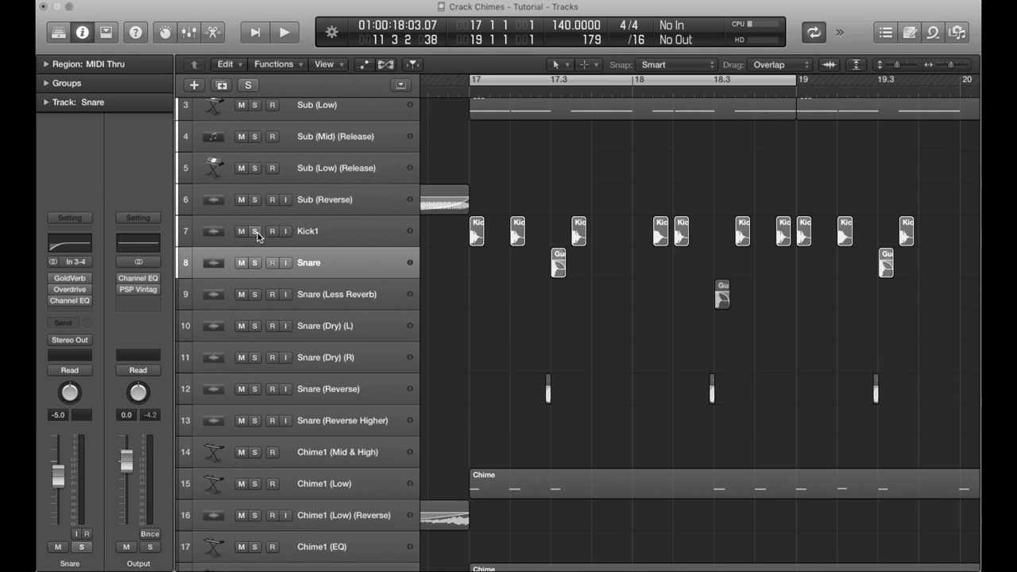
left_click(255, 294)
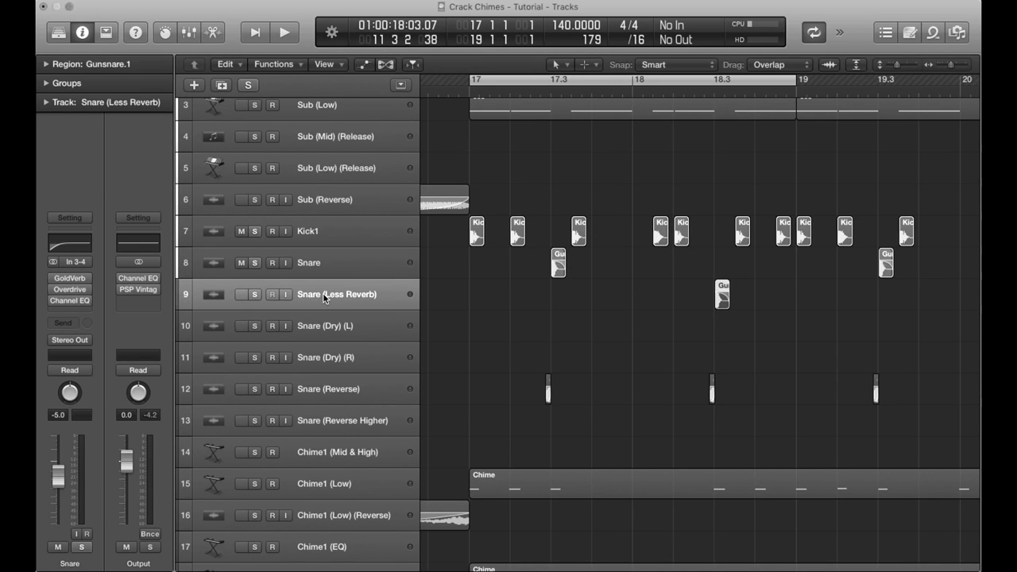
left_click(255, 294)
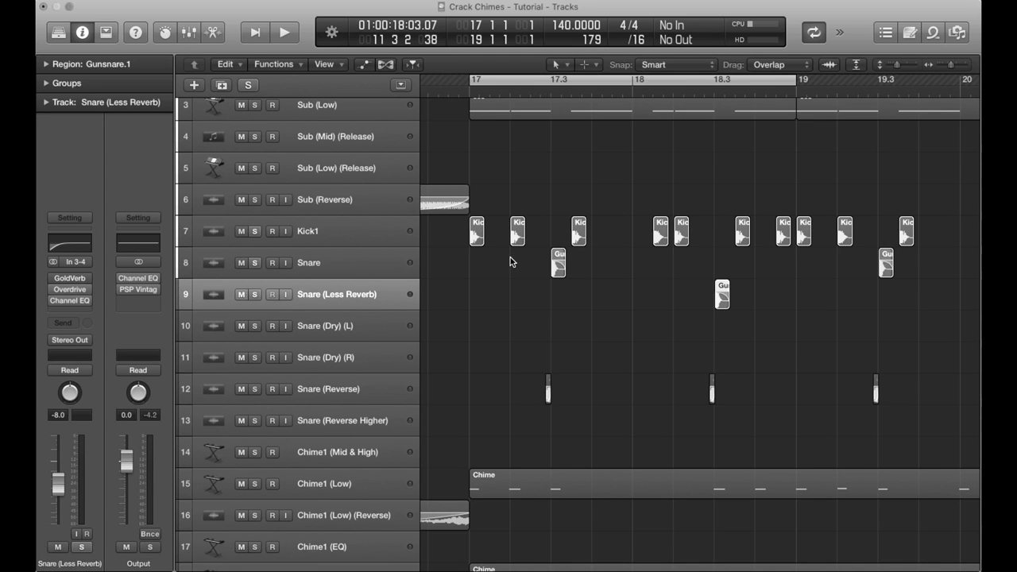
Set the cycle range from bar 17 to bar 21 and play the soloed kick and snare tracks
scroll(510, 261, "down", 4)
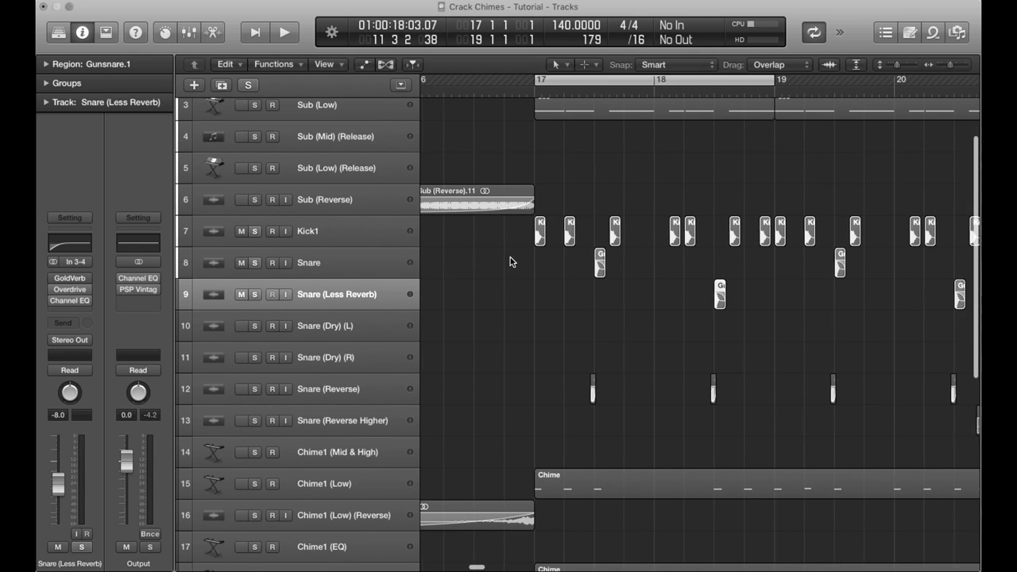
left_click_drag(667, 80, 902, 86)
left_click(608, 173)
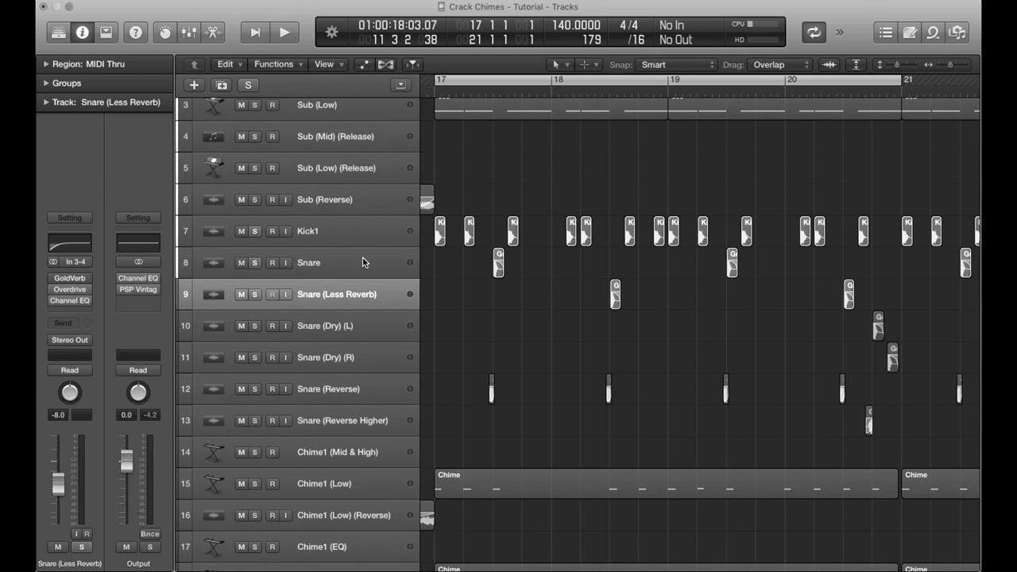
key("space")
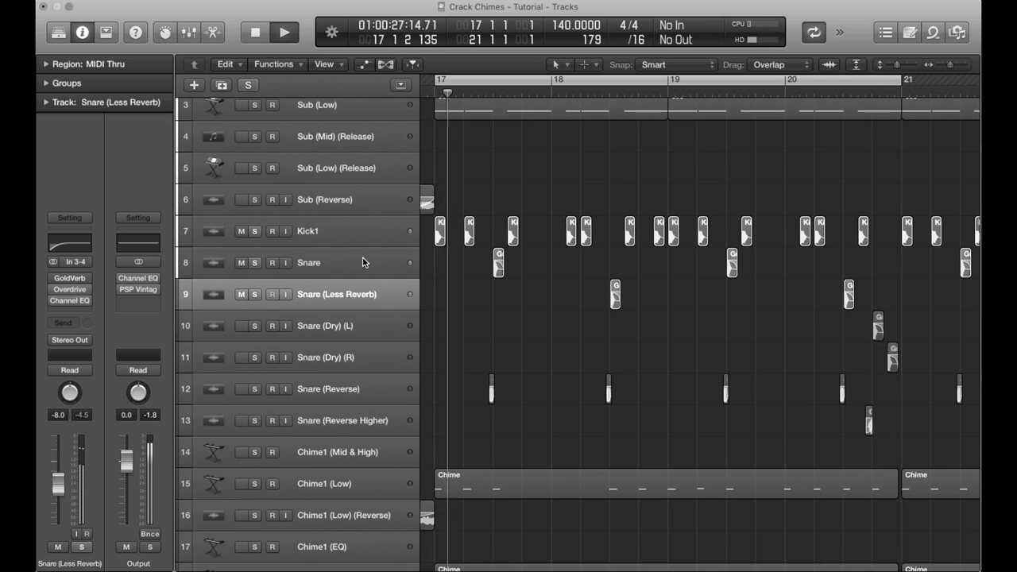
key("space")
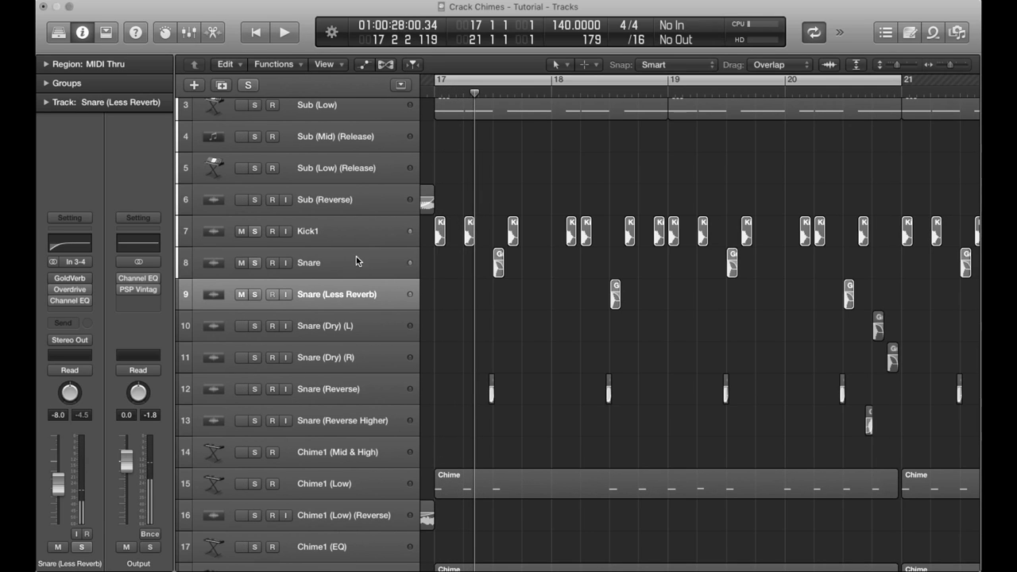
Compare the channel strips of the Snare and Snare (Less Reverb) tracks, including the GoldVerb slot
left_click(362, 259)
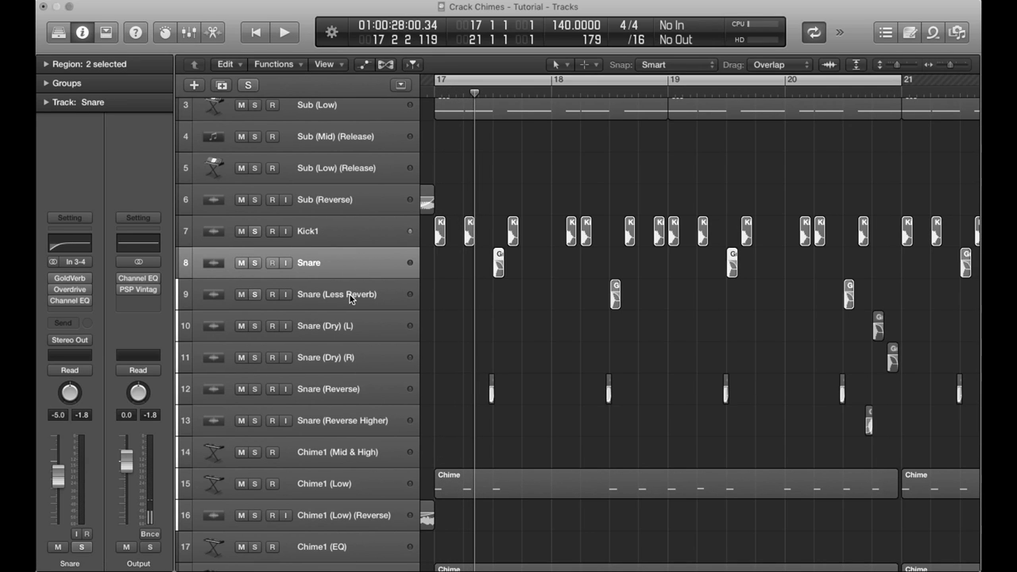
left_click(350, 289)
mouse_move(71, 281)
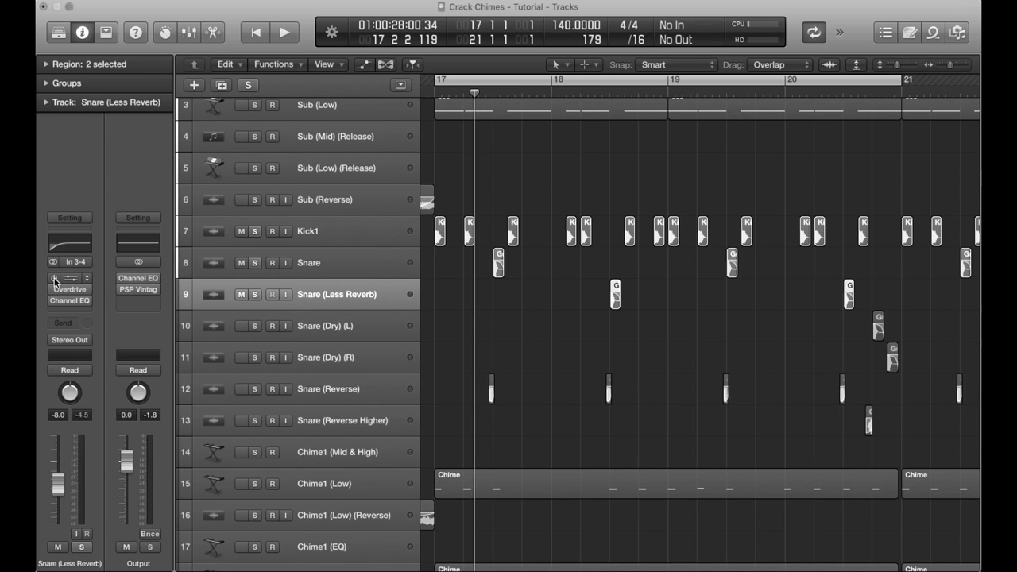
left_click(580, 291)
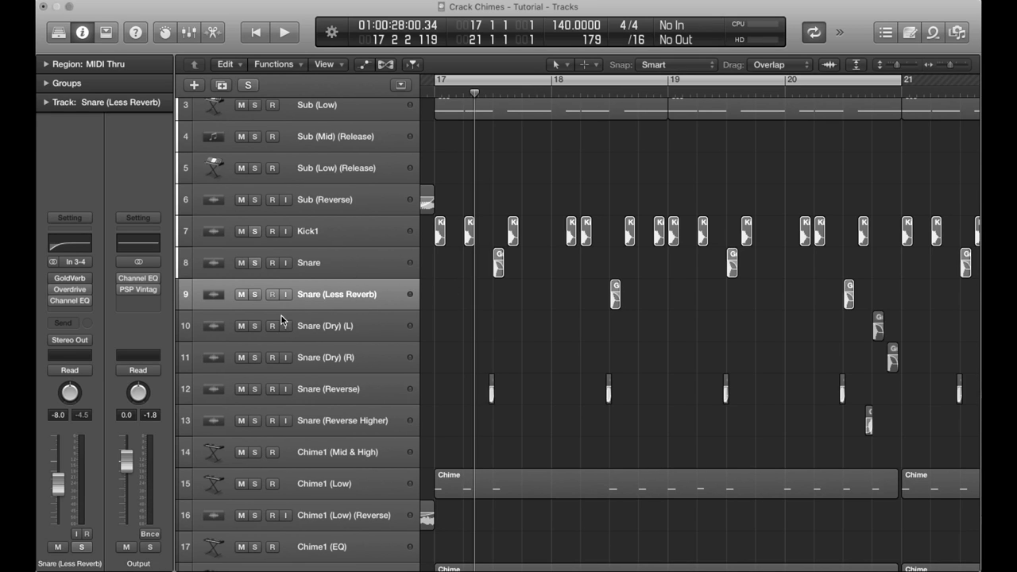
Solo the Snare (Dry) (L) and Snare (Dry) (R) tracks and select each to compare their panning
left_click_drag(255, 326, 256, 353)
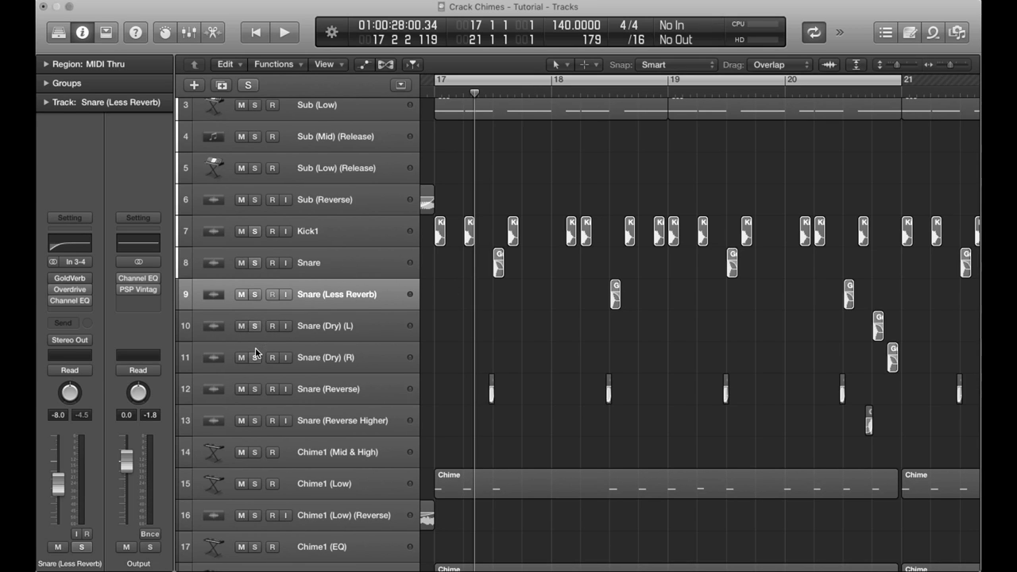
left_click(366, 322)
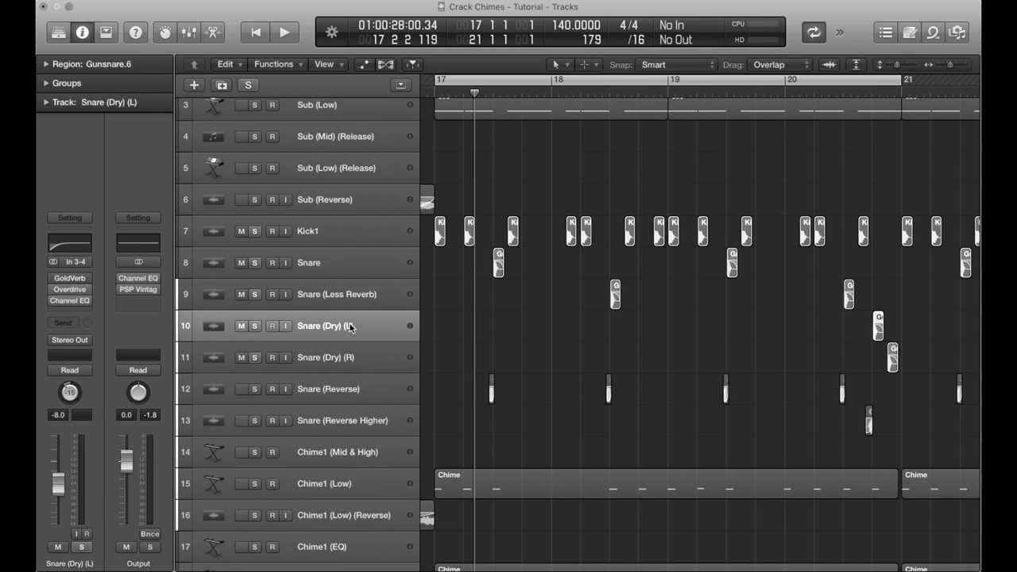
left_click(350, 359)
left_click(506, 321)
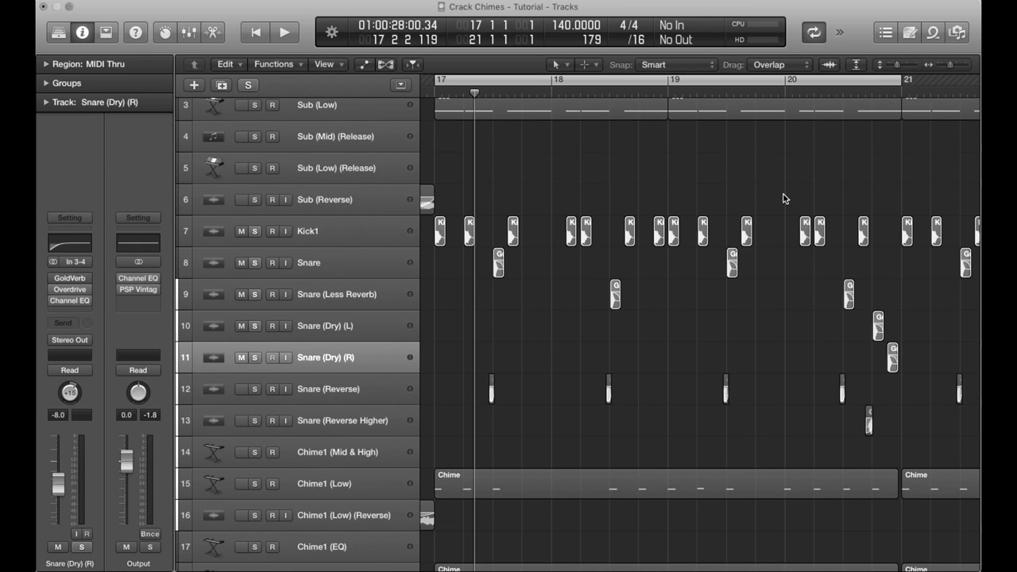
Play the soloed kick and snare tracks from bar 20, including the dry snare hits
left_click(783, 85)
key("space")
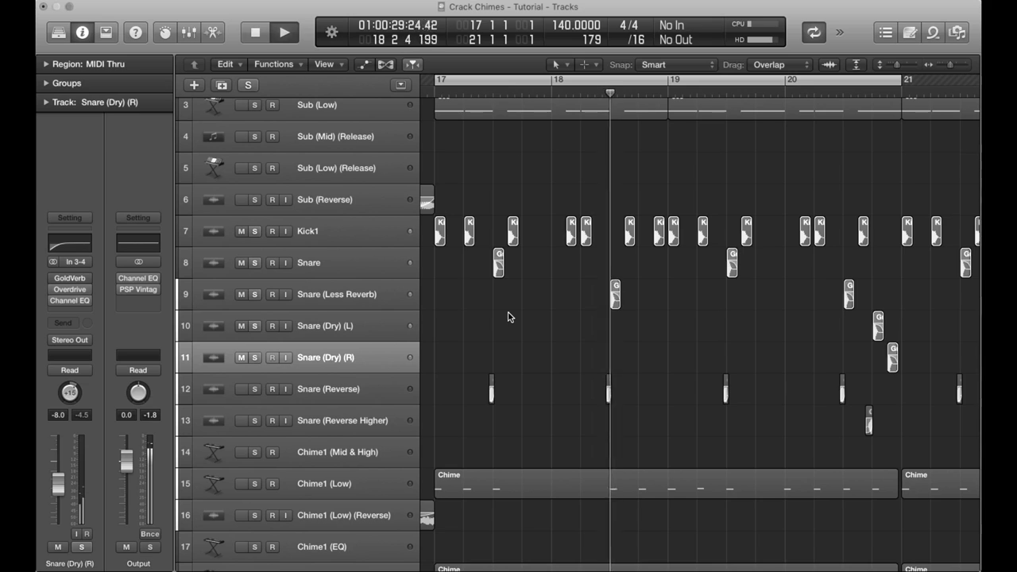
key("space")
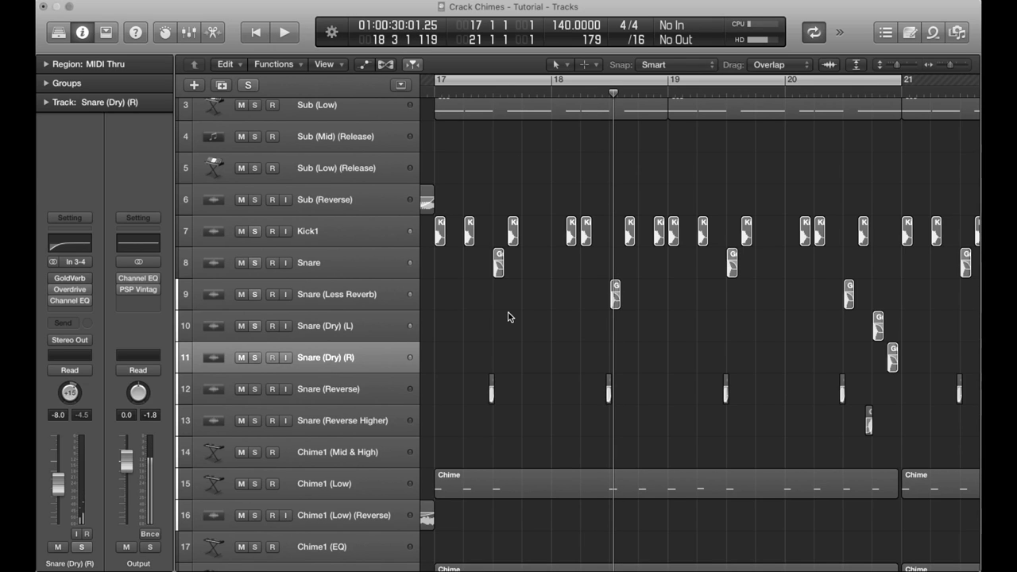
Select and solo the Snare (Reverse) track, playing it with the kick and other snares and on its own
left_click(380, 389)
left_click(255, 390)
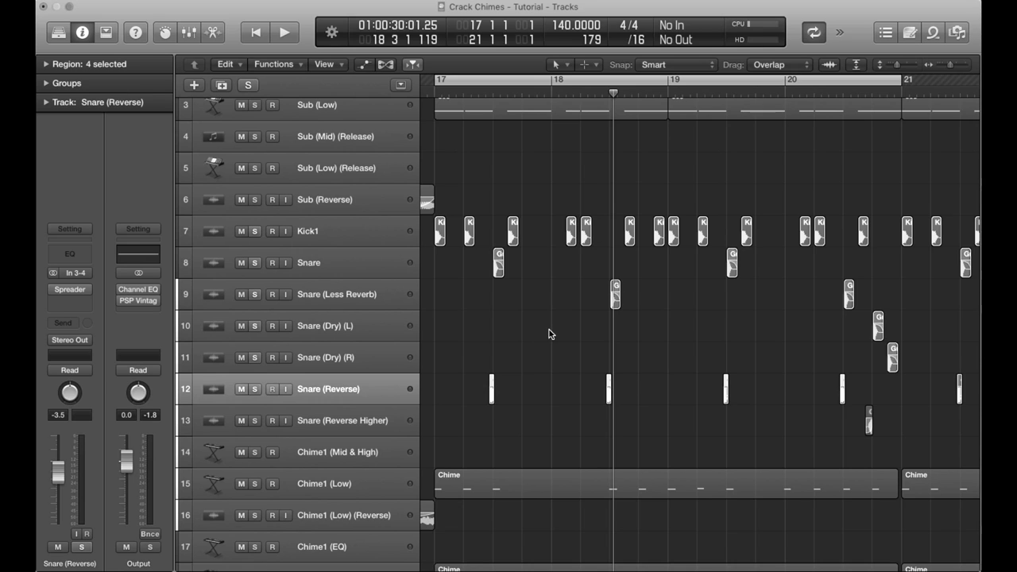
scroll(548, 334, "down", 1)
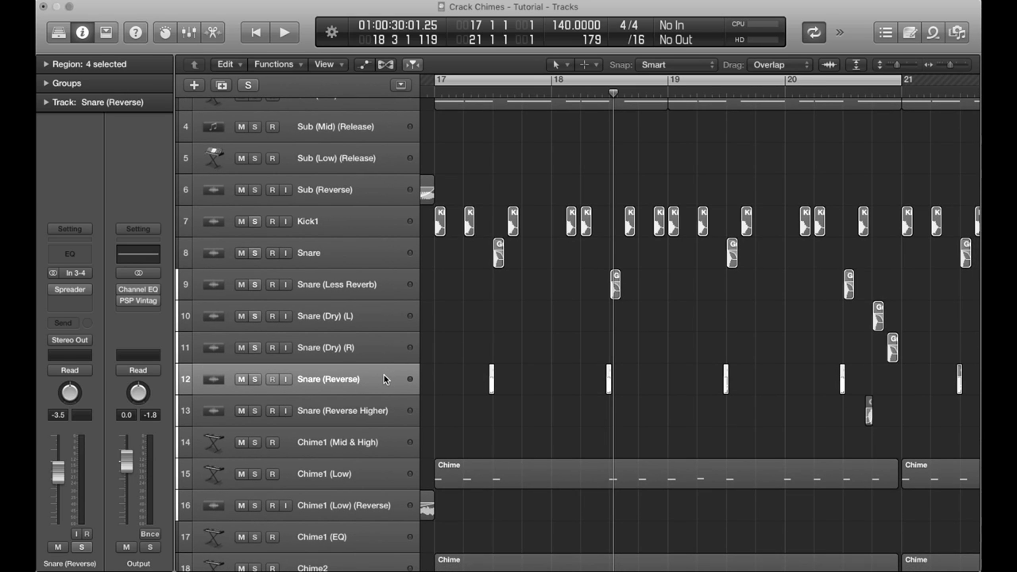
left_click(521, 304)
key("space")
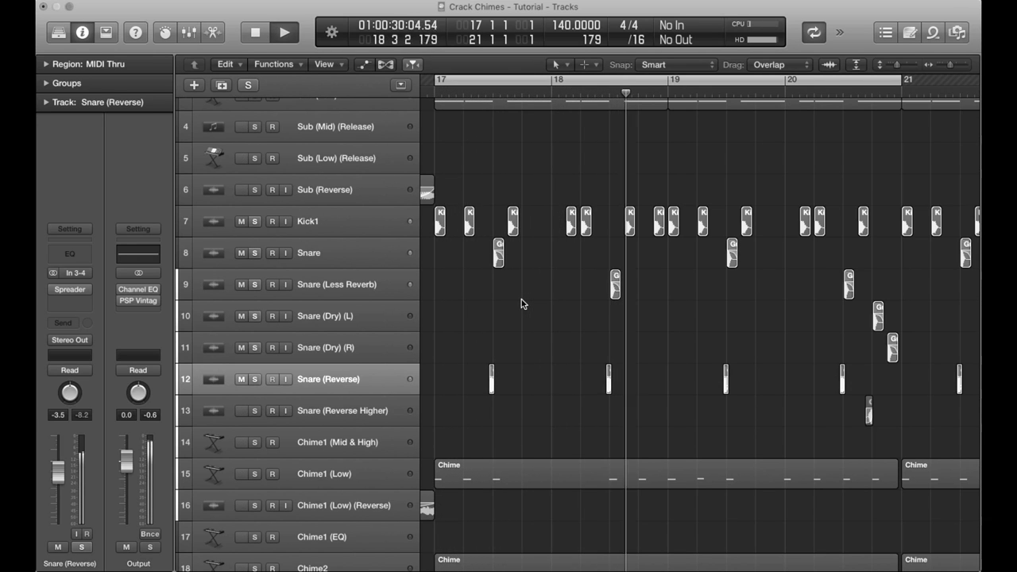
key("space")
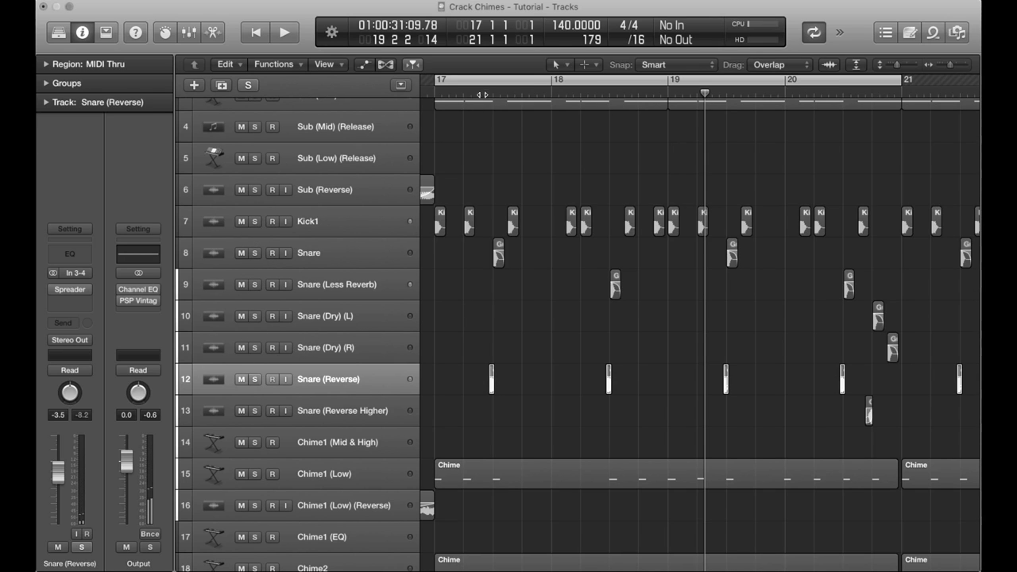
key("space")
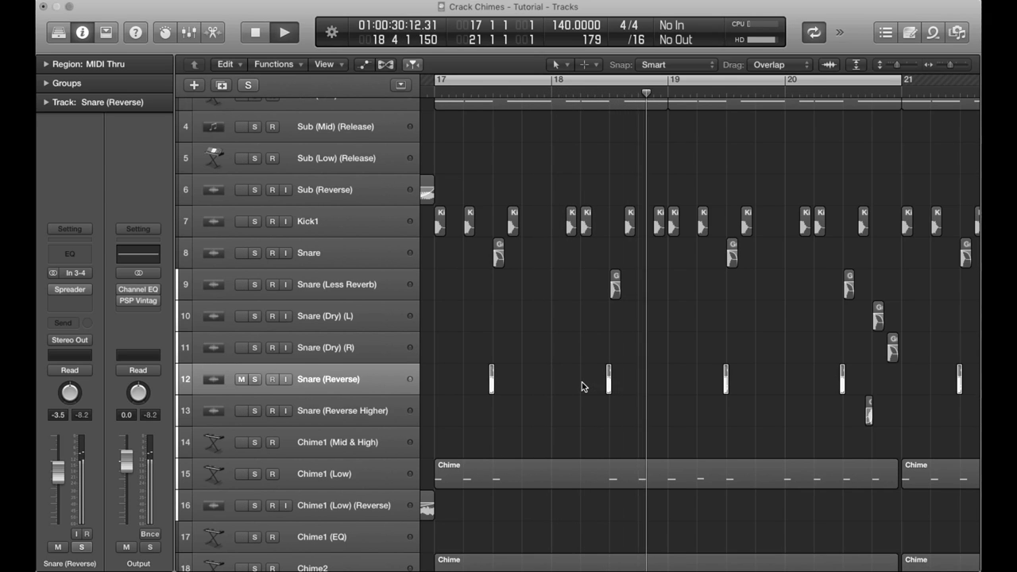
key("space")
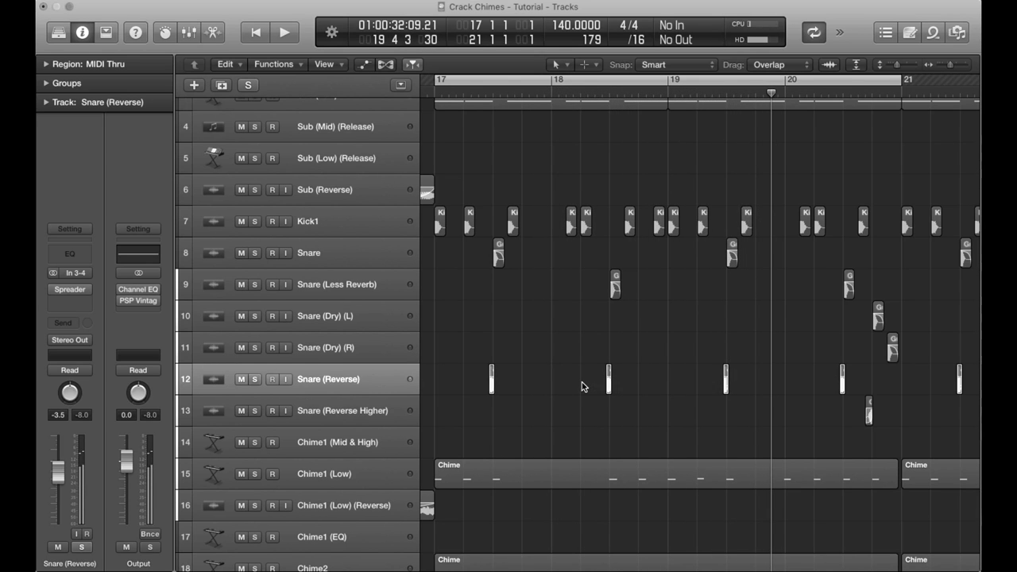
Solo Kick1 and the other snare tracks again, and select Snare (Reverse) to check its regions and Spreader effect
left_click(255, 347)
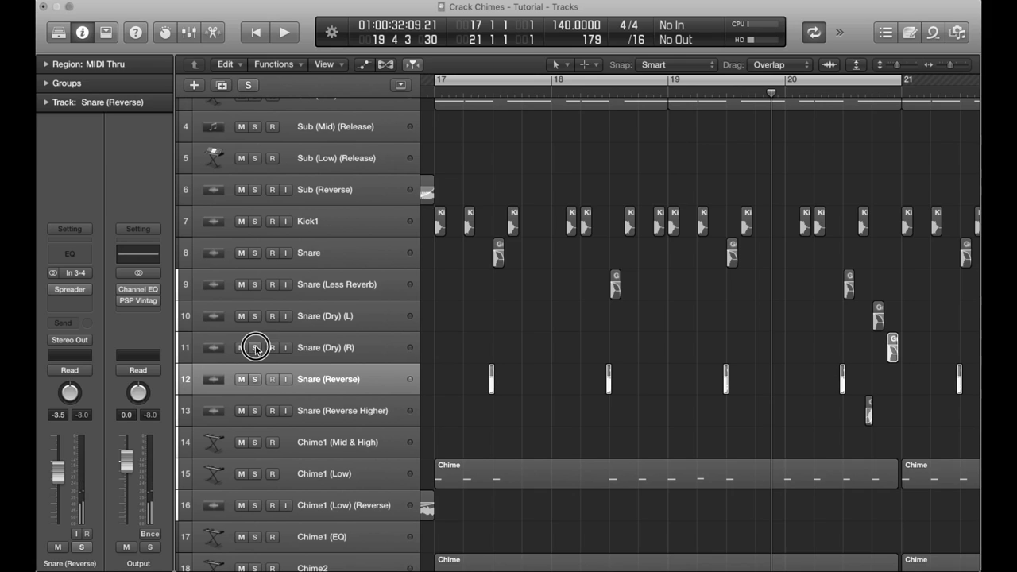
left_click_drag(257, 331, 258, 218)
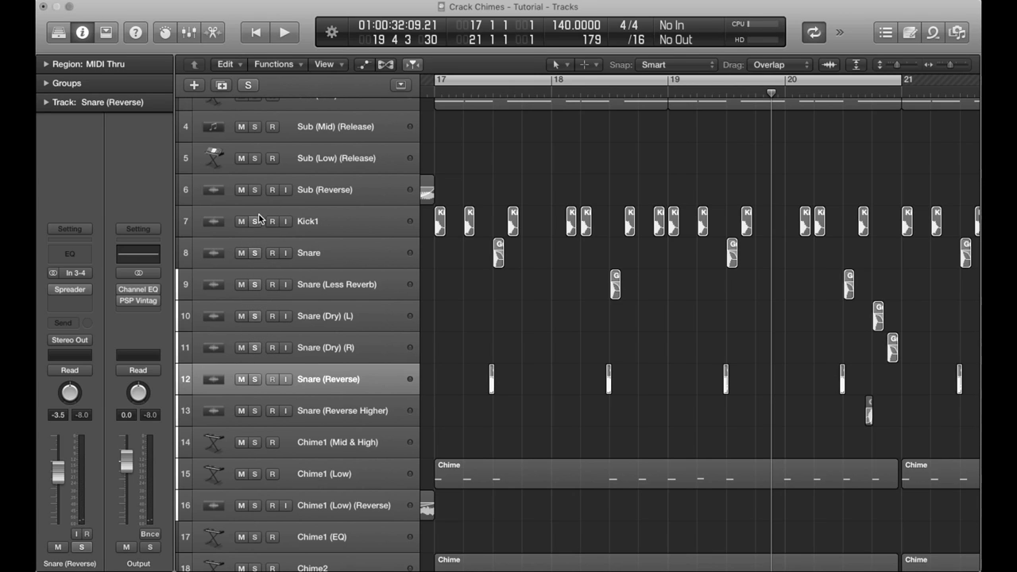
left_click(347, 379)
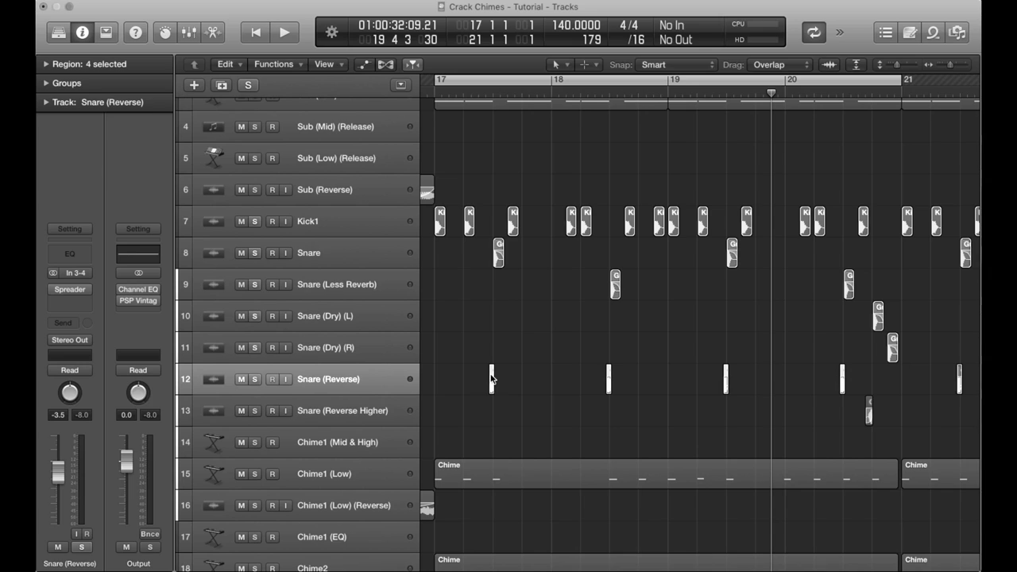
mouse_move(69, 289)
Take the Kick1 track and all the snare tracks out of solo
scroll(554, 287, "down", 2)
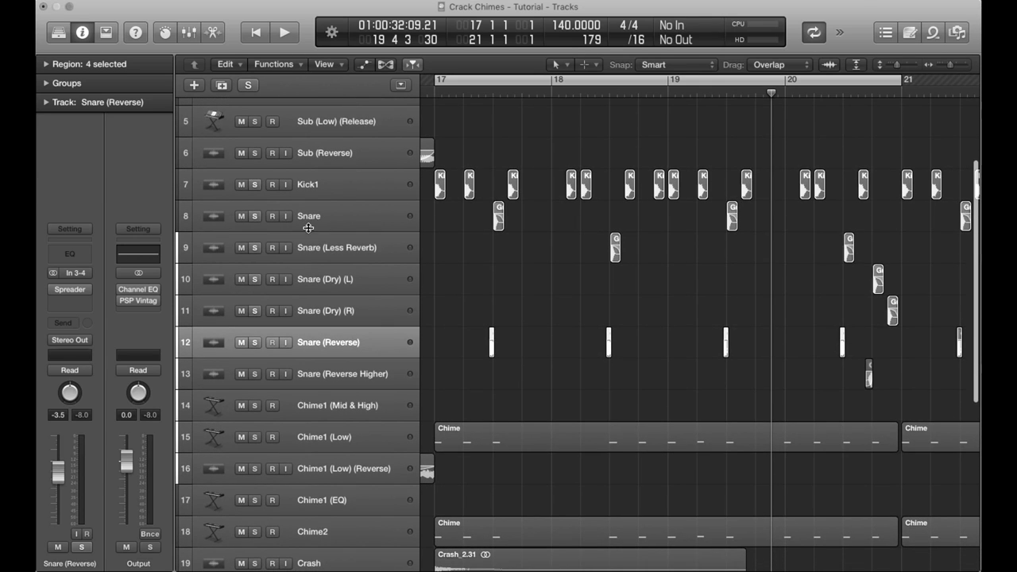
left_click(255, 185)
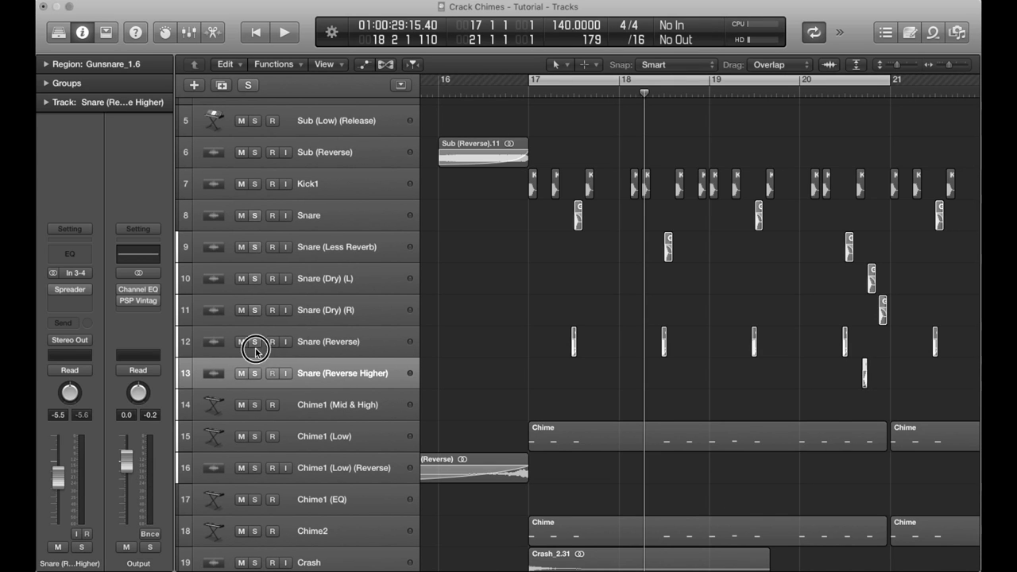
left_click_drag(256, 349, 254, 216)
Solo the Chime1 and Chime2 tracks, narrow the solo to Chime1 (Low), and select that track
scroll(483, 311, "down", 4)
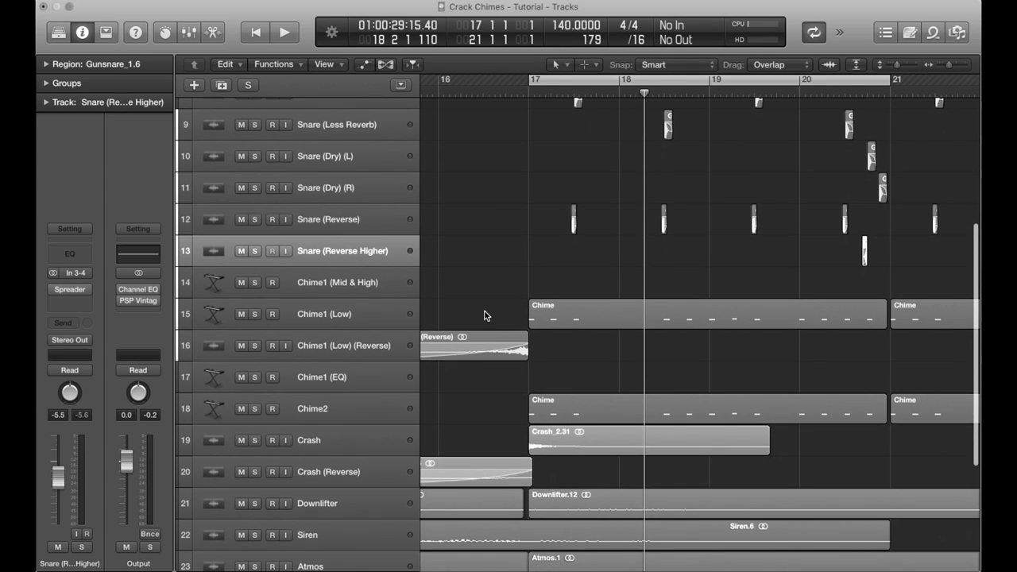
scroll(486, 315, "down", 4)
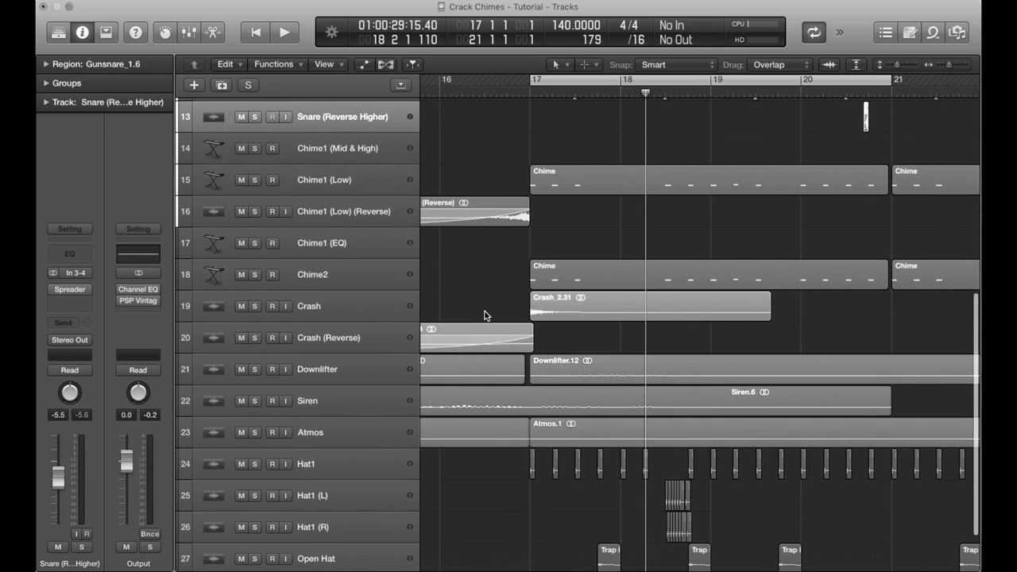
left_click(341, 153)
left_click_drag(255, 150, 255, 276)
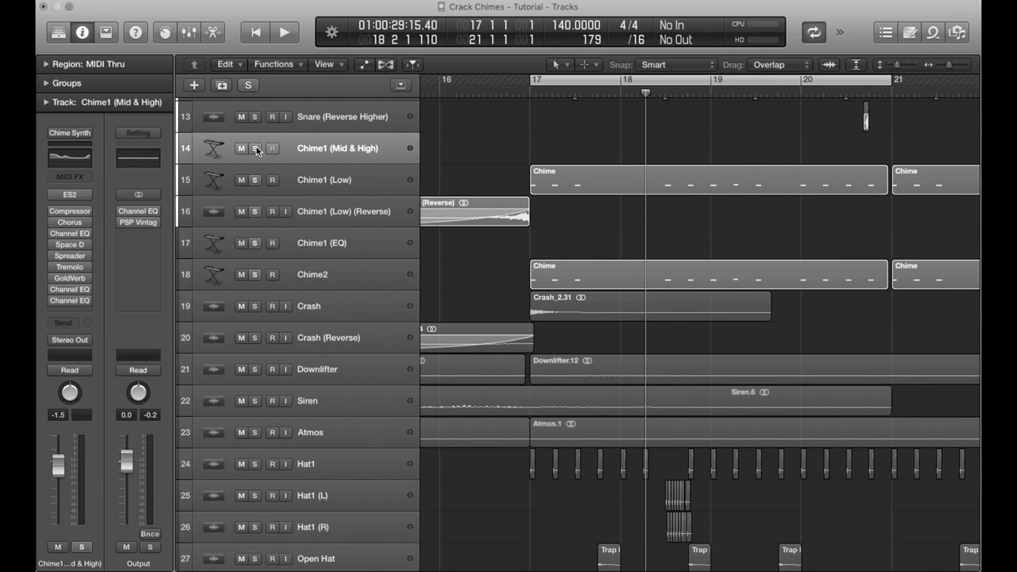
left_click_drag(256, 212, 260, 273)
left_click(372, 178)
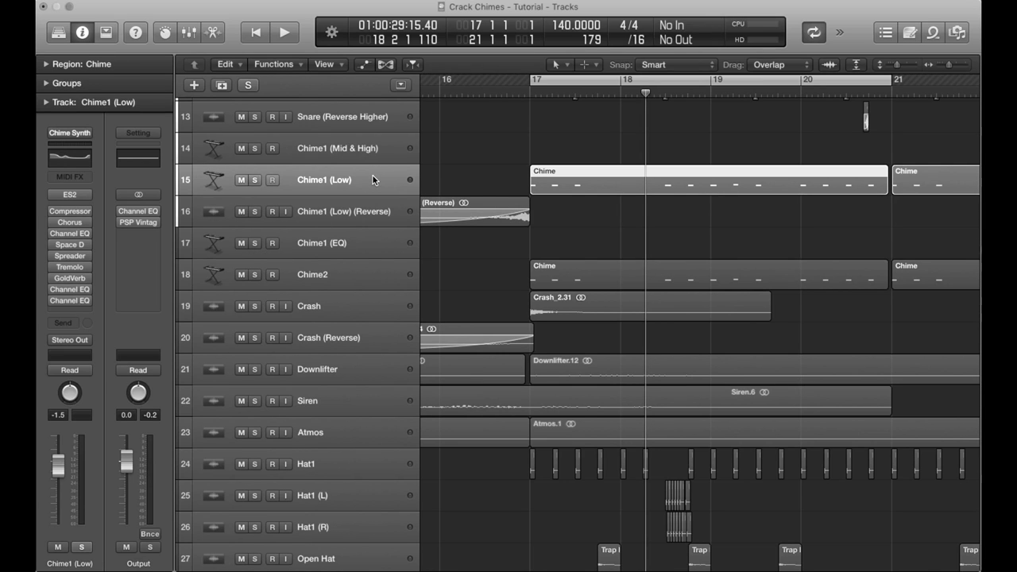
Play the soloed Chime1 (Low) track and open its ES2 synthesizer
key("space")
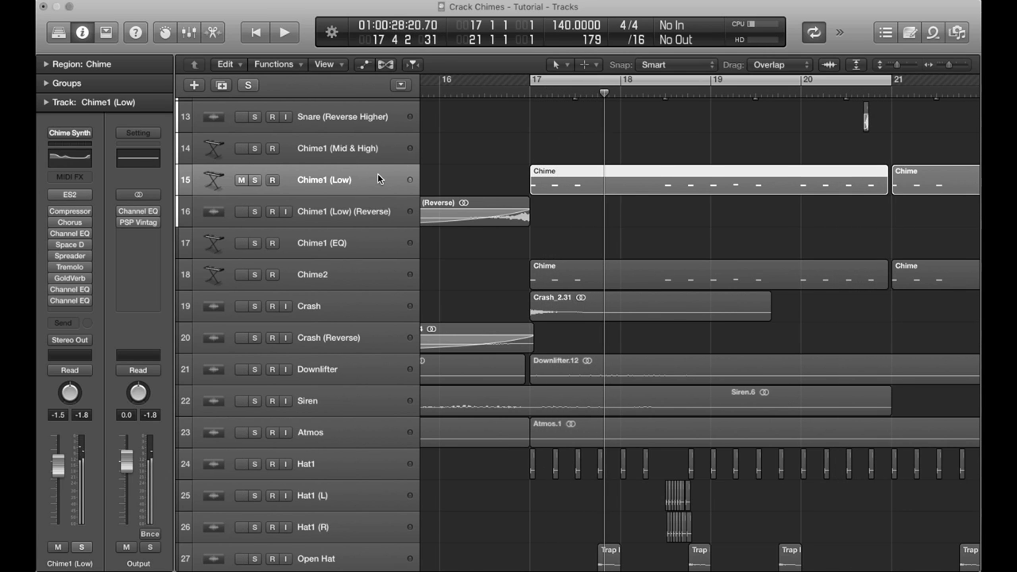
left_click(72, 196)
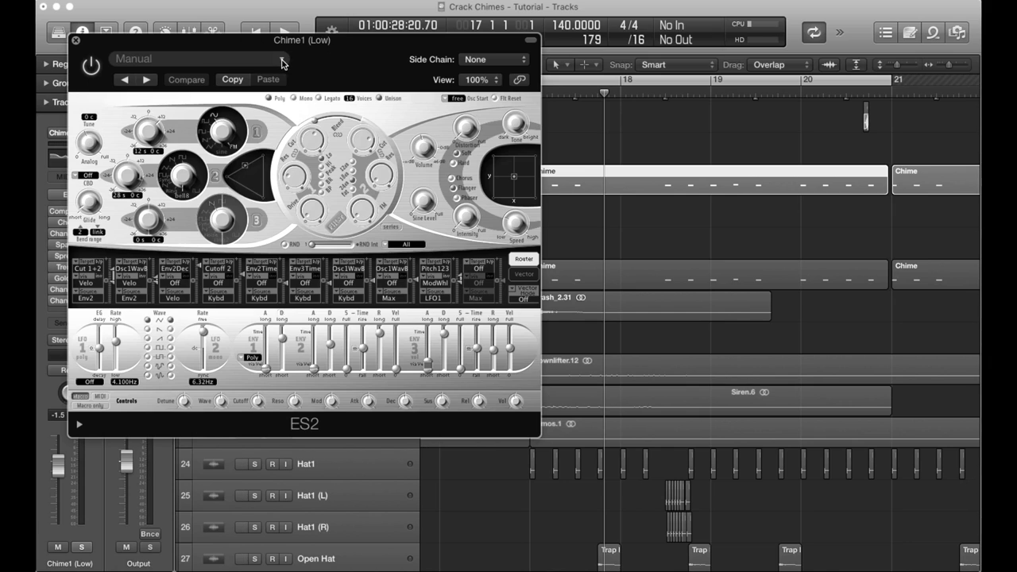
Look through the ES2 tutorial presets around Analog Saw Init without loading one, and close the Chime1 (Low) synthesizer
left_click(282, 61)
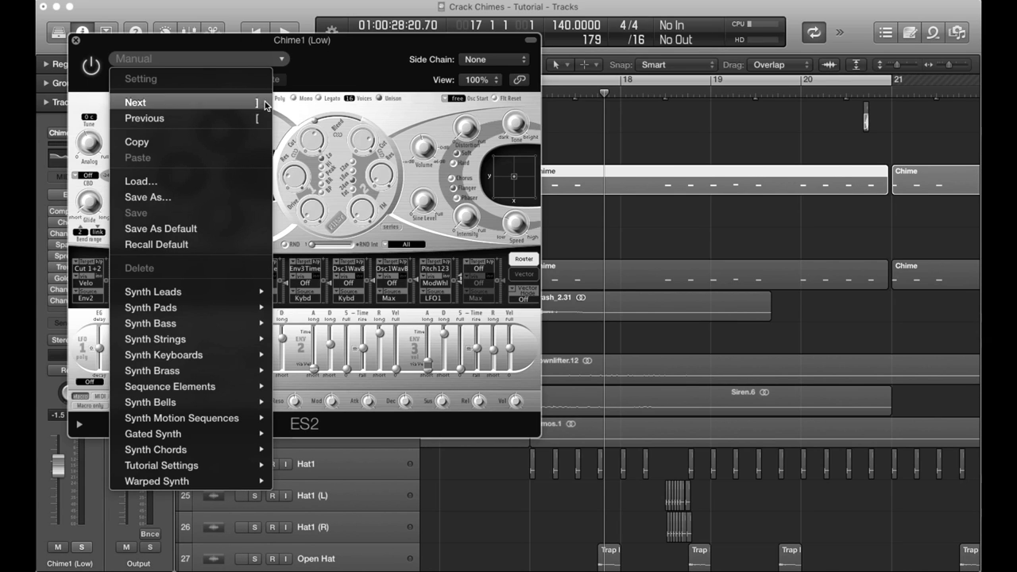
mouse_move(231, 465)
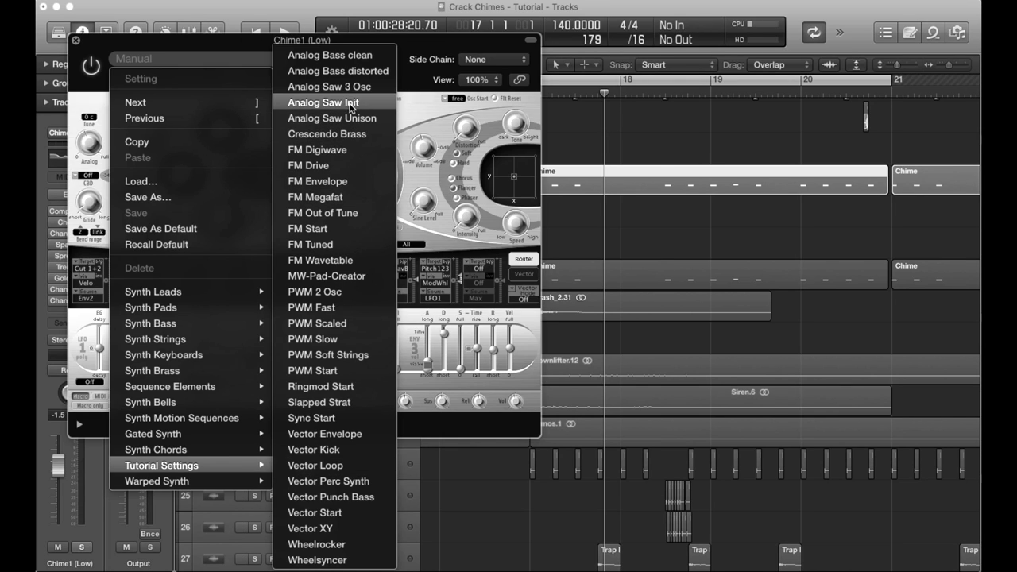
left_click(421, 103)
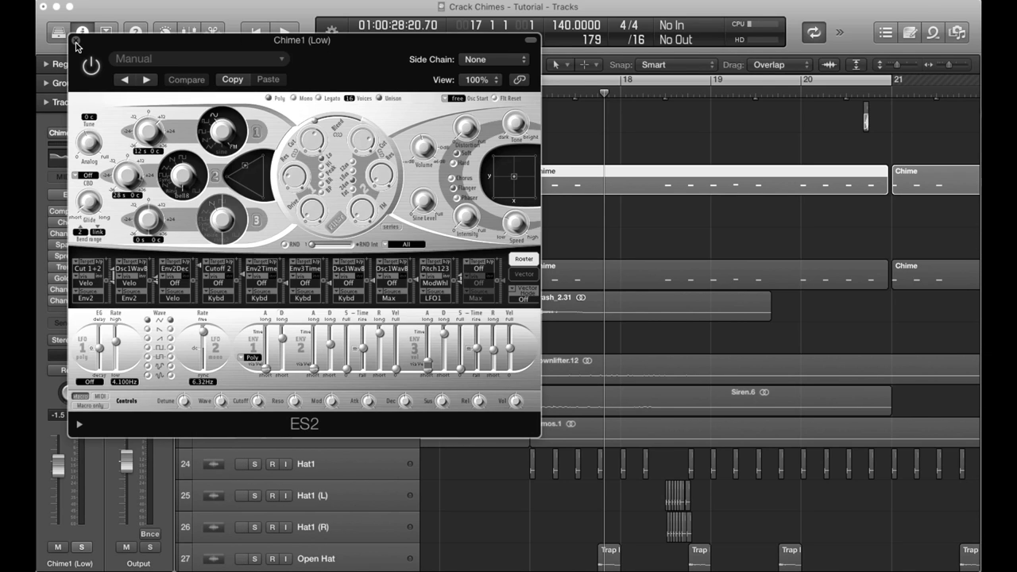
left_click(75, 42)
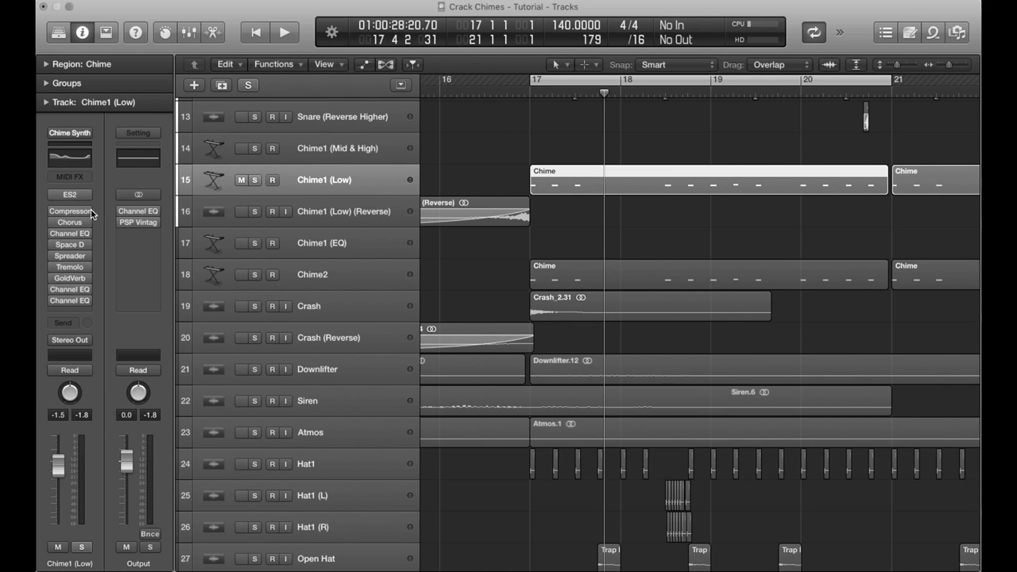
Check the settings of the Chorus and the first Channel EQ on the Chime1 (Low) track
left_click(72, 224)
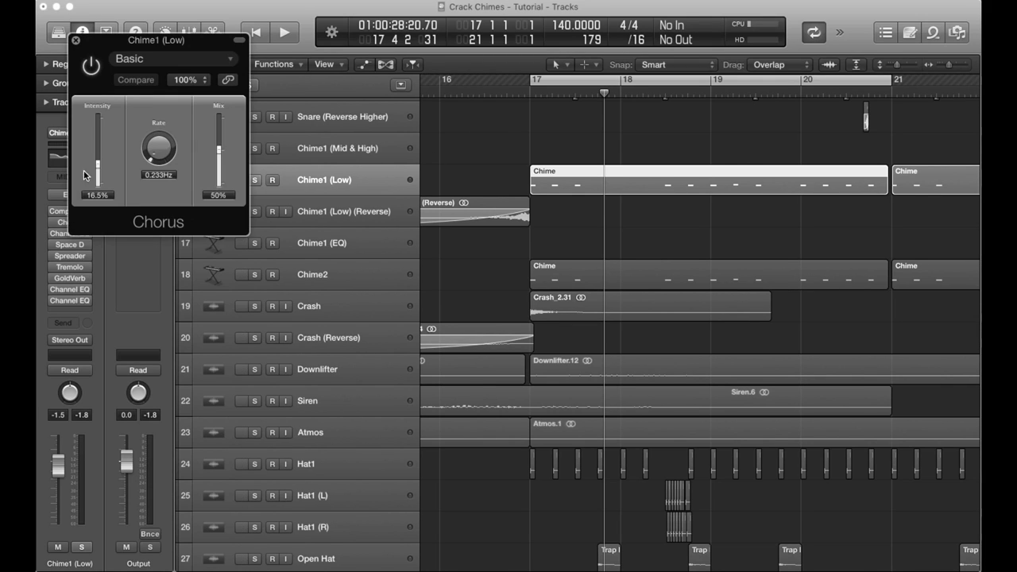
left_click(76, 39)
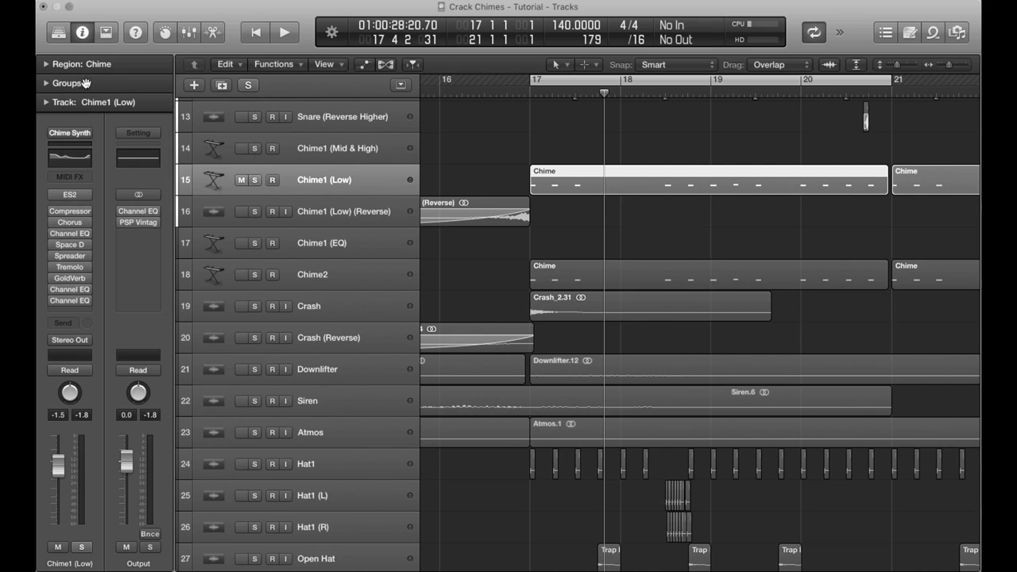
left_click(72, 224)
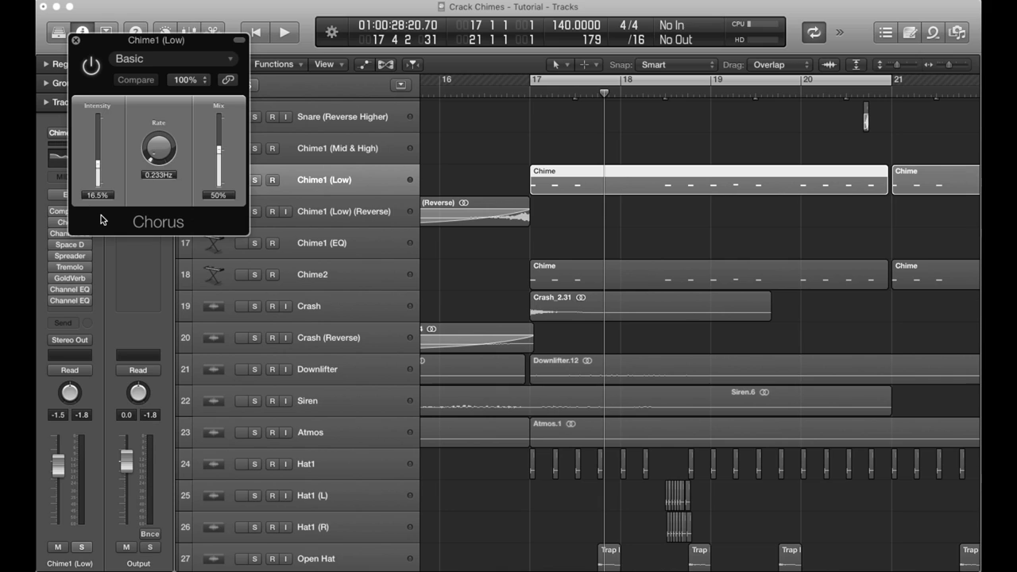
left_click(77, 40)
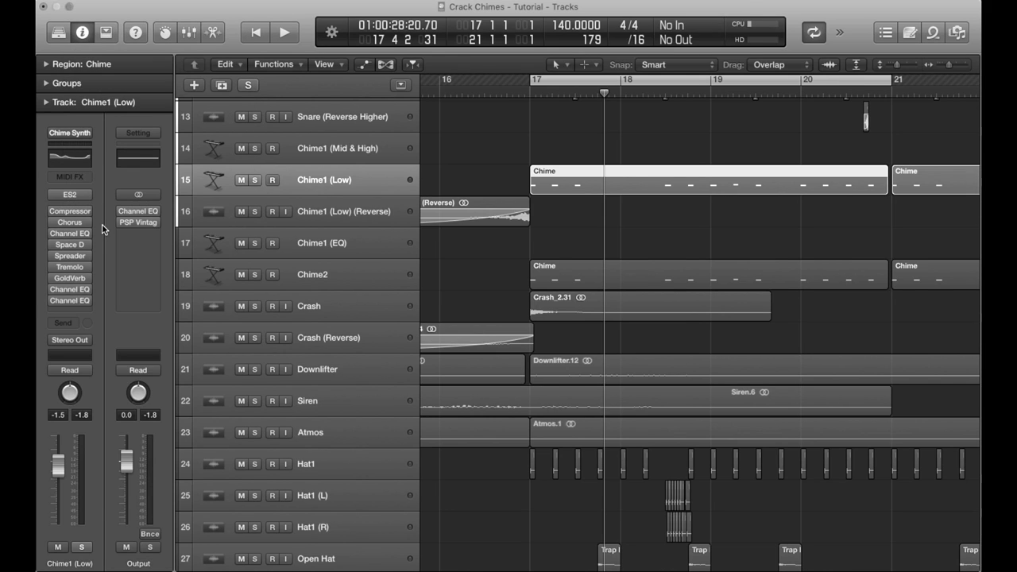
left_click(72, 236)
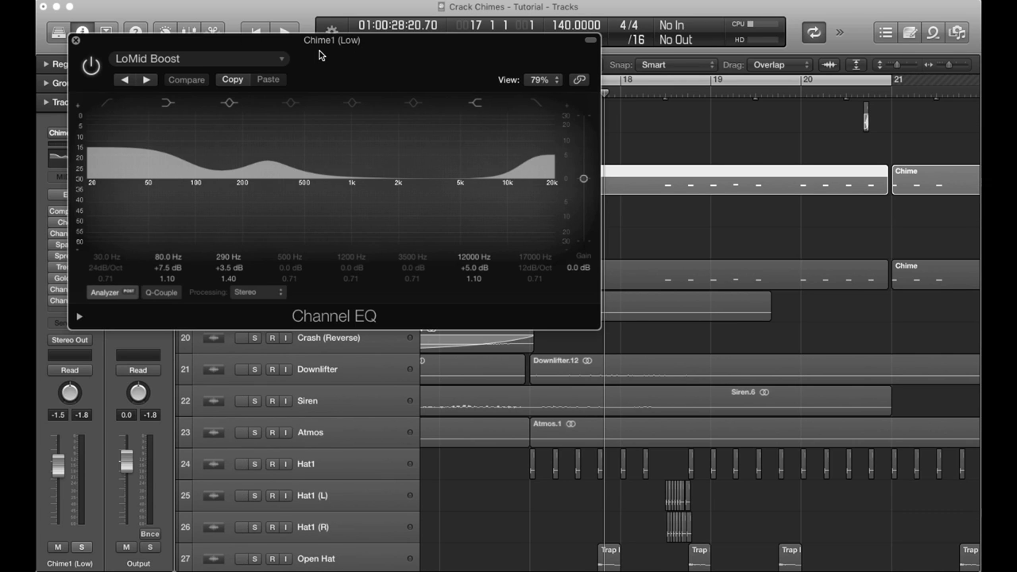
left_click(75, 39)
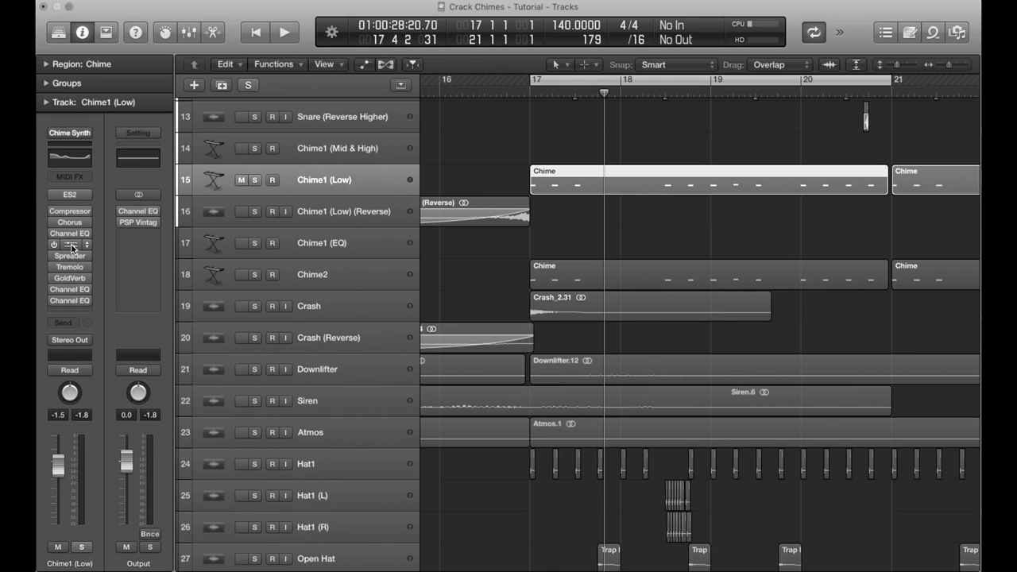
Inspect the Space Designer, the Tremolo and the Channel EQ after the GoldVerb on the Chime1 (Low) track
left_click(72, 248)
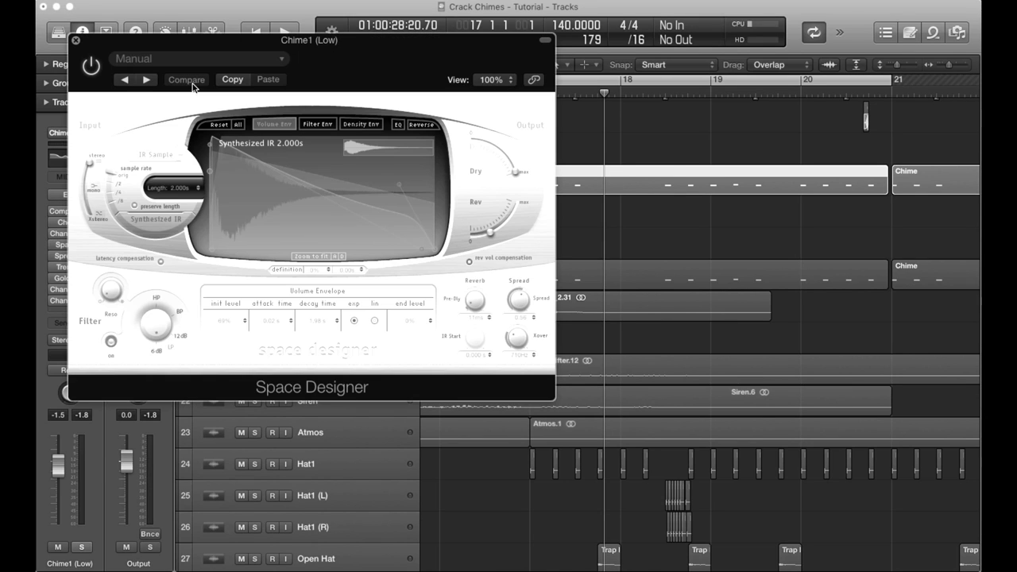
left_click(75, 41)
mouse_move(76, 256)
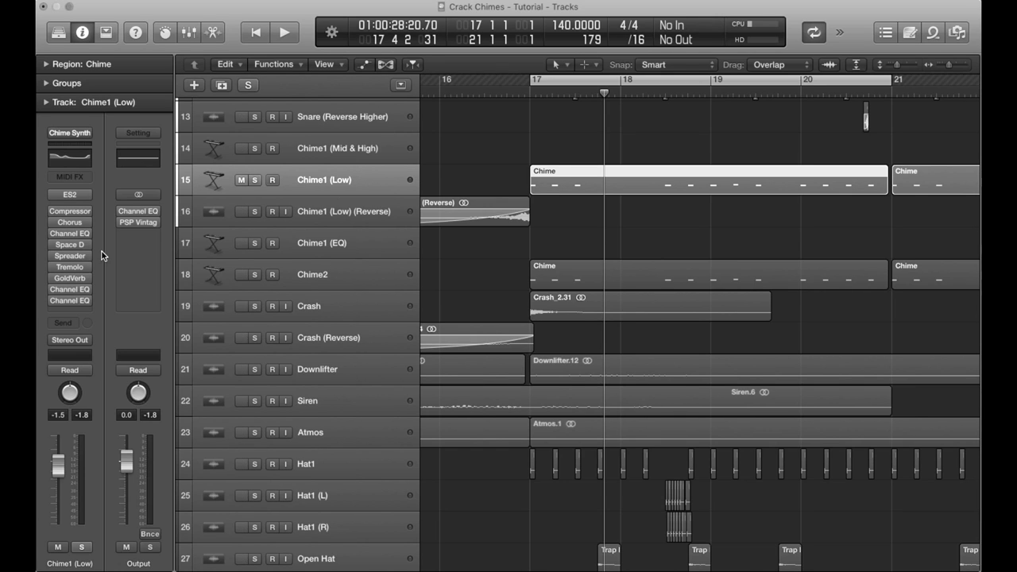
left_click(70, 267)
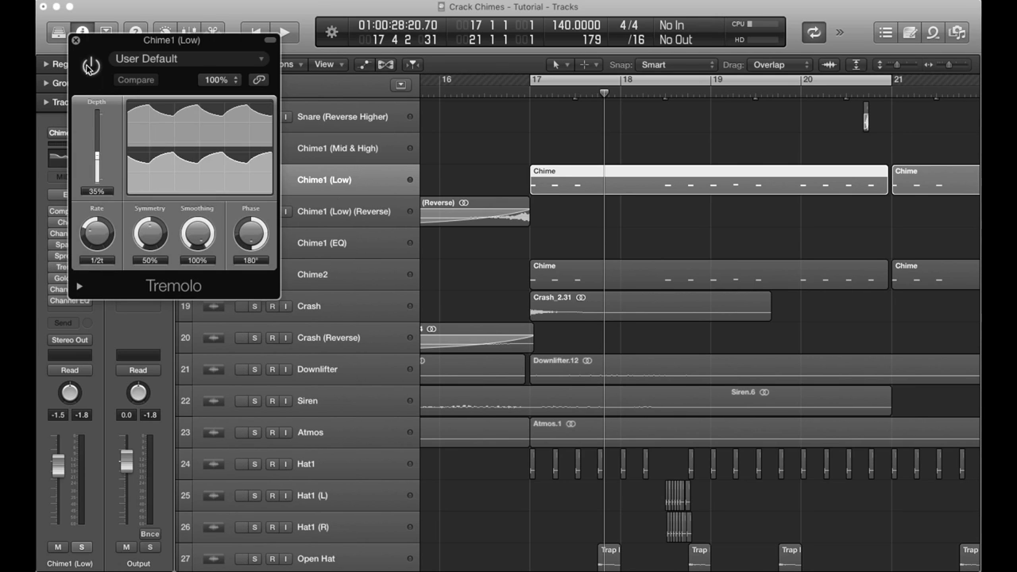
left_click(75, 40)
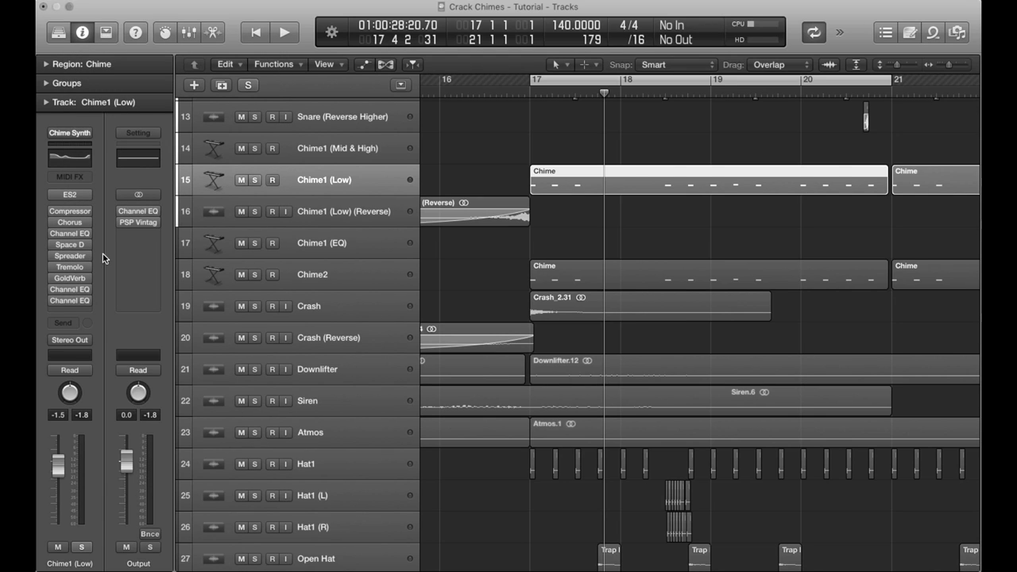
left_click(71, 291)
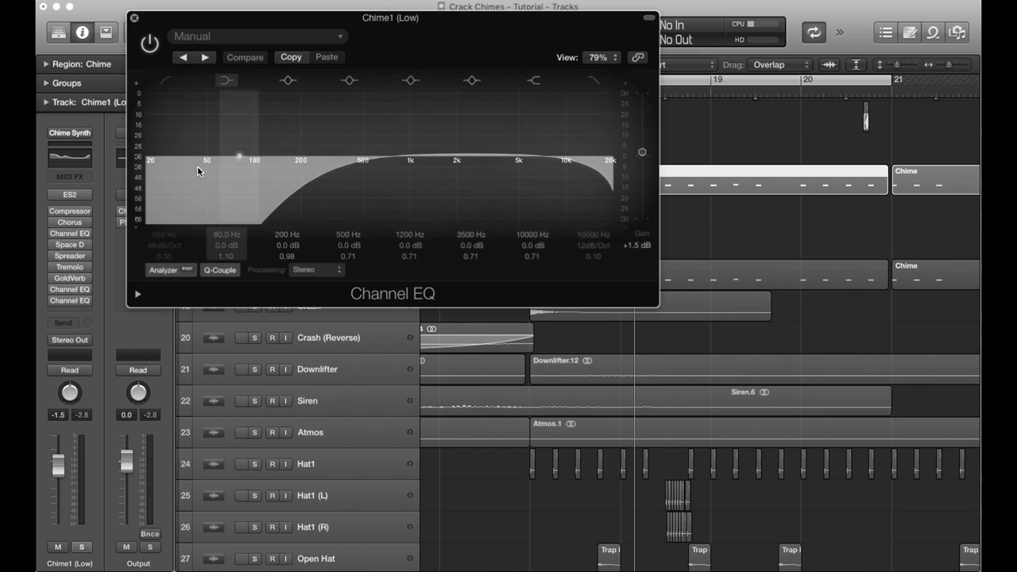
left_click(134, 18)
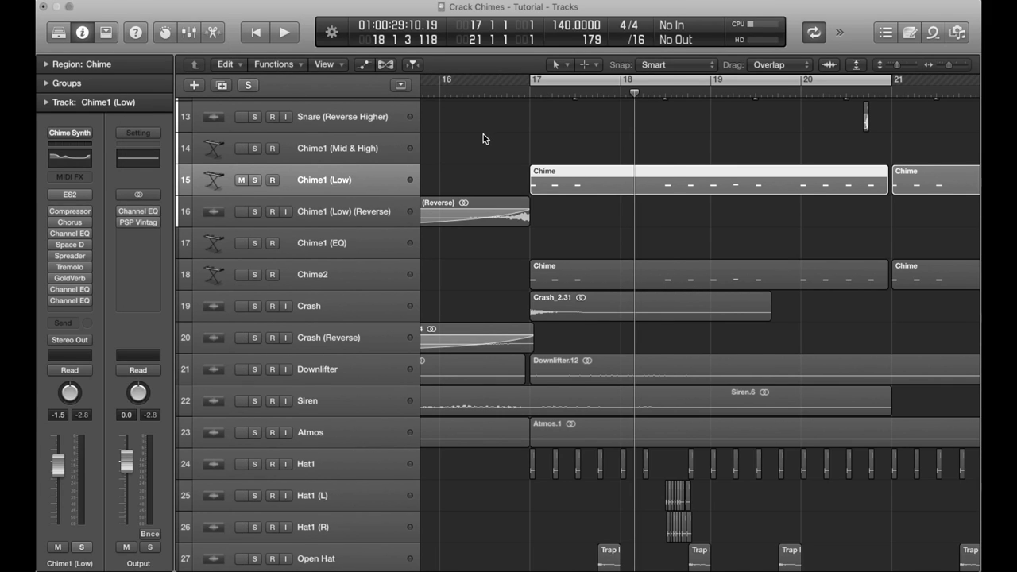
Solo the Chime1 (Low) (Reverse) track, select its Chime (Reverse) region and play the passage leading into bar 17
left_click(266, 211)
left_click(514, 209)
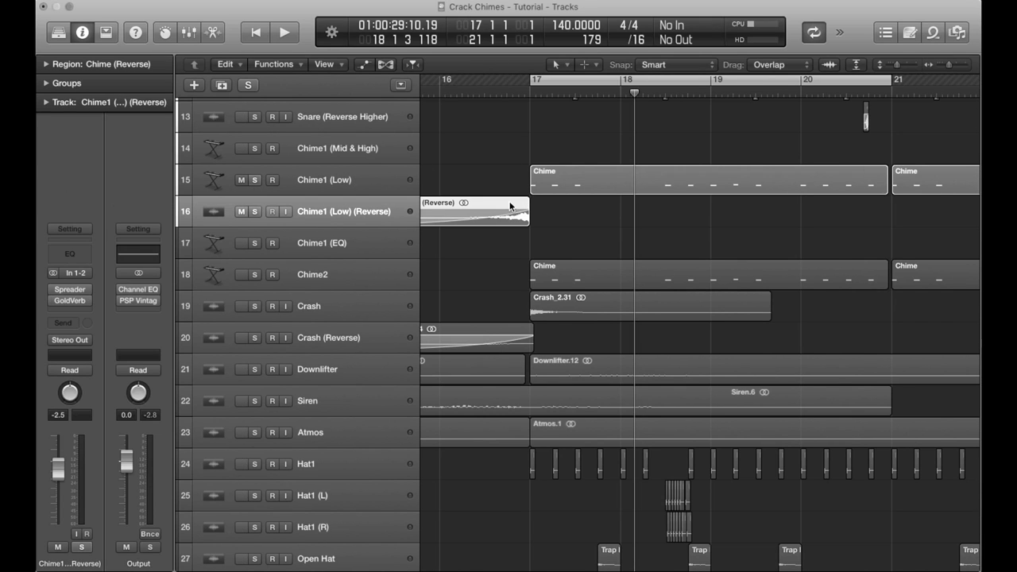
key("super+Left")
key("super+Left")
left_click_drag(544, 96, 616, 89)
key("space")
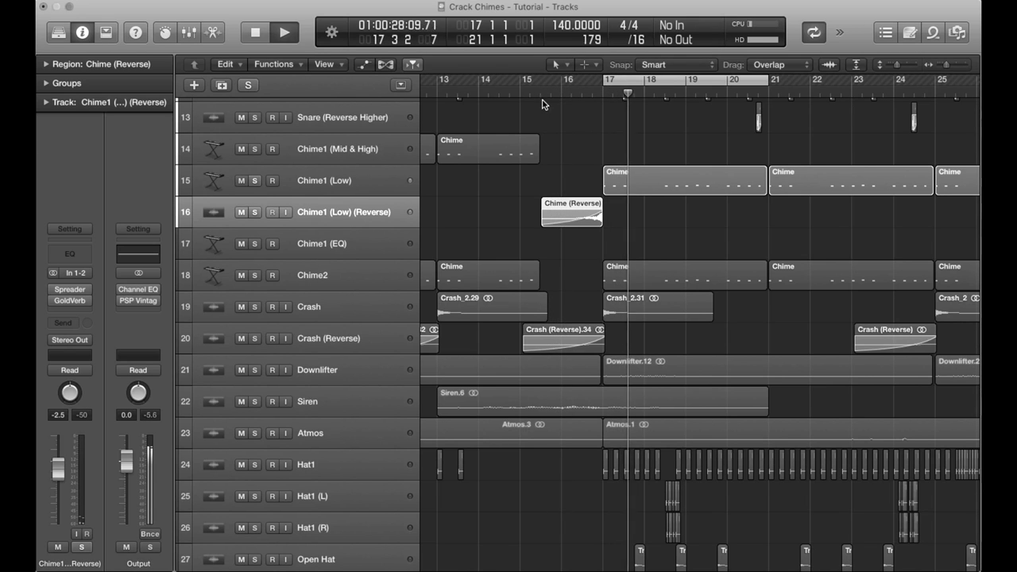
left_click(555, 91)
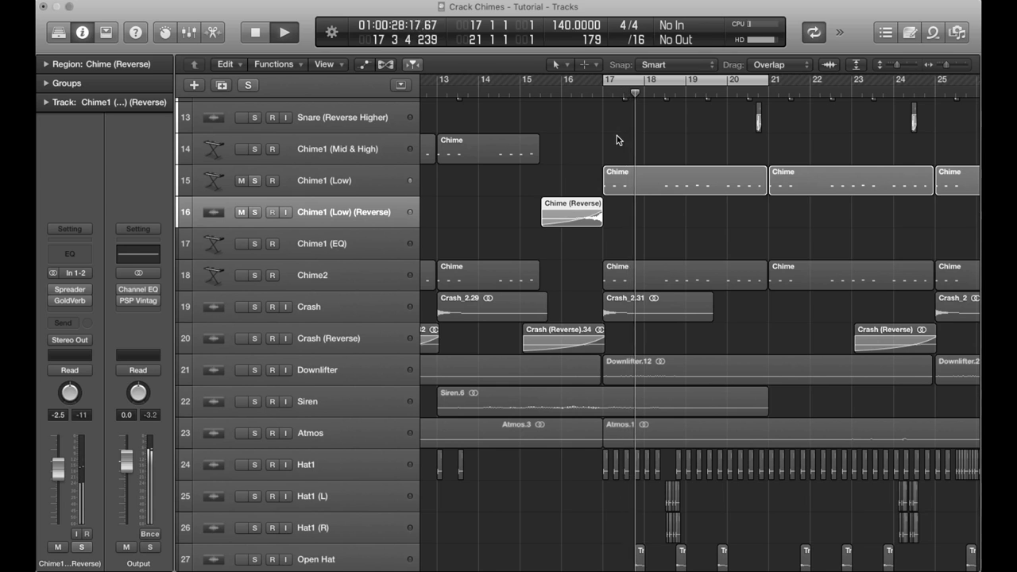
key("space")
Place the playhead at 17 3 1 1, mark a cycle range from there to 18 2 4 1, and turn cycling off
key("super+Right")
key("super+Right")
key("super+Right")
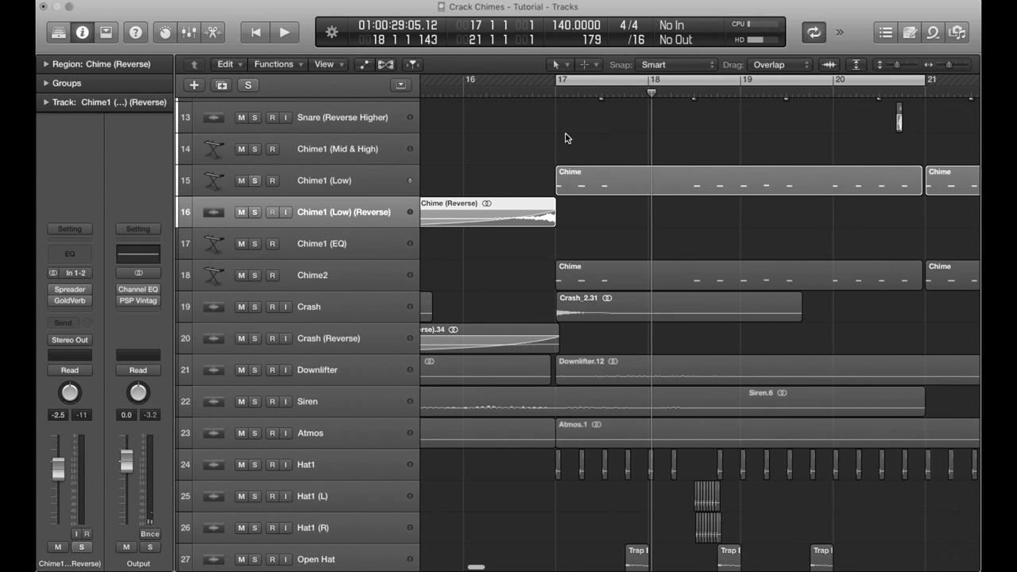
scroll(566, 141, "left", 2)
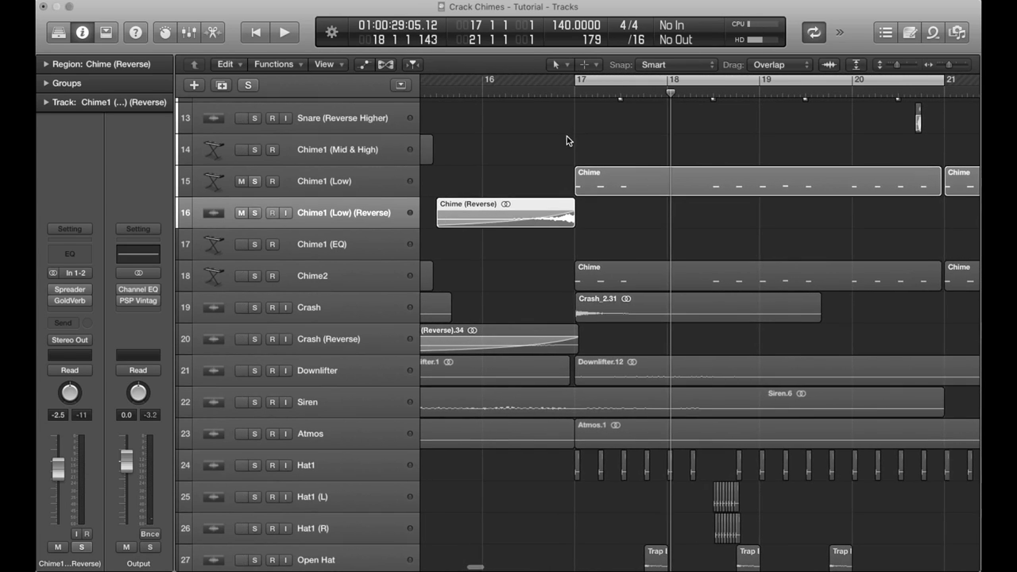
left_click(620, 93)
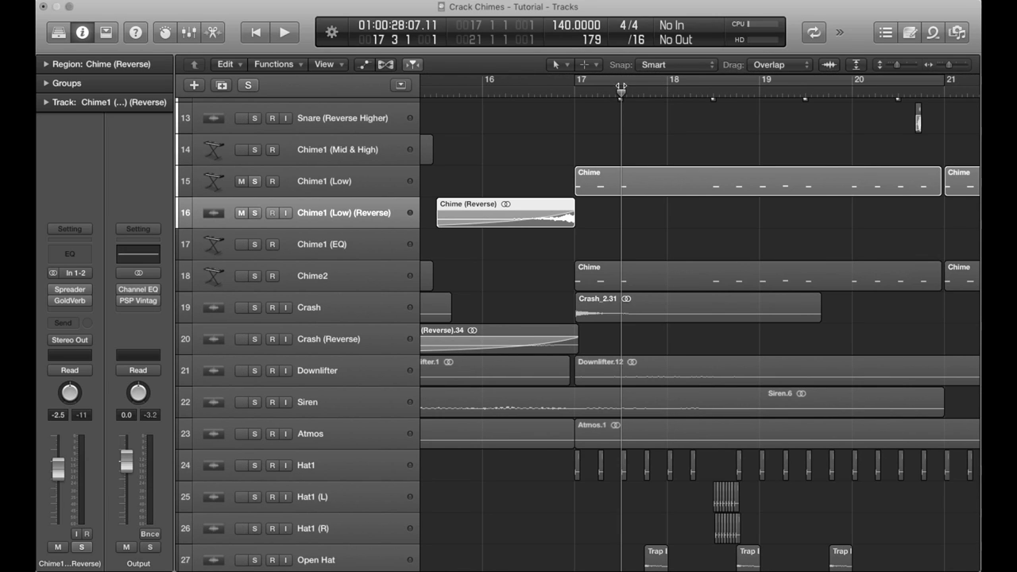
left_click_drag(622, 83, 707, 96)
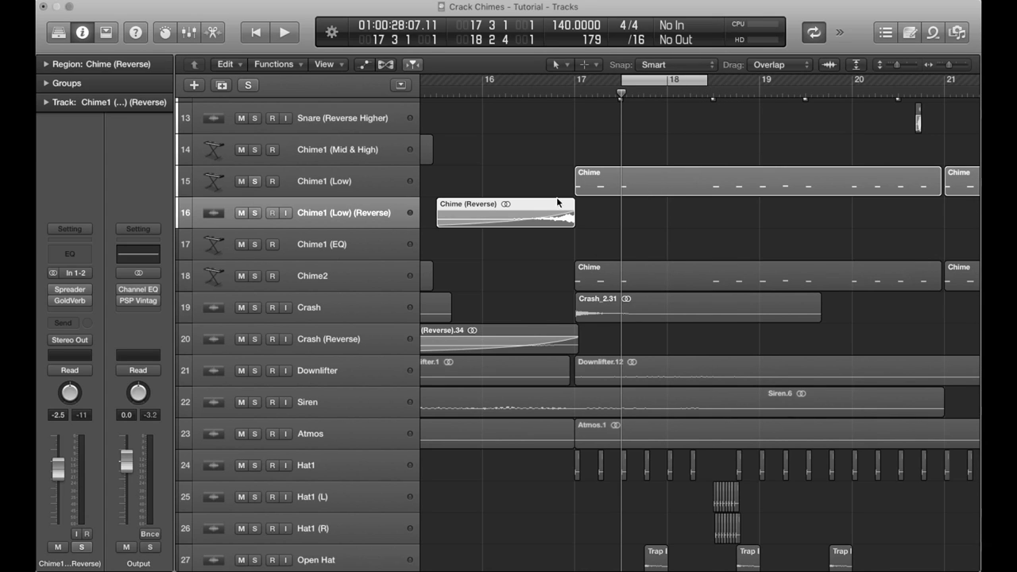
left_click(671, 80)
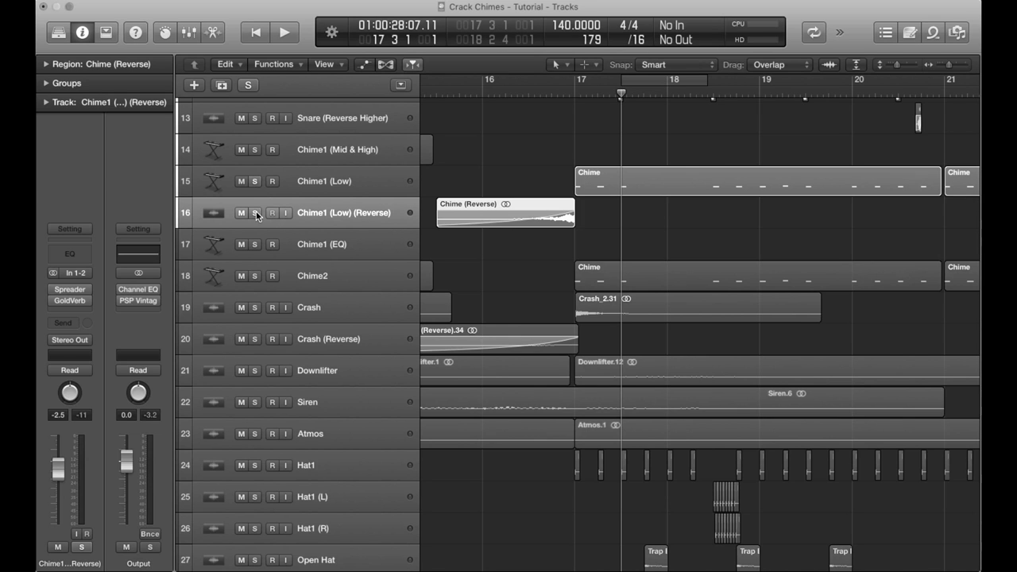
Take Chime1 (Low) and its reverse track out of solo, and select the Chime1 (EQ) track
left_click(255, 181)
left_click(331, 245)
key("super+Left")
key("super+Left")
key("super+Left")
key("super+Left")
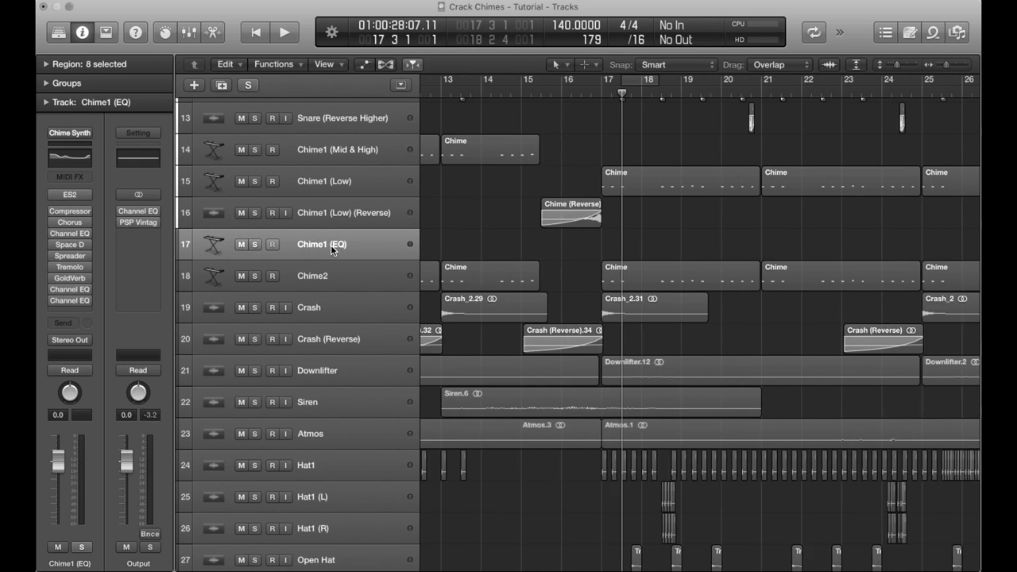
key("super+Left")
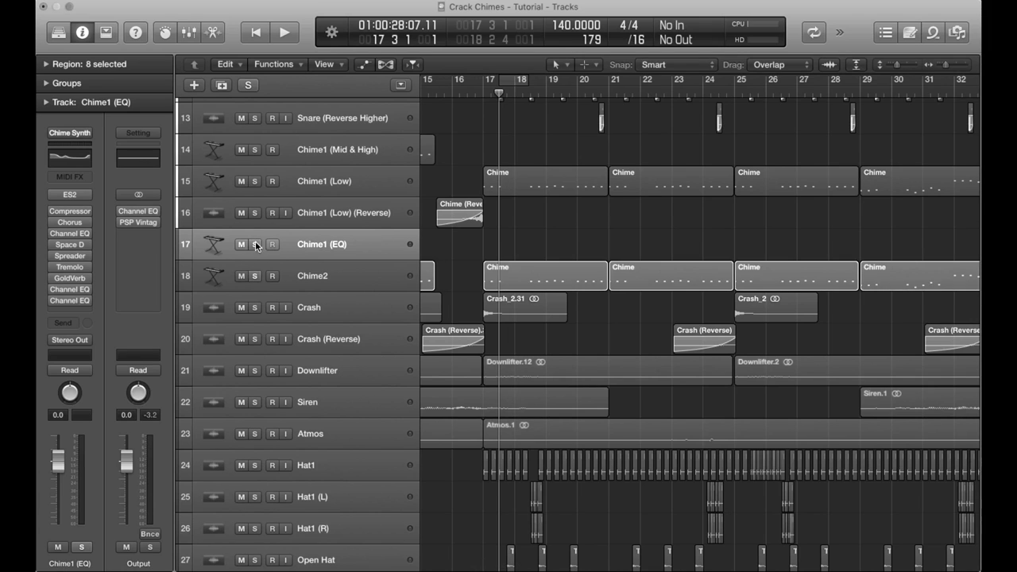
Select the soloed Chime2 track, set the cycle range from bar 17 to bar 21 and play its Chime region
left_click(332, 273)
left_click_drag(486, 82, 605, 85)
key("space")
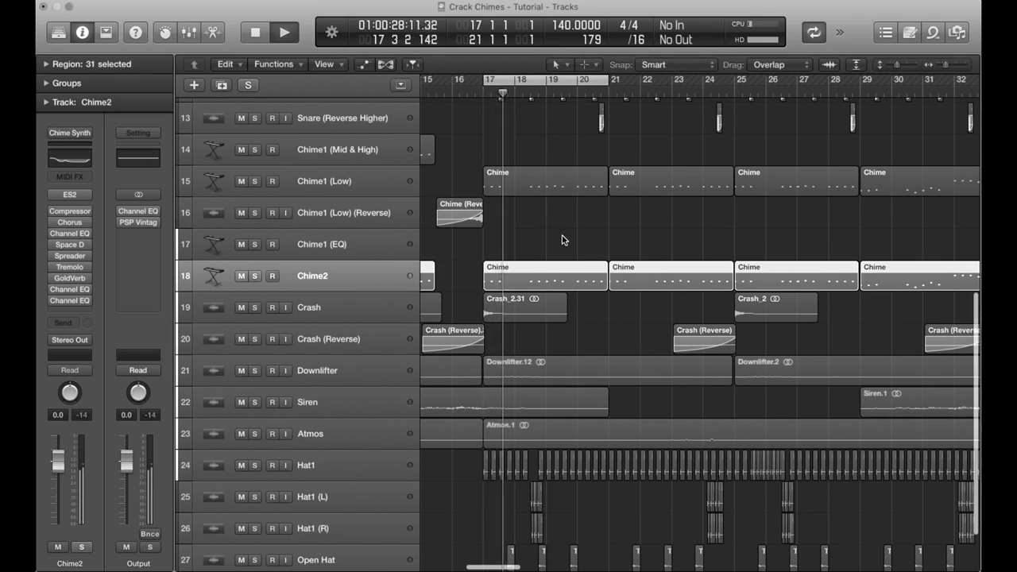
key("super+Right")
key("super+Right")
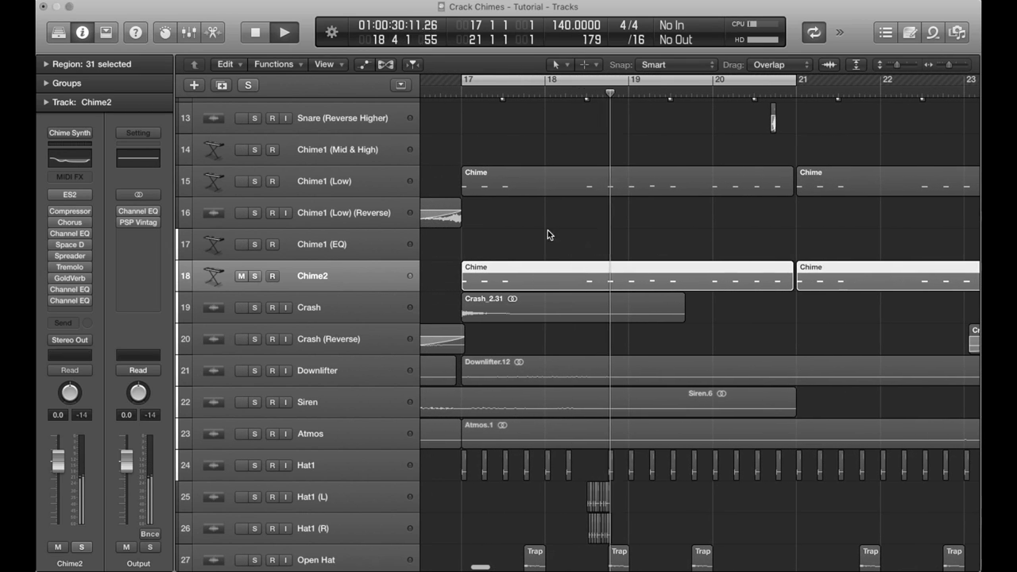
left_click(366, 270)
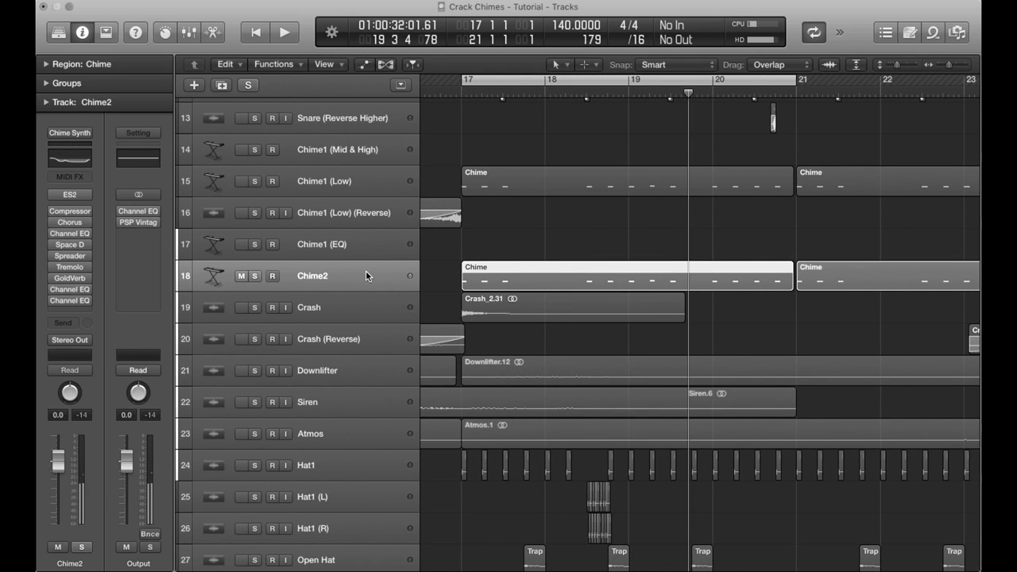
Solo the tracks from Chime1 (Low) through Chime2, play them together, and select Chime1 (Low)
left_click_drag(242, 181, 255, 281)
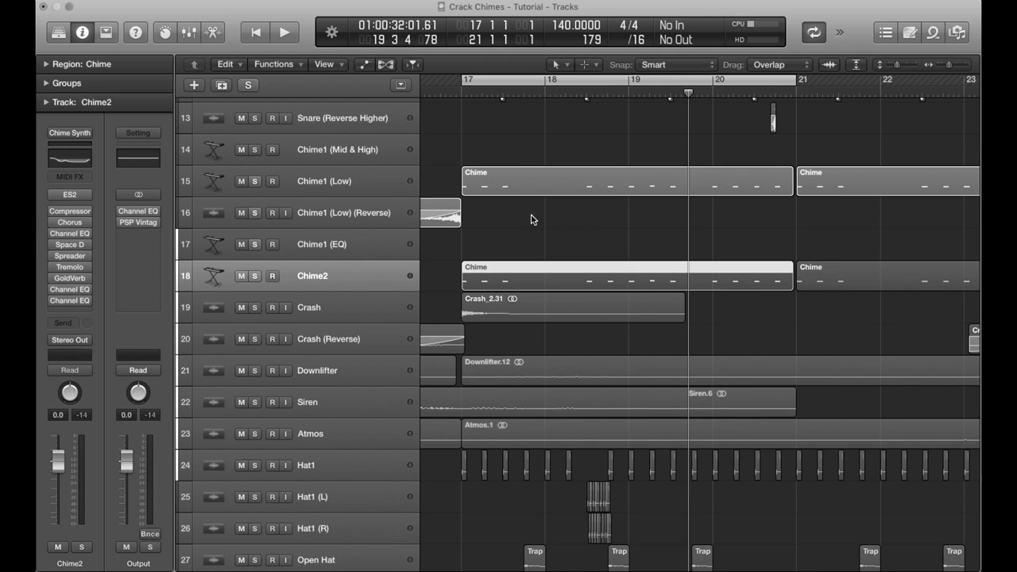
key("space")
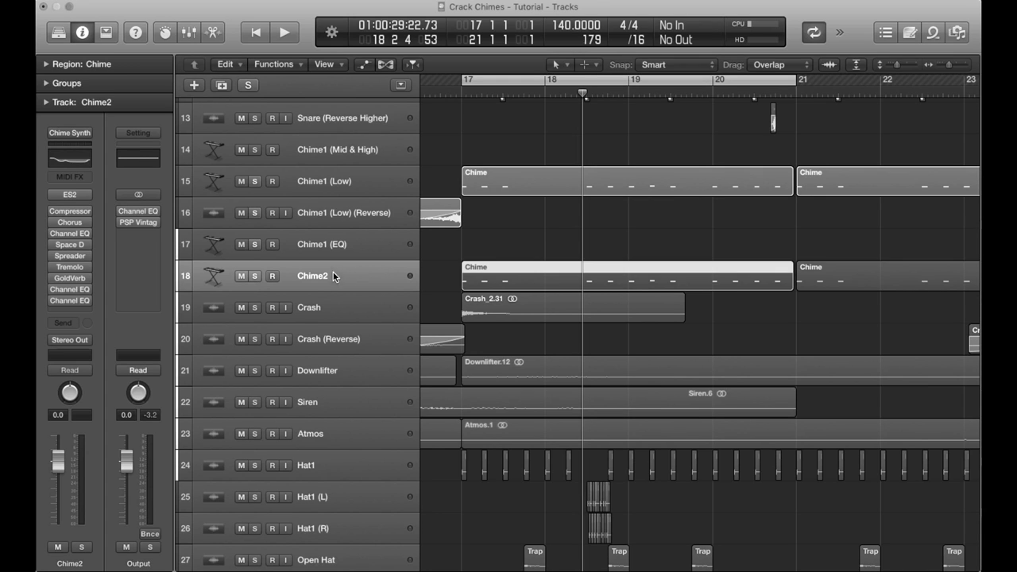
left_click(341, 191)
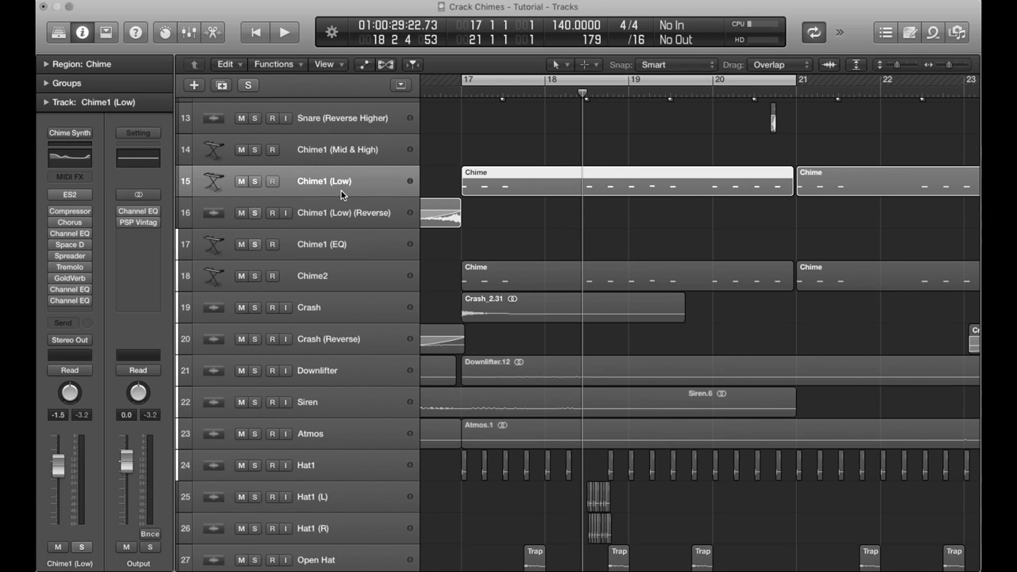
Open the ES2 on the Chime2 track, set oscillator 1's tuning to -1 semitone and play the result
left_click(325, 275)
left_click(256, 279)
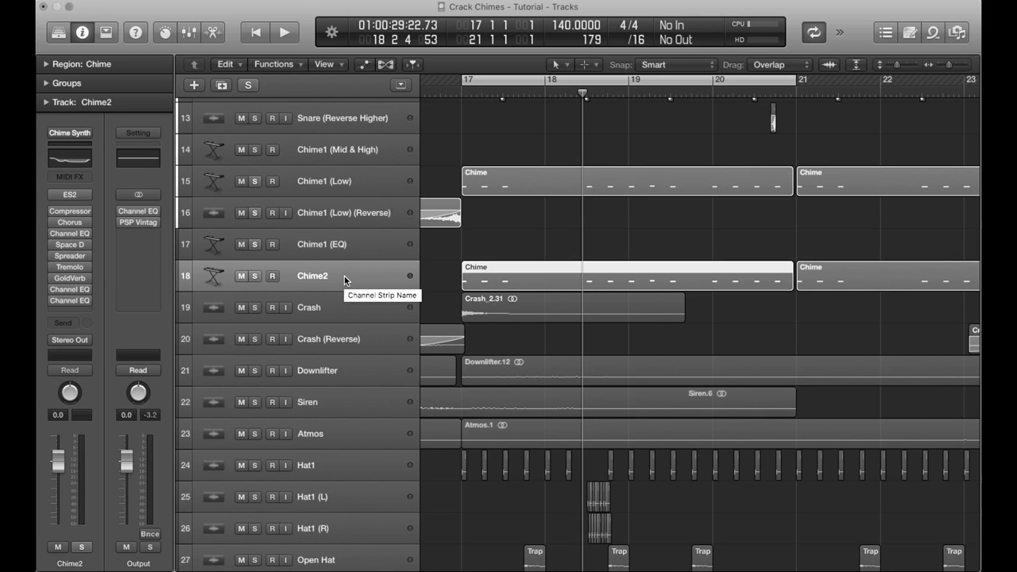
left_click(72, 196)
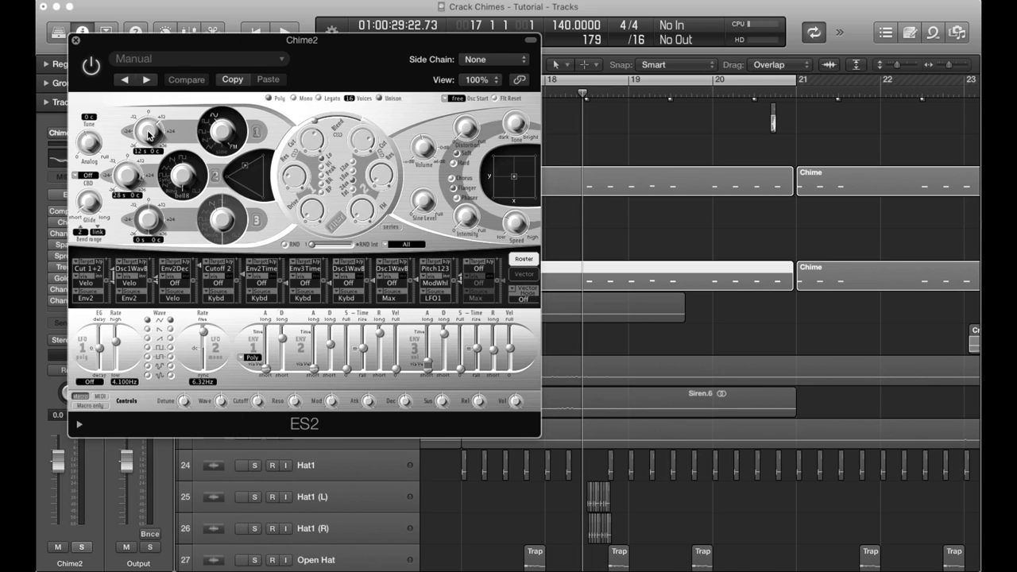
left_click_drag(148, 135, 148, 151)
key("space")
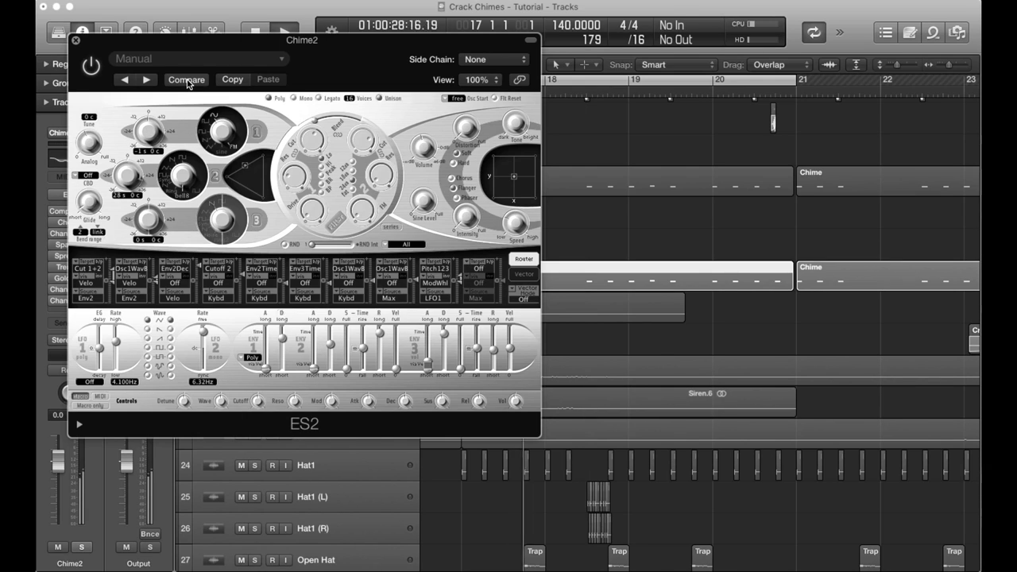
Set the ES2's oscillator 1 tuning to 12 semitones on Chime2, then play the soloed chime tracks together
key("space")
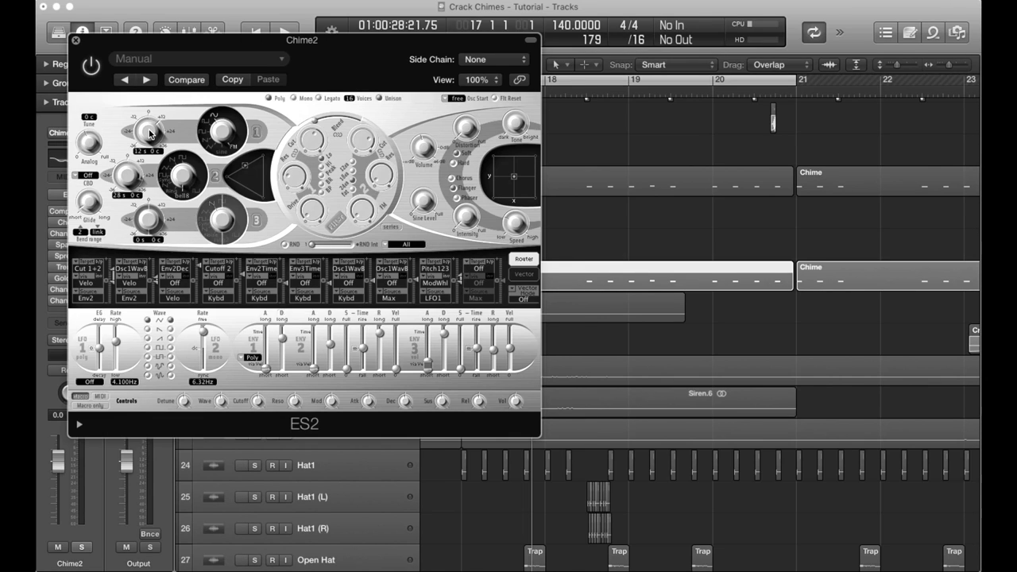
left_click(77, 42)
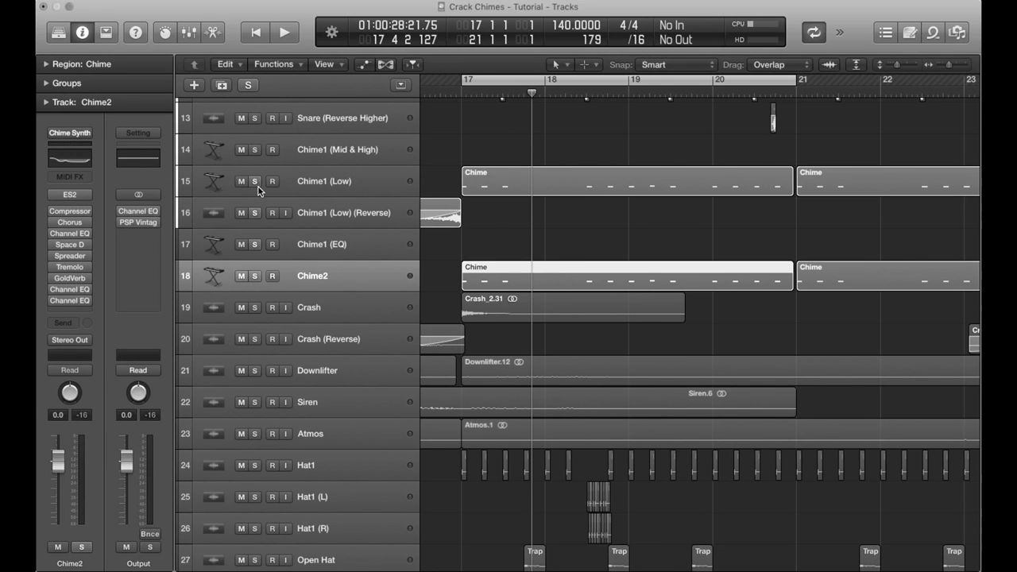
key("space")
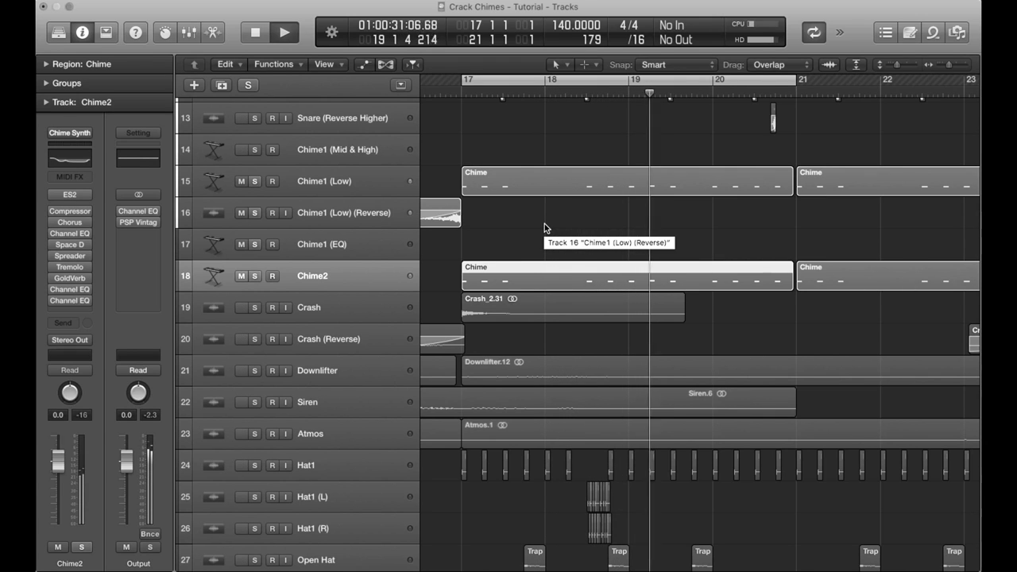
key("space")
Take the chime tracks out of solo, turn off the cycle range and deselect the Chime region
key("ctrl+m")
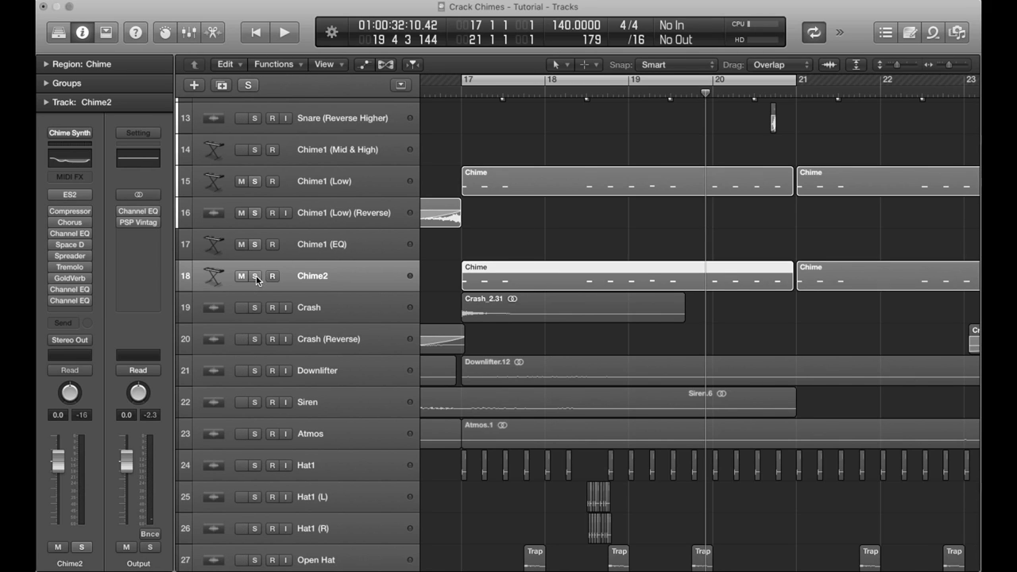
scroll(628, 227, "down", 2)
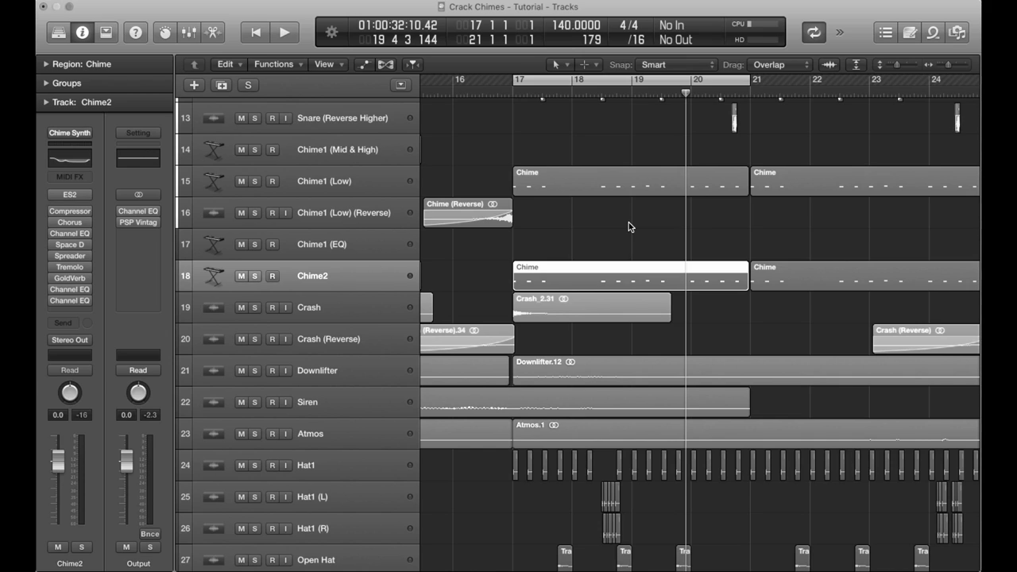
left_click(634, 82)
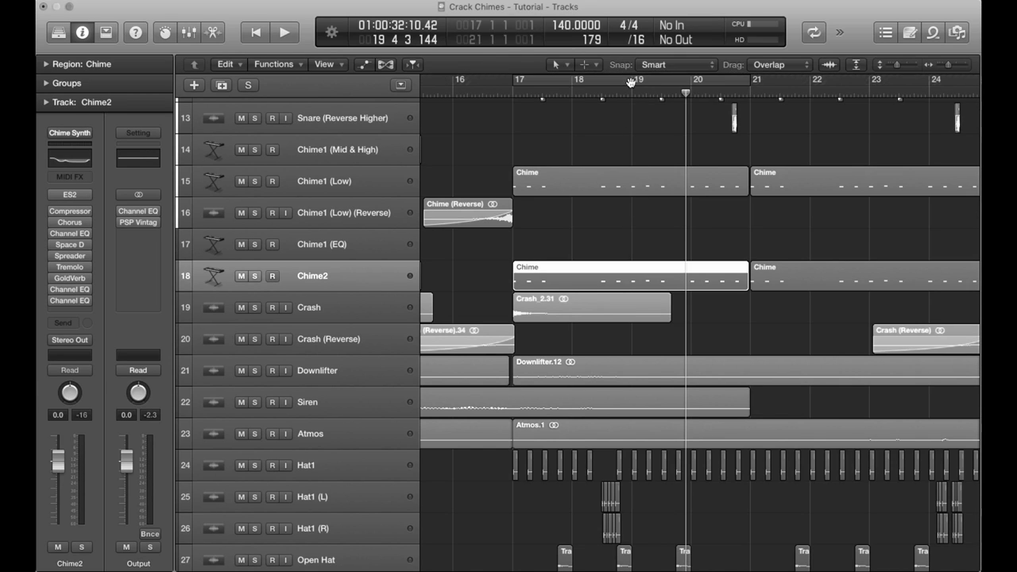
left_click(630, 135)
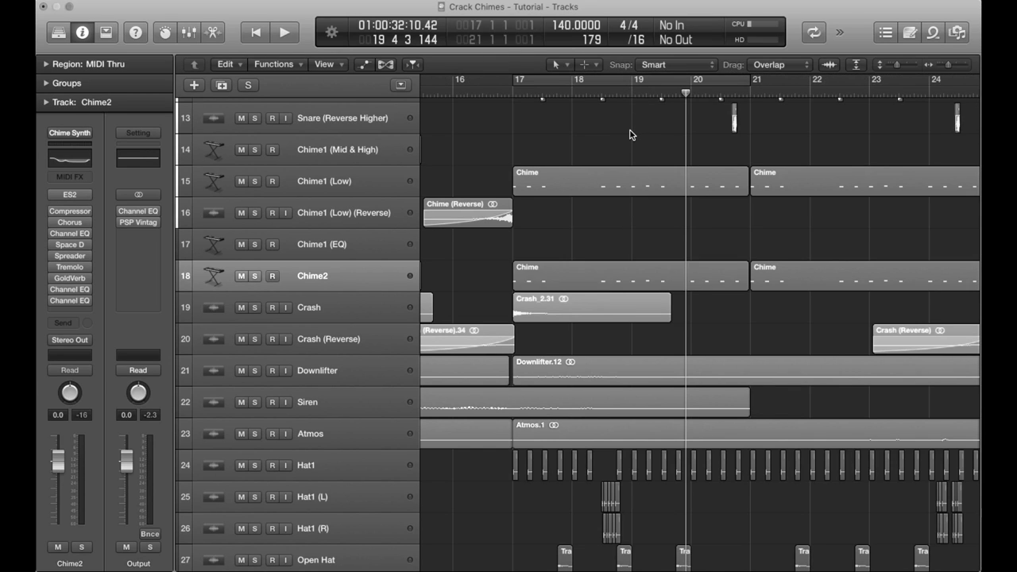
Solo Crash and Crash (Reverse), play them from just before bar 15, and select the Crash track
scroll(630, 135, "down", 1)
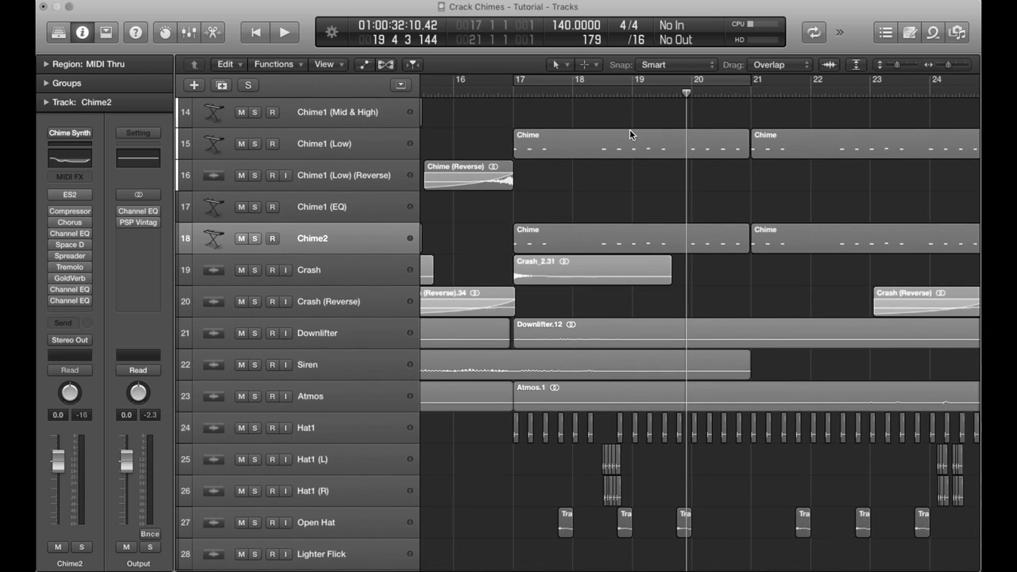
left_click(256, 270)
left_click(256, 301)
key("super+Left")
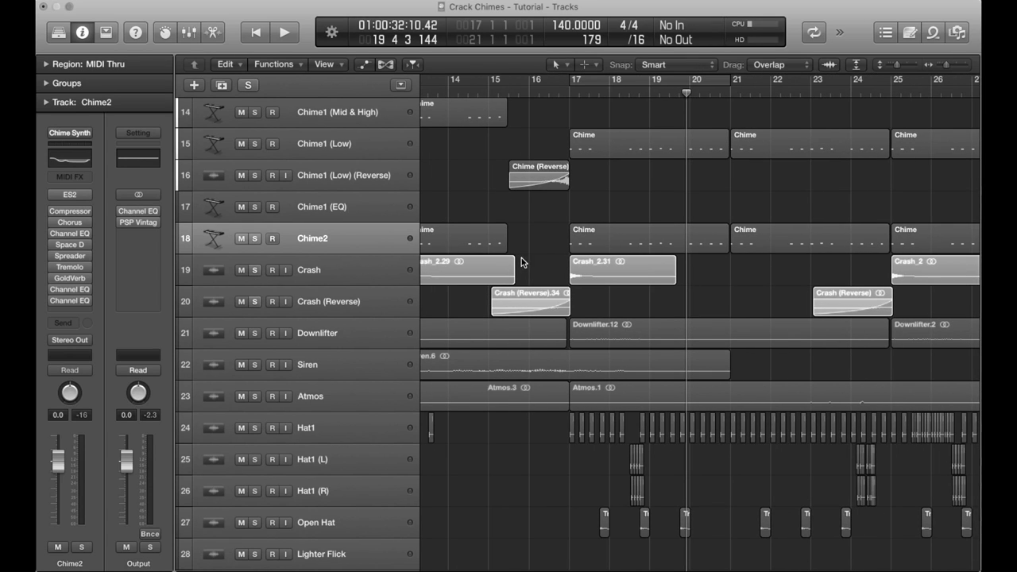
left_click(486, 92)
key("space")
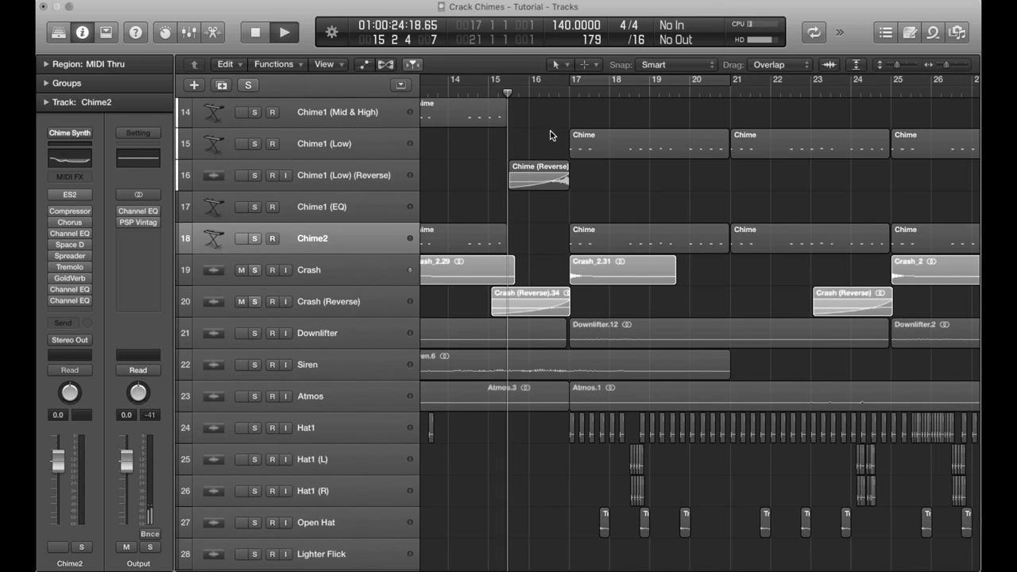
left_click(353, 270)
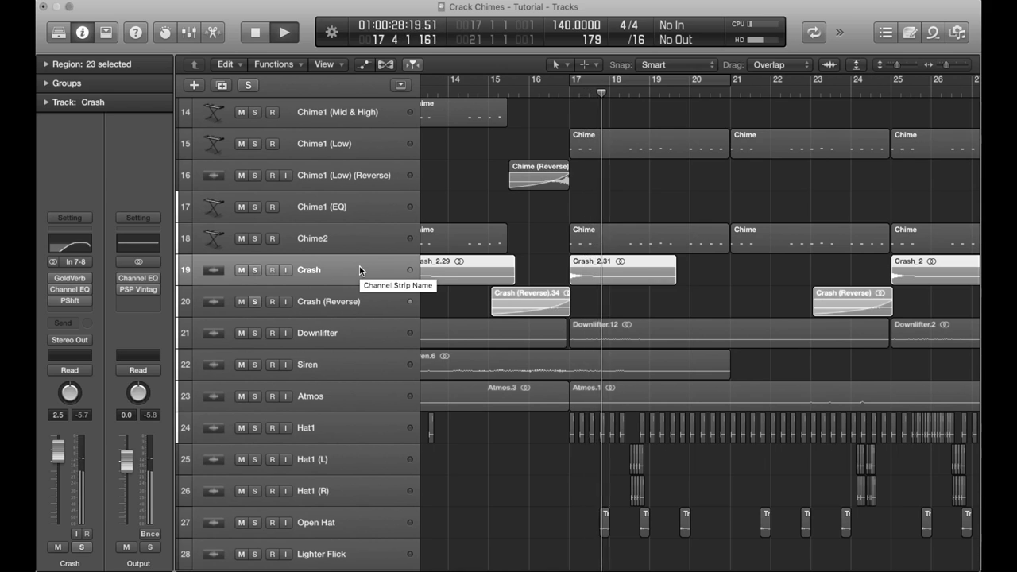
key("space")
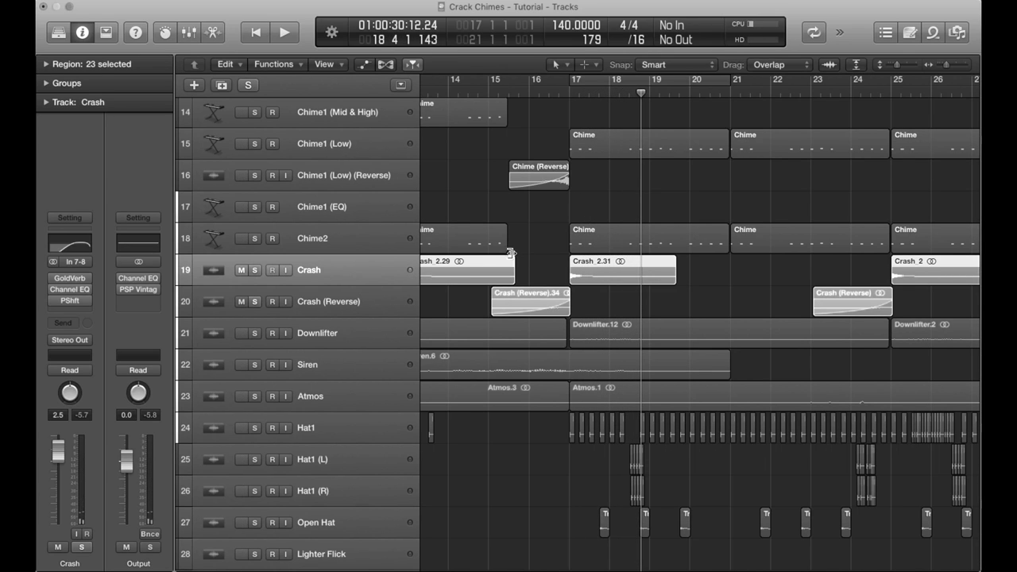
Open the Crash track's Channel EQ to examine its curve, then close it
left_click(380, 272)
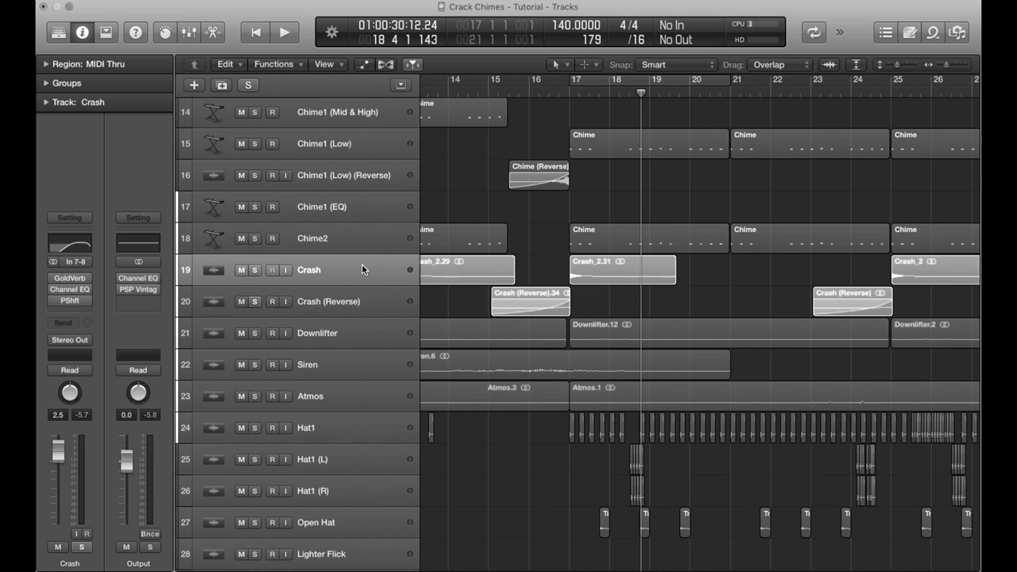
left_click(364, 265)
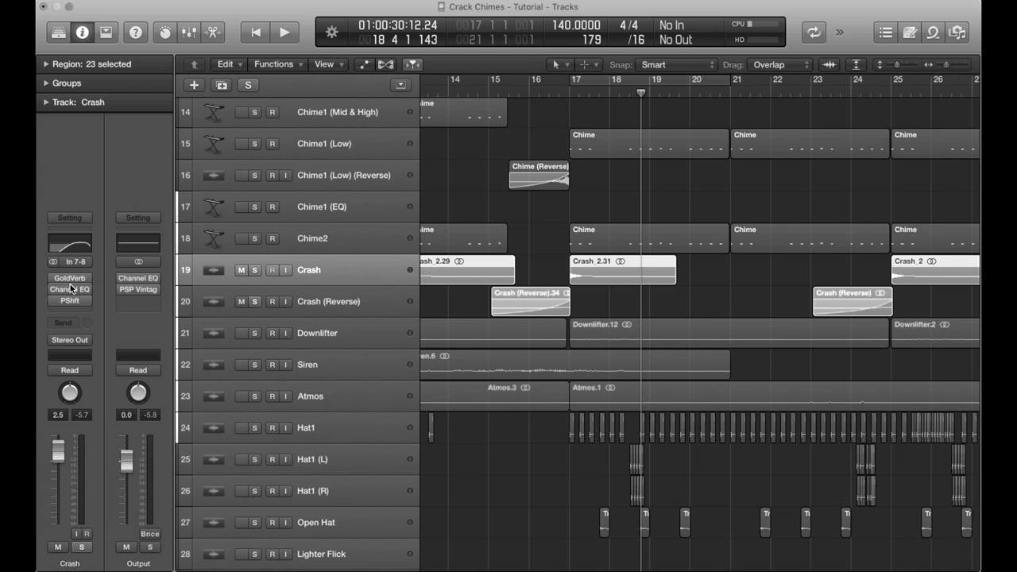
mouse_move(71, 291)
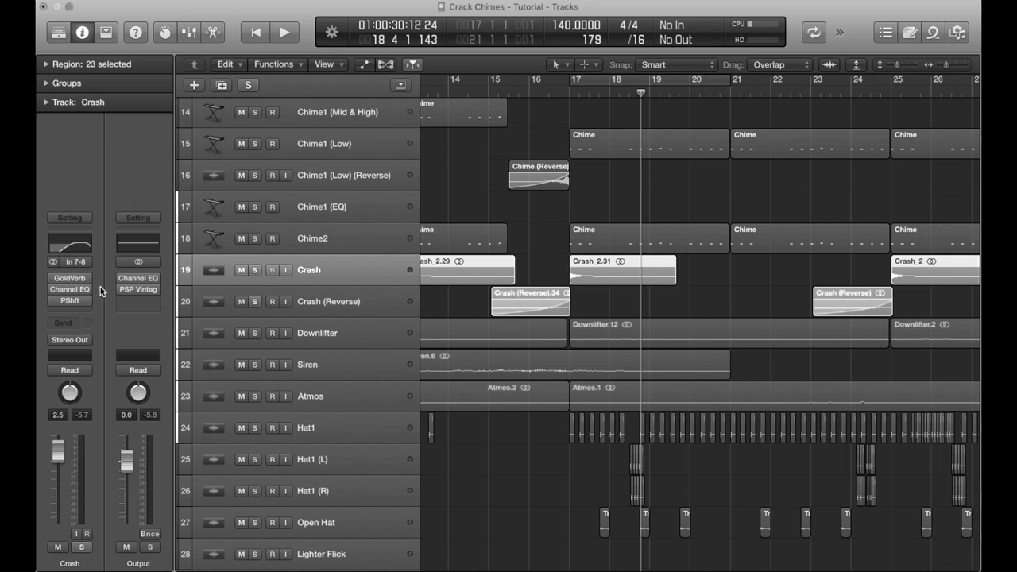
left_click(71, 291)
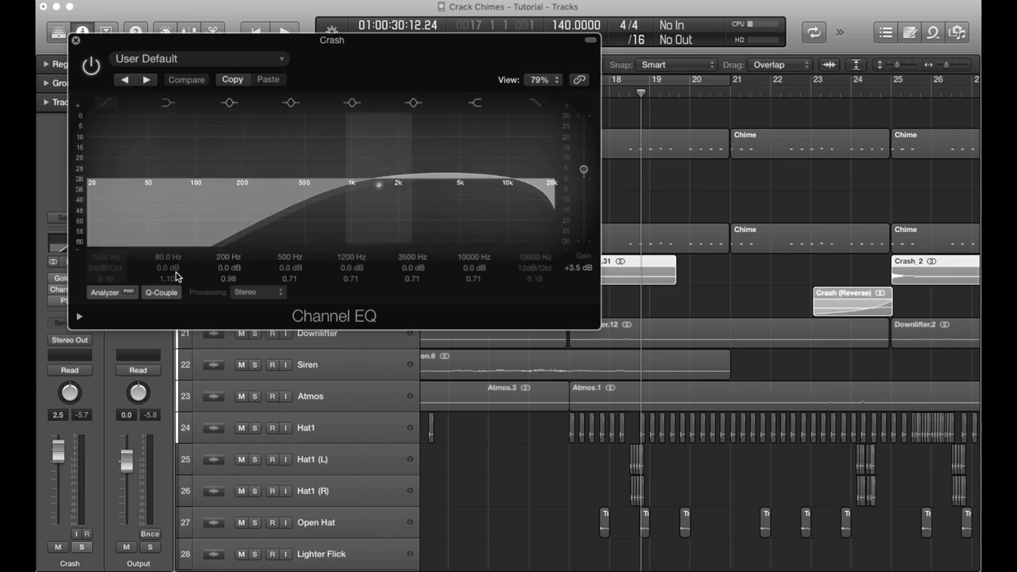
left_click(76, 42)
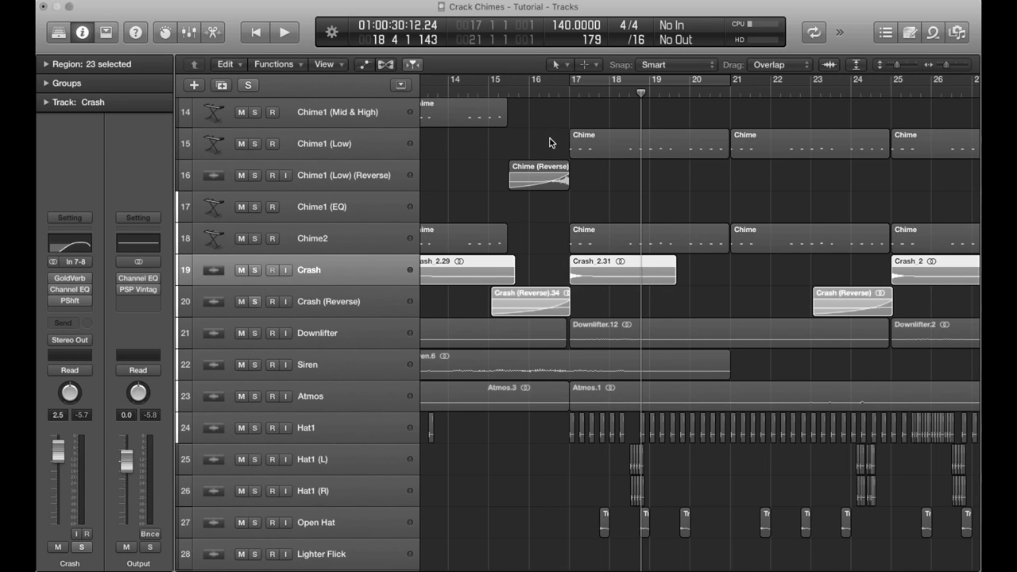
Solo the Downlifter track in place of the two crash tracks and play its Downlifter.1 region from bar 9
left_click(250, 272)
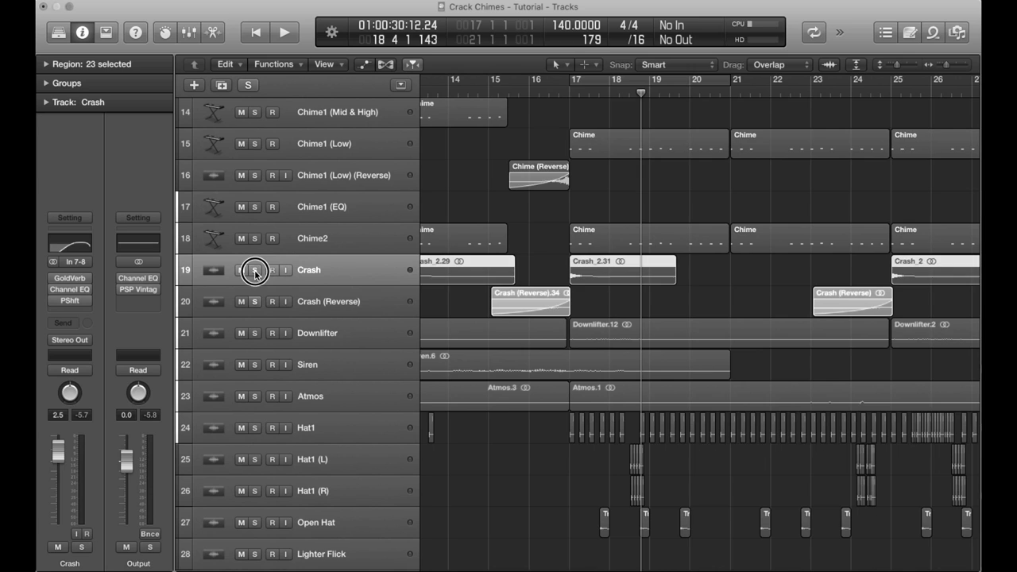
left_click(358, 328)
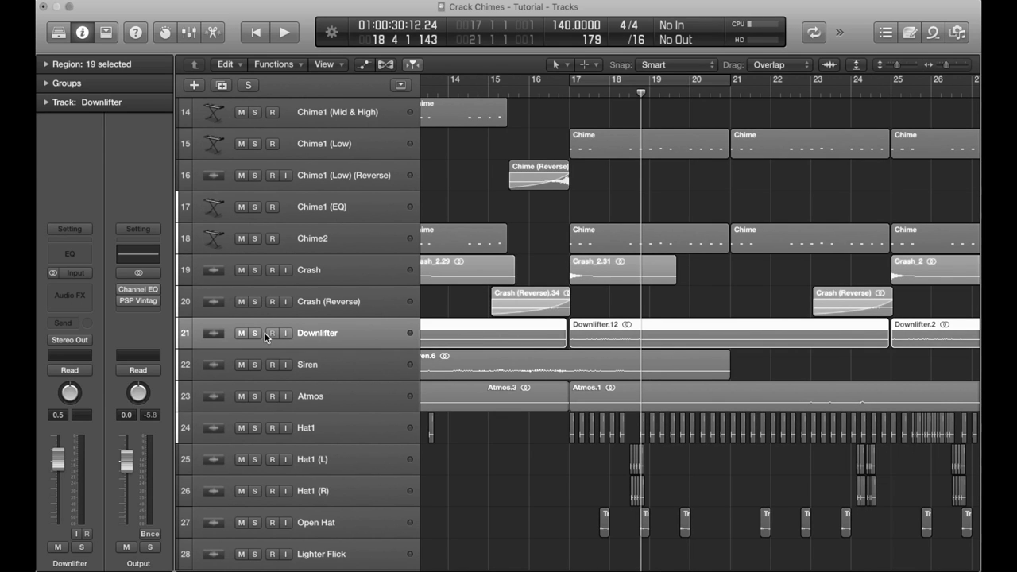
key("super+Left")
key("super+Left")
key("super+Left")
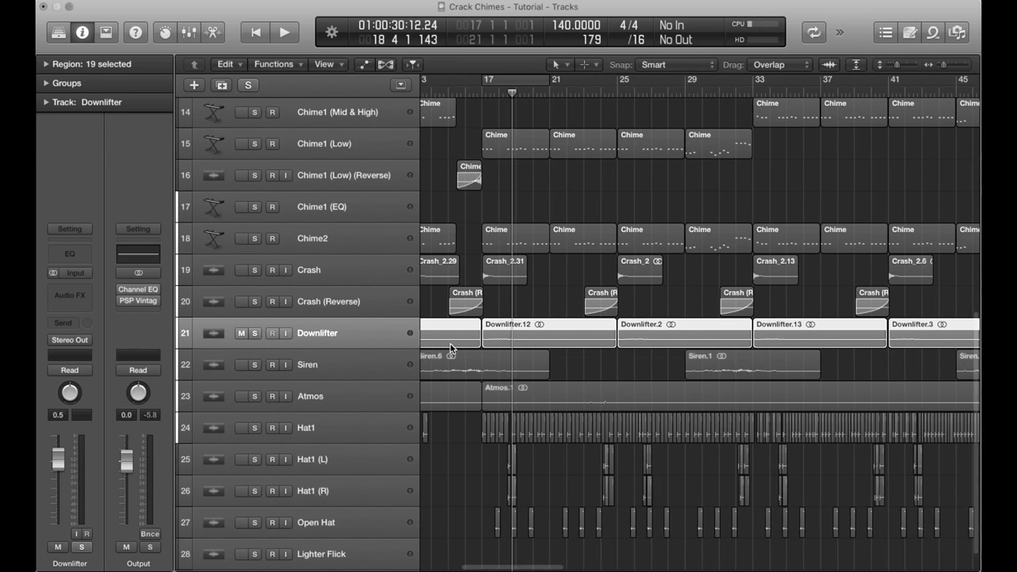
left_click(564, 90)
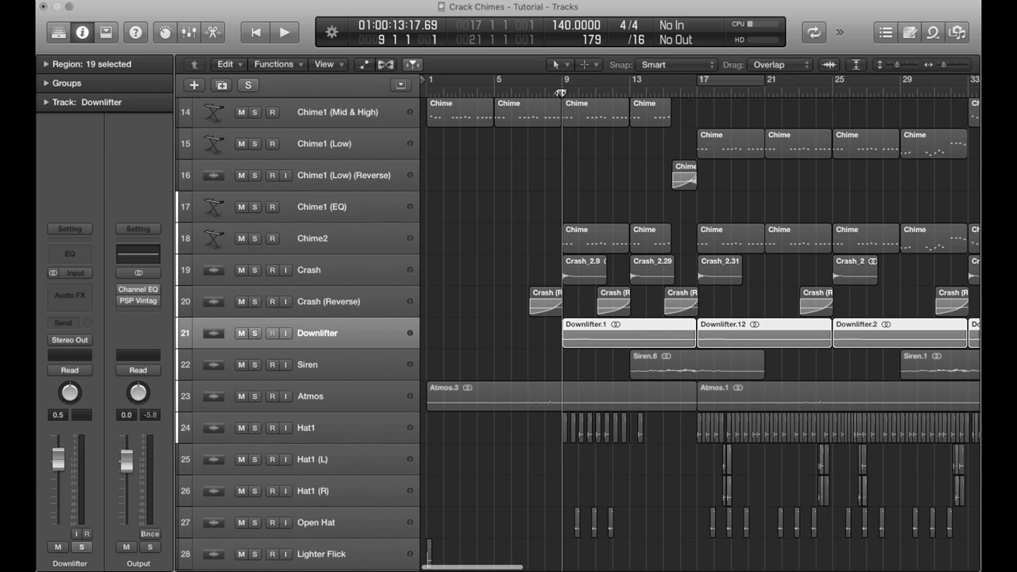
key("space")
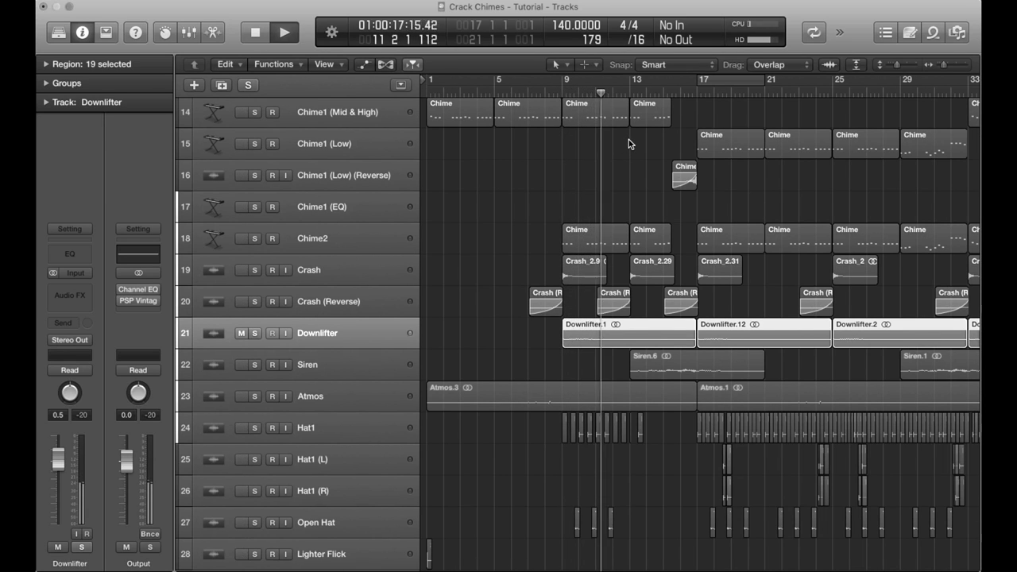
key("space")
left_click(629, 139)
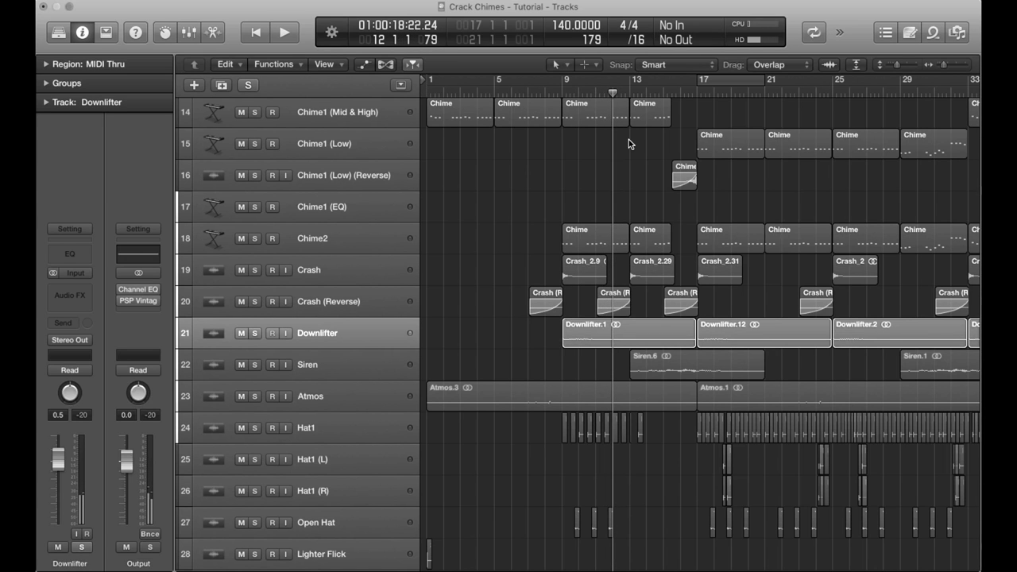
Solo the Siren track in place of Downlifter, play its Siren.6 region, and return the playhead to bar 13
scroll(628, 139, "down", 2)
scroll(629, 139, "up", 6)
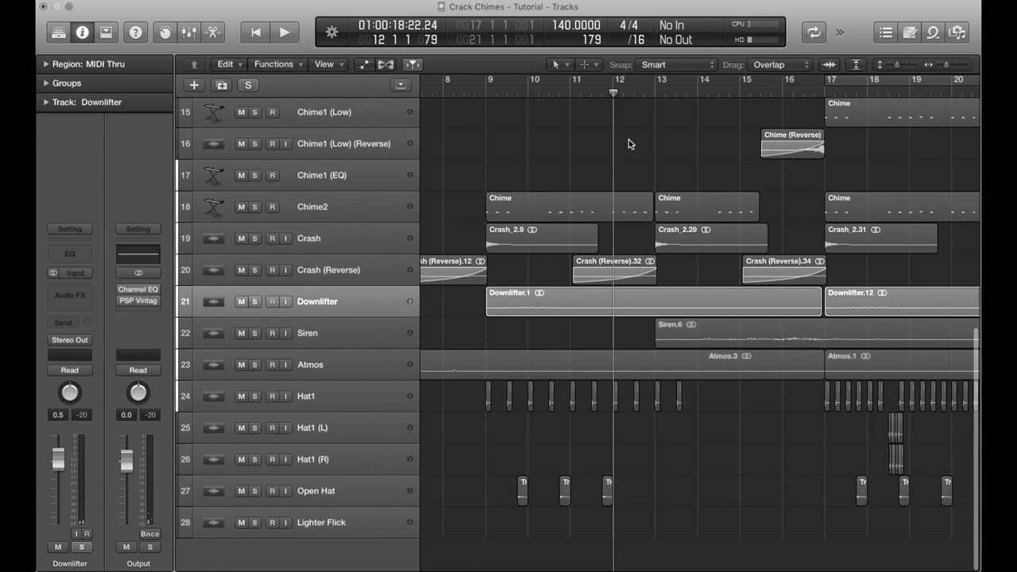
scroll(628, 140, "left", 2)
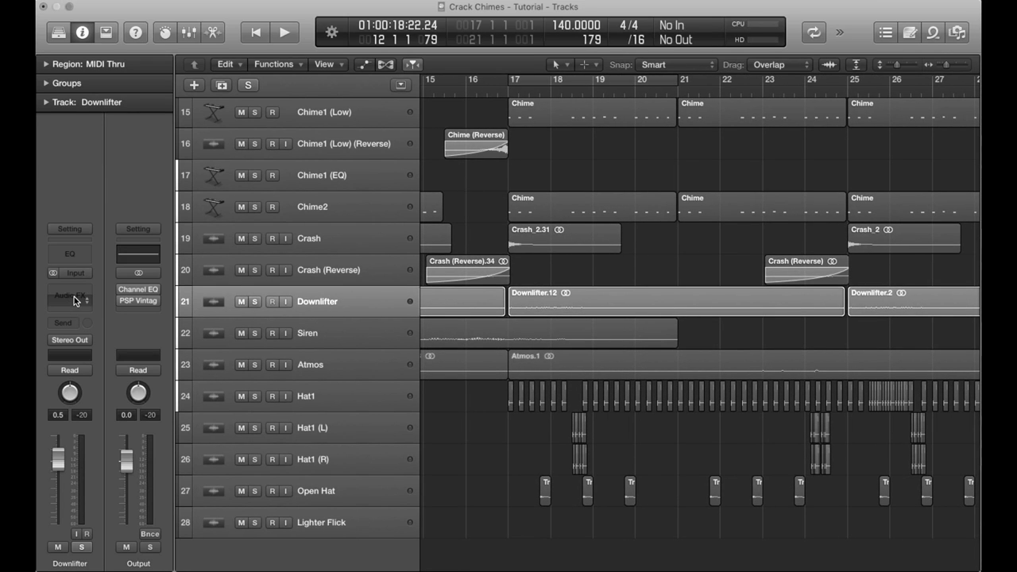
left_click(255, 302)
left_click(256, 334)
left_click(339, 335)
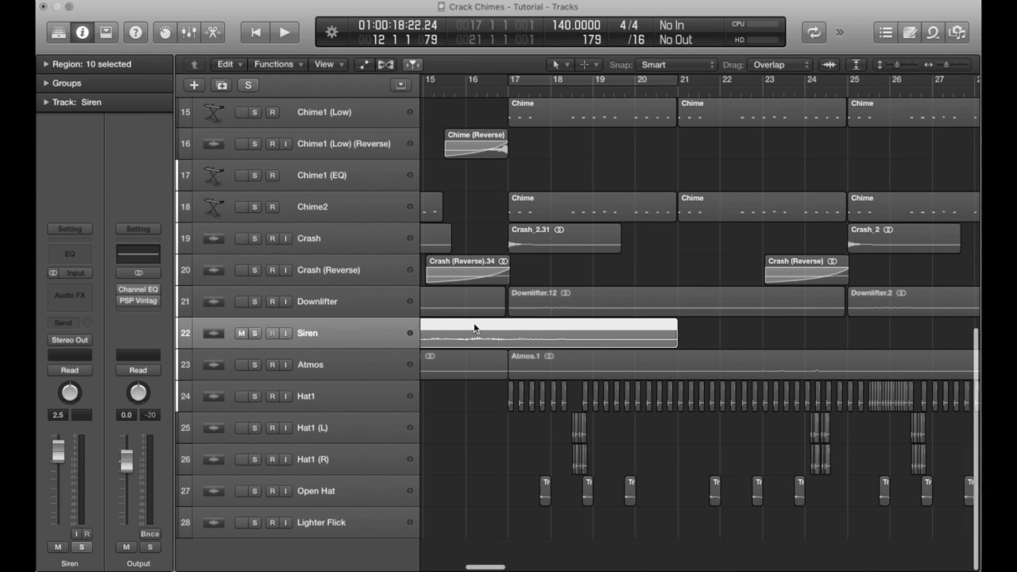
scroll(474, 328, "down", 3)
key("space")
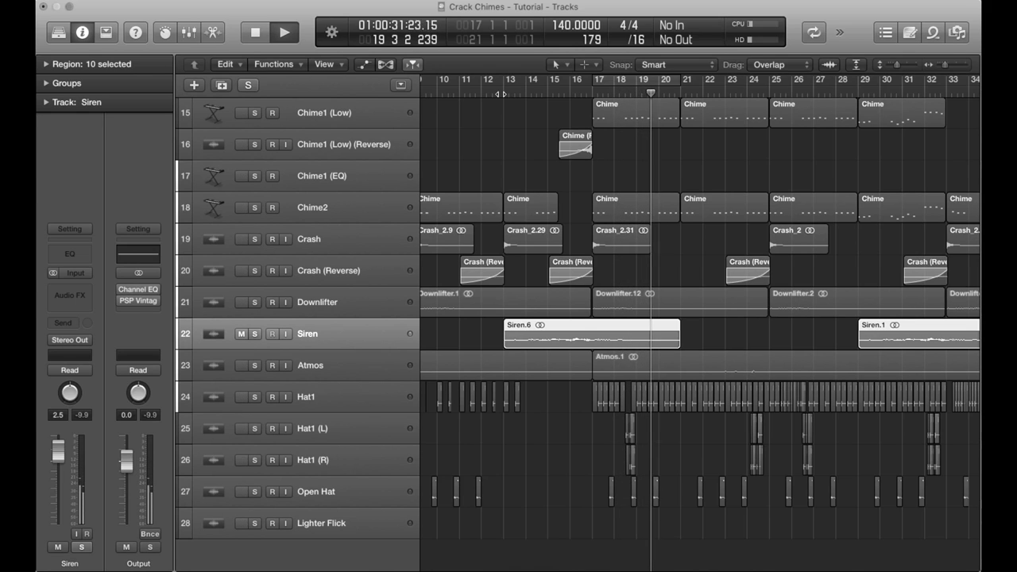
key("space")
left_click(502, 93)
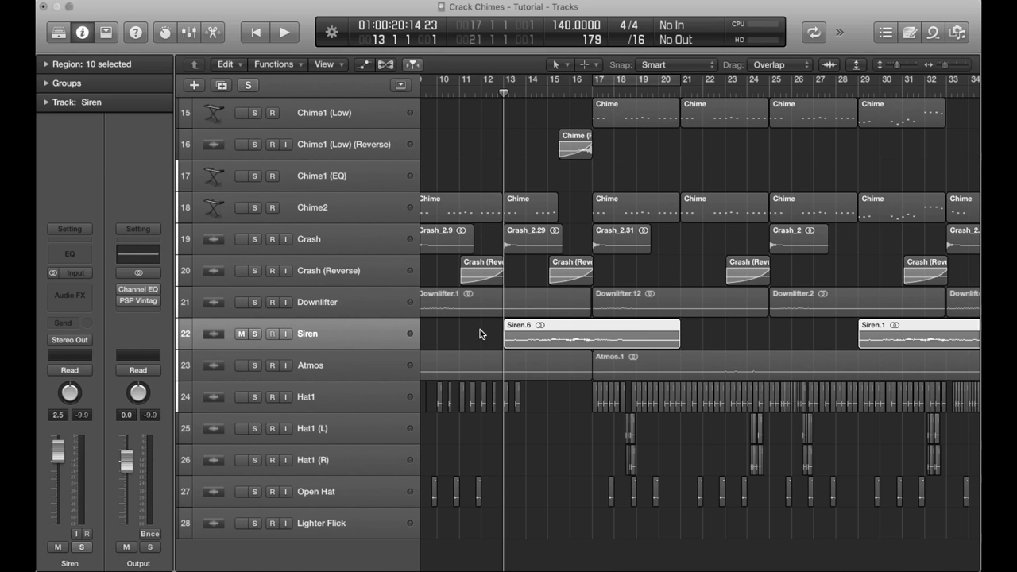
Solo the Atmos track in place of Siren, play its Atmos.3 region and clear the region selection
scroll(571, 393, "down", 1)
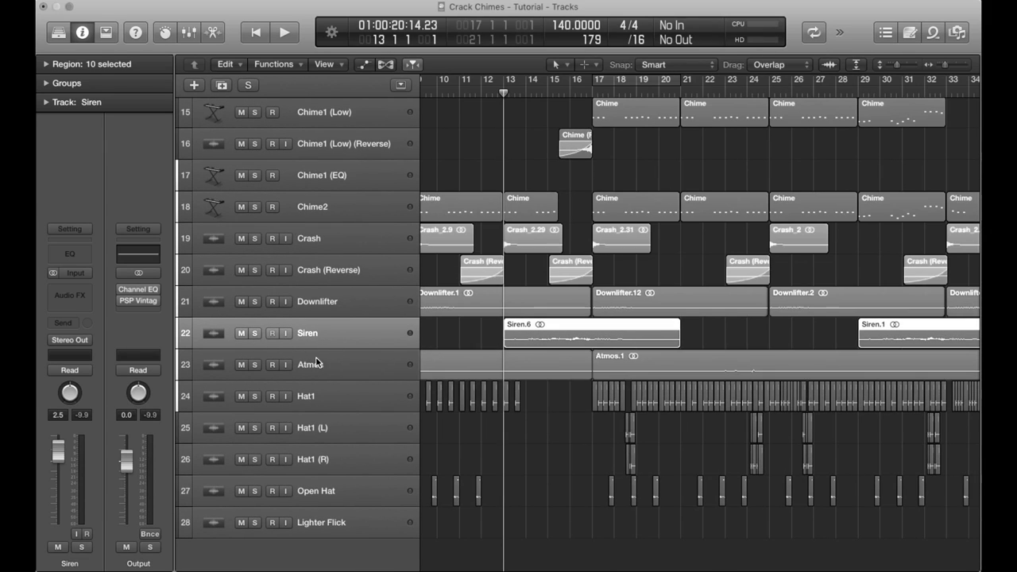
left_click(299, 365)
left_click(256, 365)
key("space")
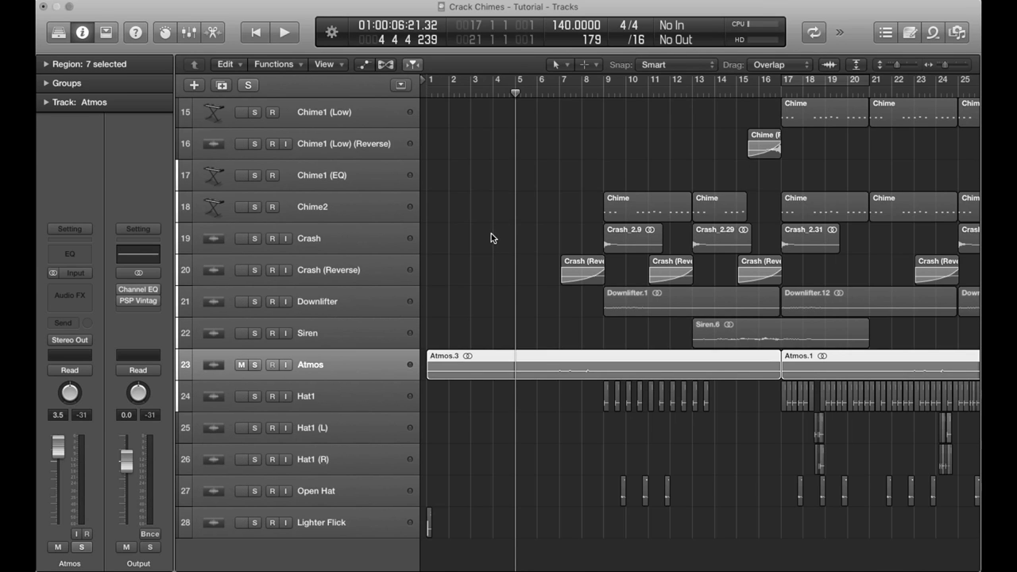
left_click(492, 233)
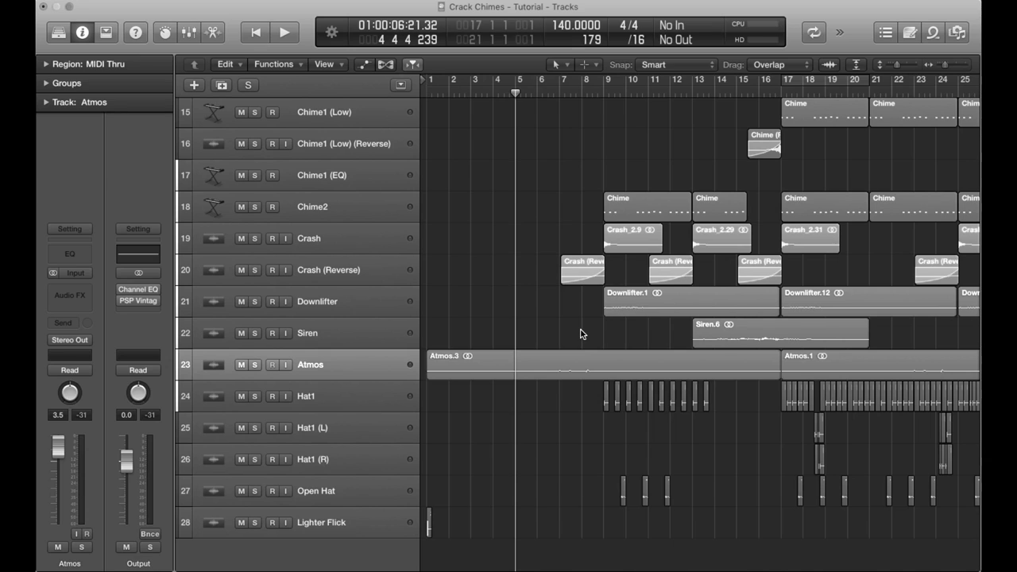
Solo the Hat1 track in place of Atmos and play its hits from bar 9
left_click(255, 396)
left_click(319, 399)
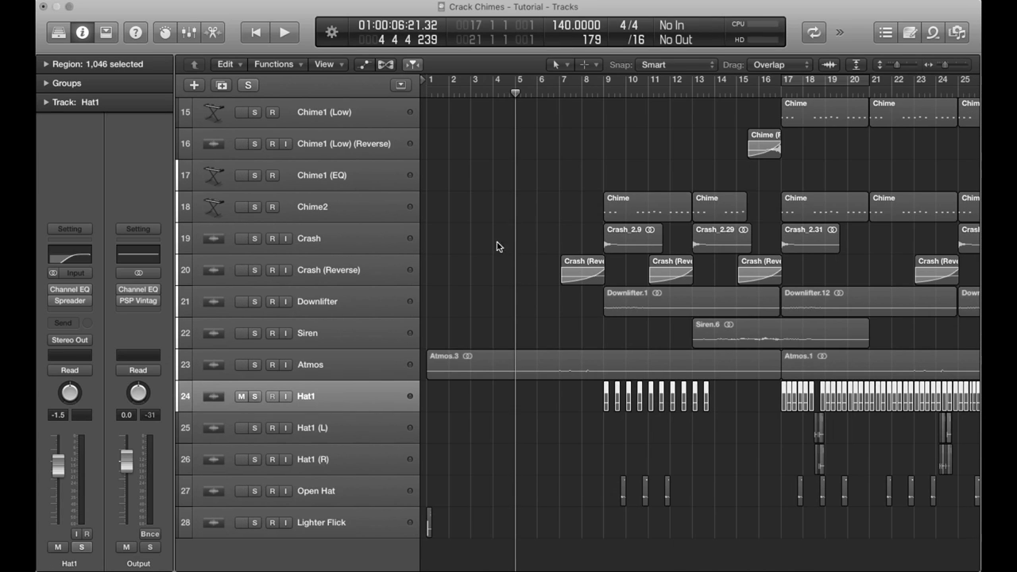
left_click(602, 91)
key("space")
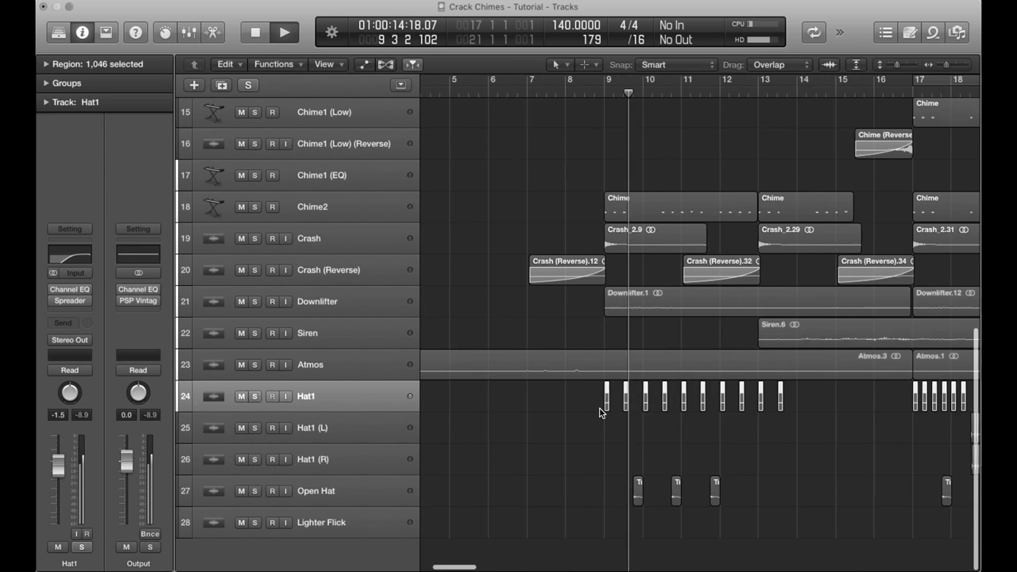
Turn on the cycle range from bar 17 to bar 21 and play the soloed Hat1 pattern within it
scroll(600, 411, "up", 3)
left_click(551, 79)
key("space")
scroll(544, 471, "up", 2)
scroll(544, 471, "up", 4)
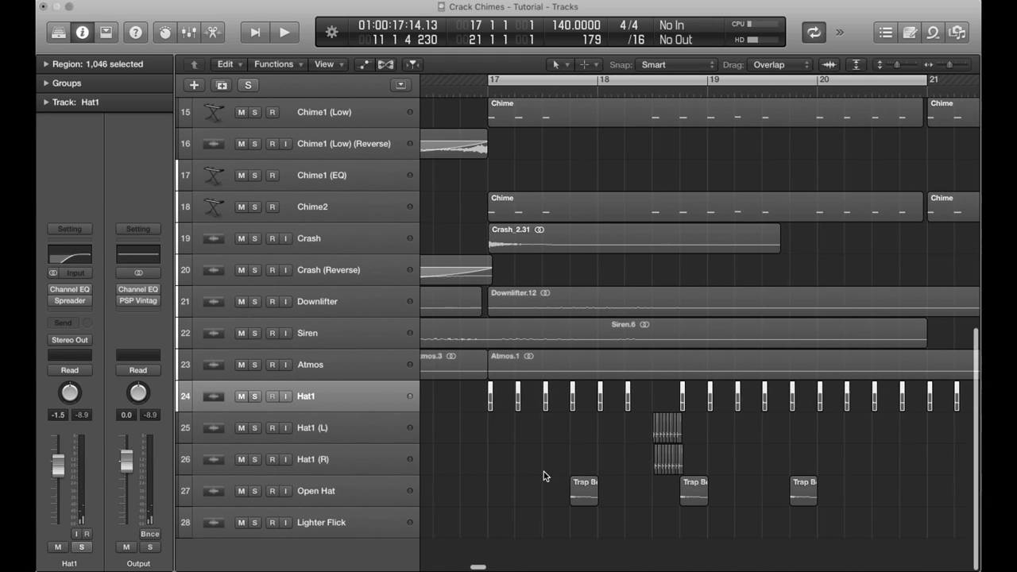
scroll(544, 475, "right", 2)
key("space")
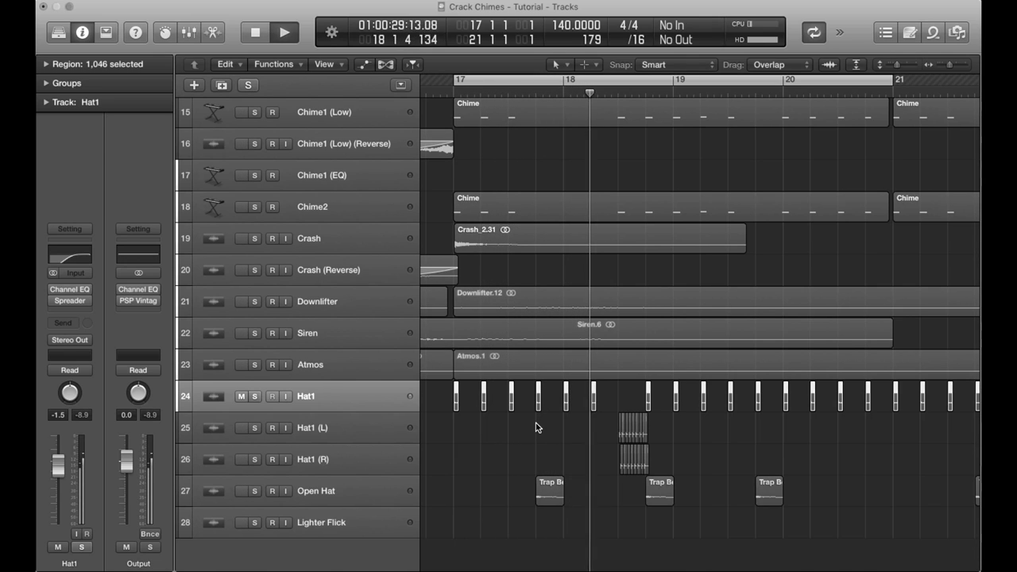
Stop playback and inspect the Spreader and Channel EQ settings on the Hat1 track
key("space")
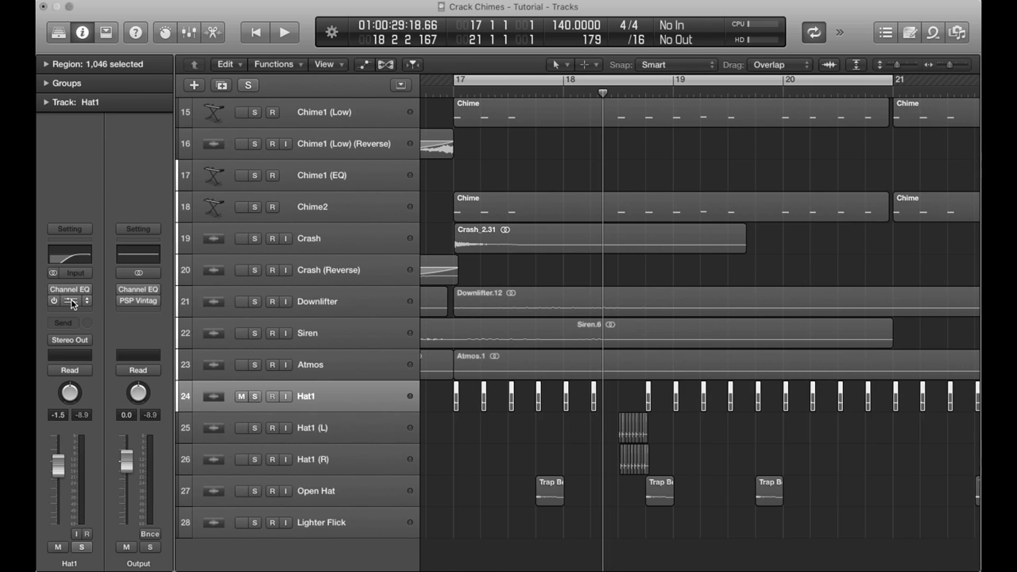
left_click(74, 302)
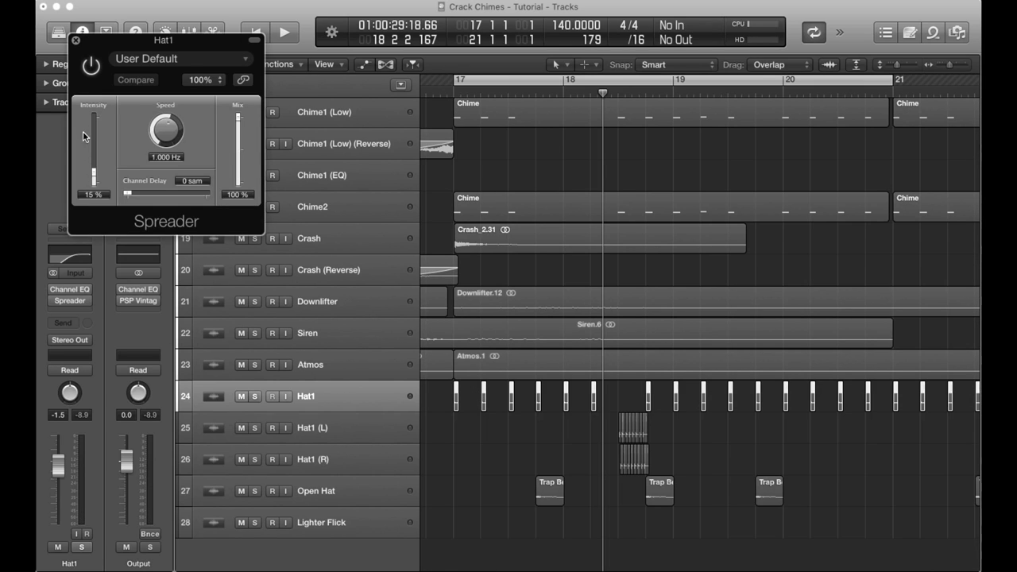
left_click(76, 40)
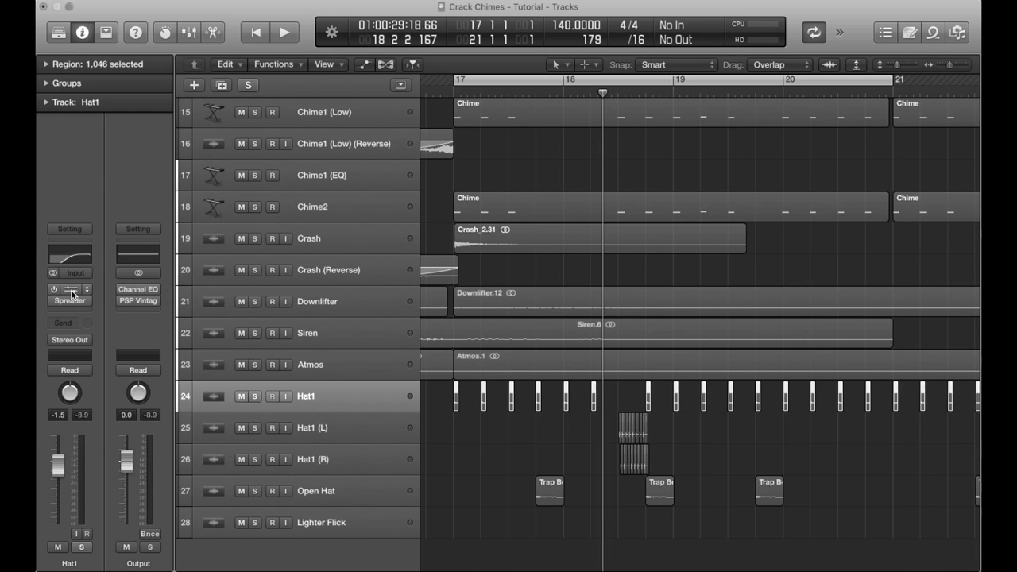
left_click(72, 292)
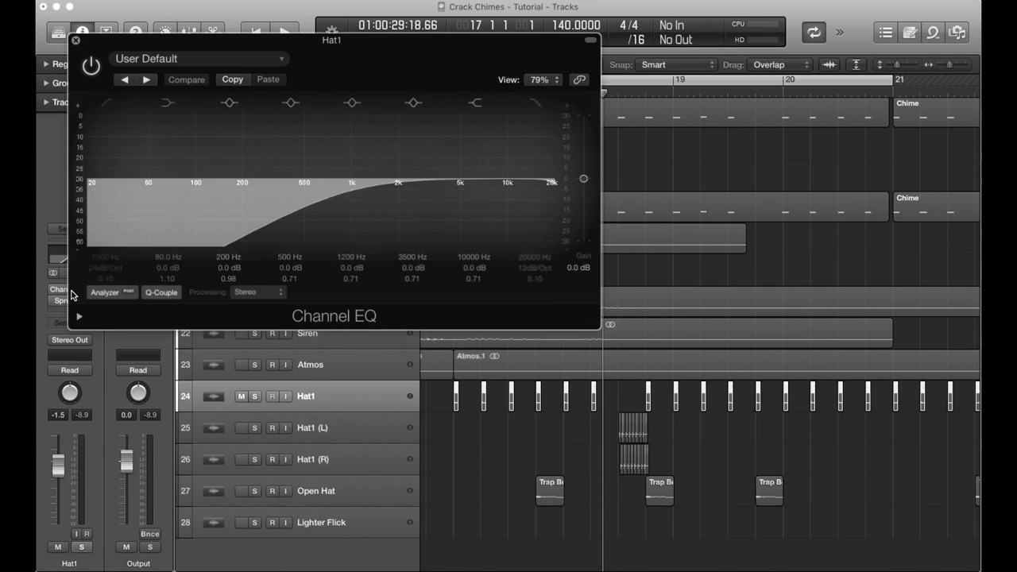
left_click(76, 40)
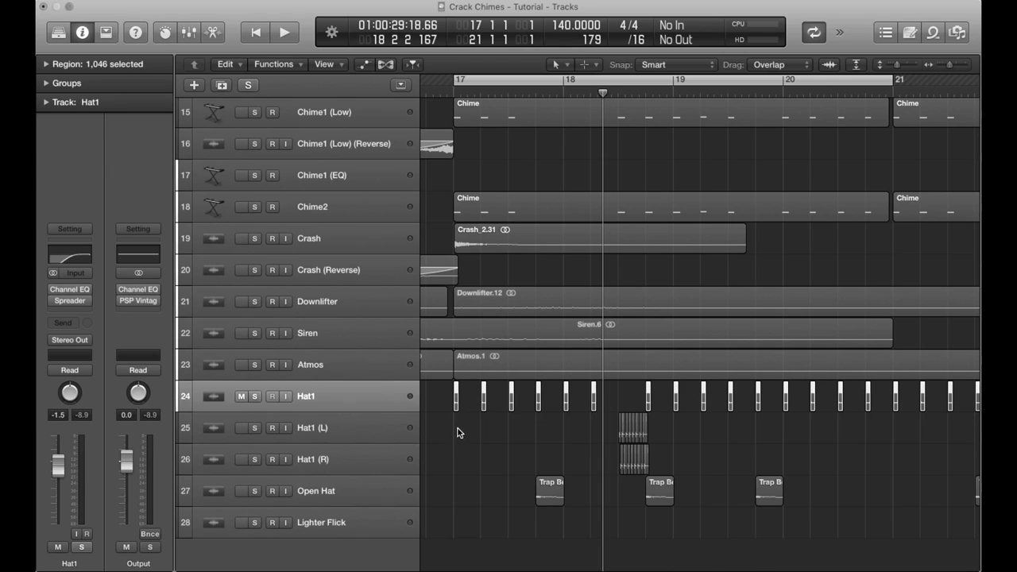
Solo the Hat1 (L) and Hat1 (R) tracks along with Hat1 and select Hat1 (L)
left_click(255, 429)
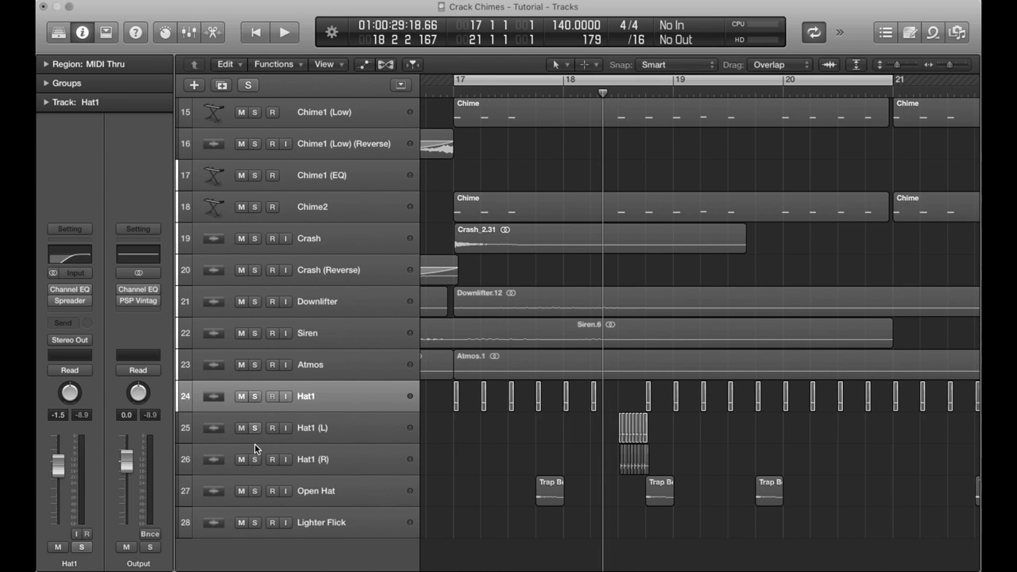
left_click(254, 458)
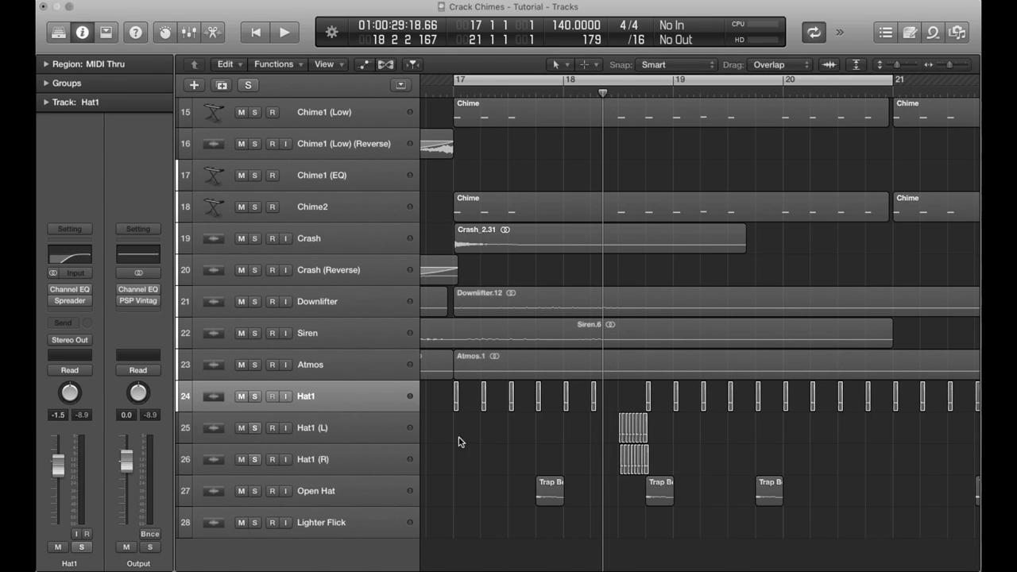
left_click(365, 426)
scroll(364, 245, "up", 8)
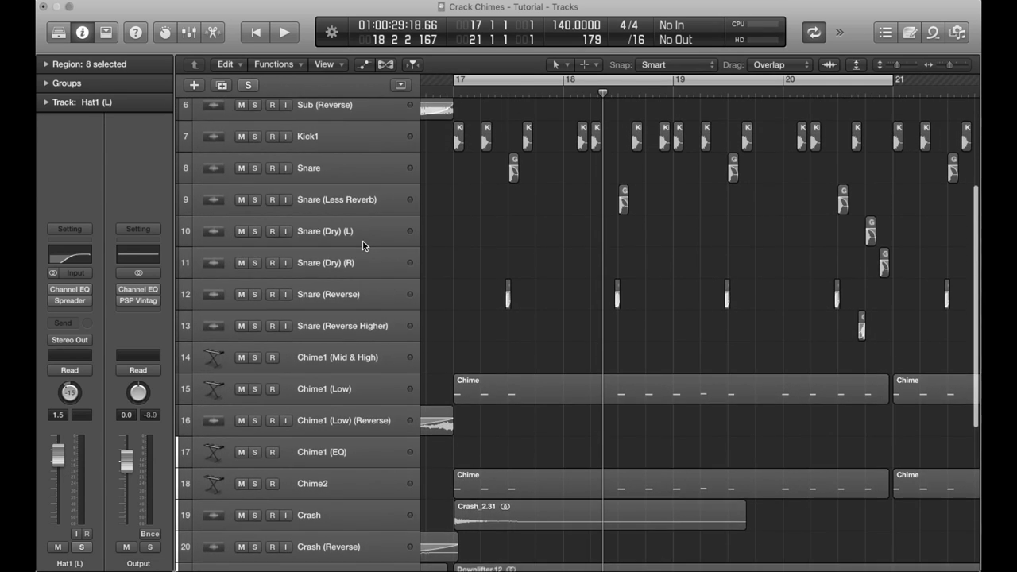
scroll(363, 246, "down", 8)
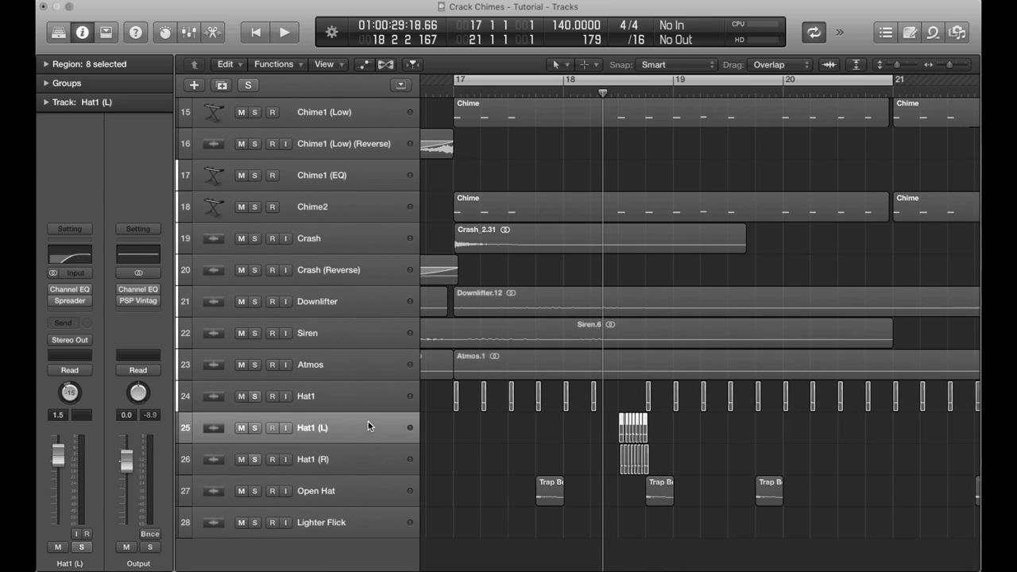
Compare the panning of Hat1 (R) and Hat1 (L), and play the soloed hats within the cycle range
left_click(369, 461)
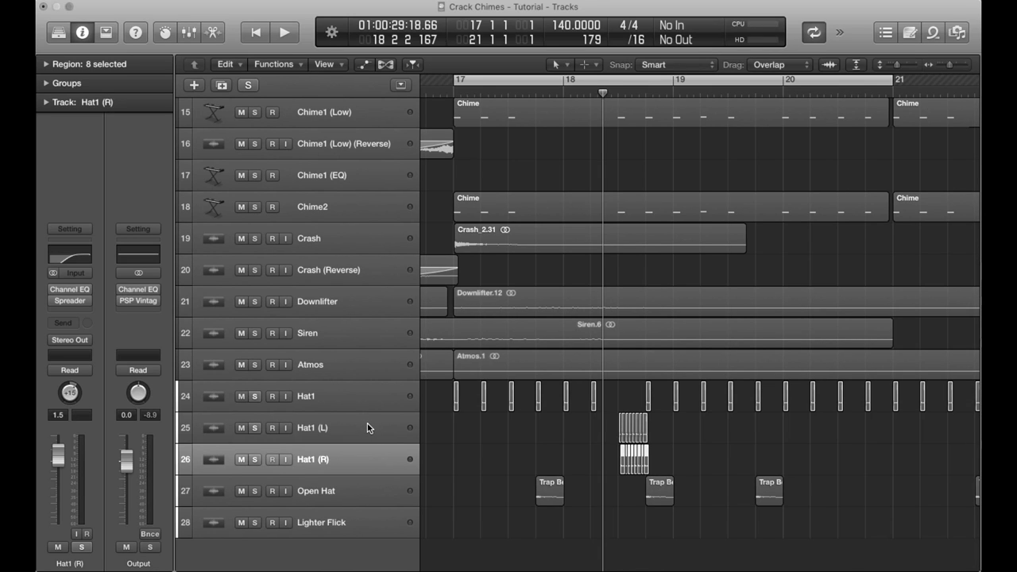
left_click(368, 425)
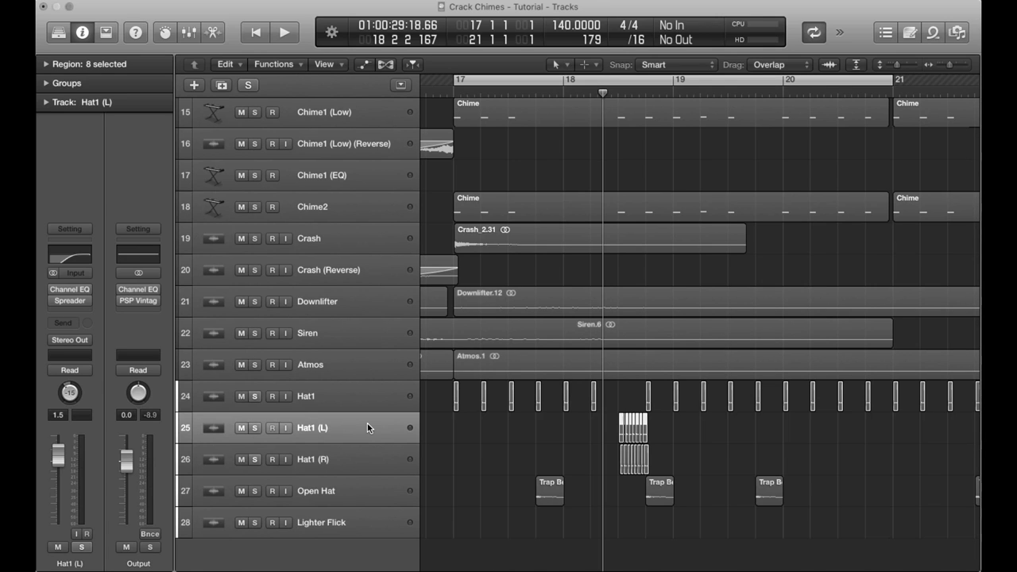
key("space")
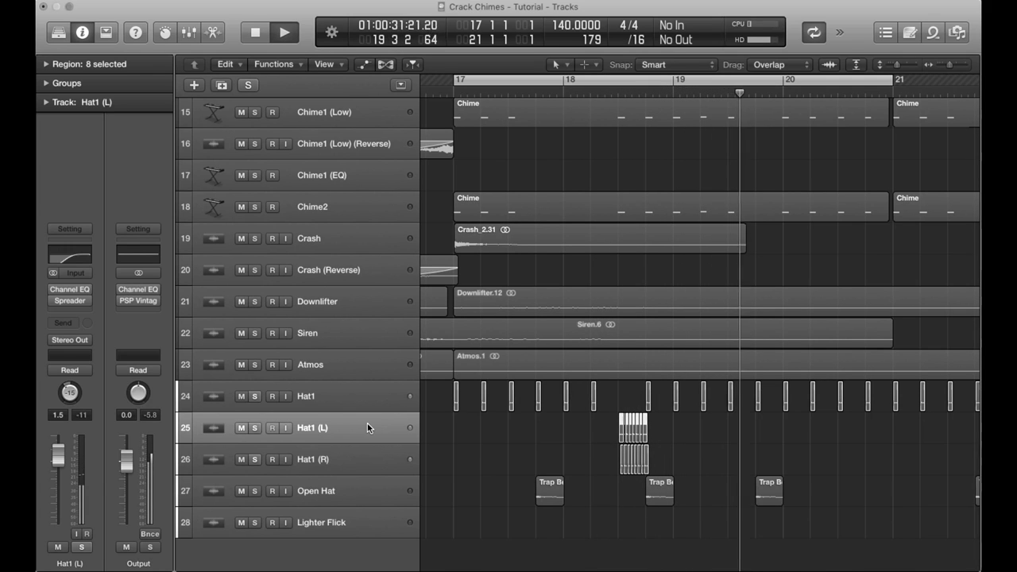
key("space")
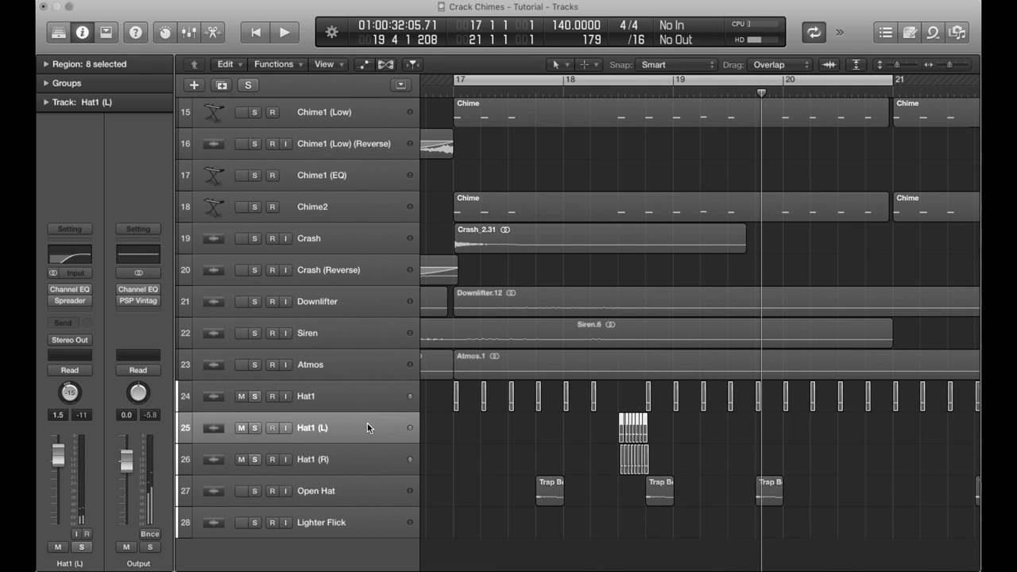
Add Open Hat and Lighter Flick to the soloed tracks and examine the Open Hat region at 17.4 up close
left_click(326, 496)
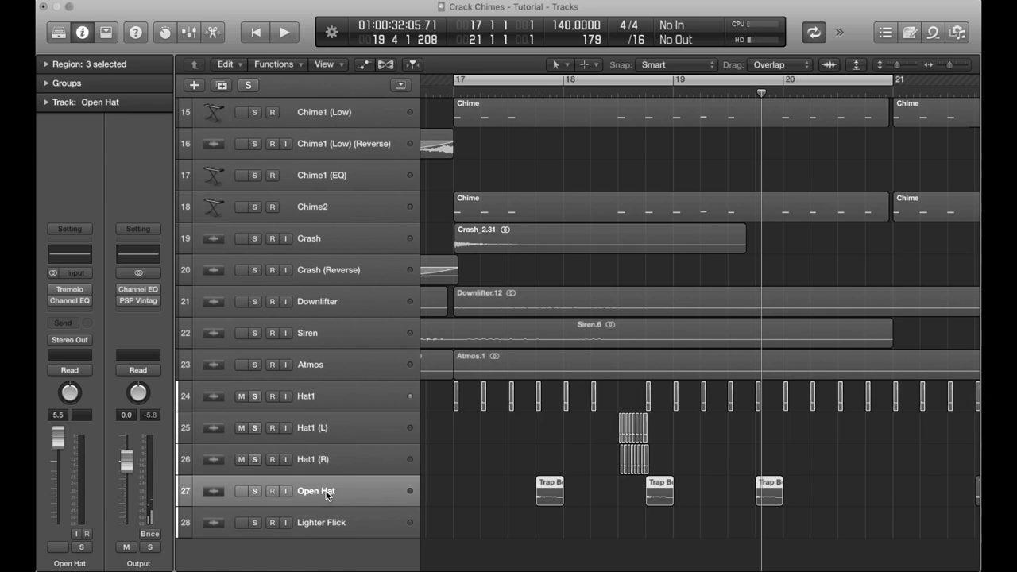
left_click(255, 492)
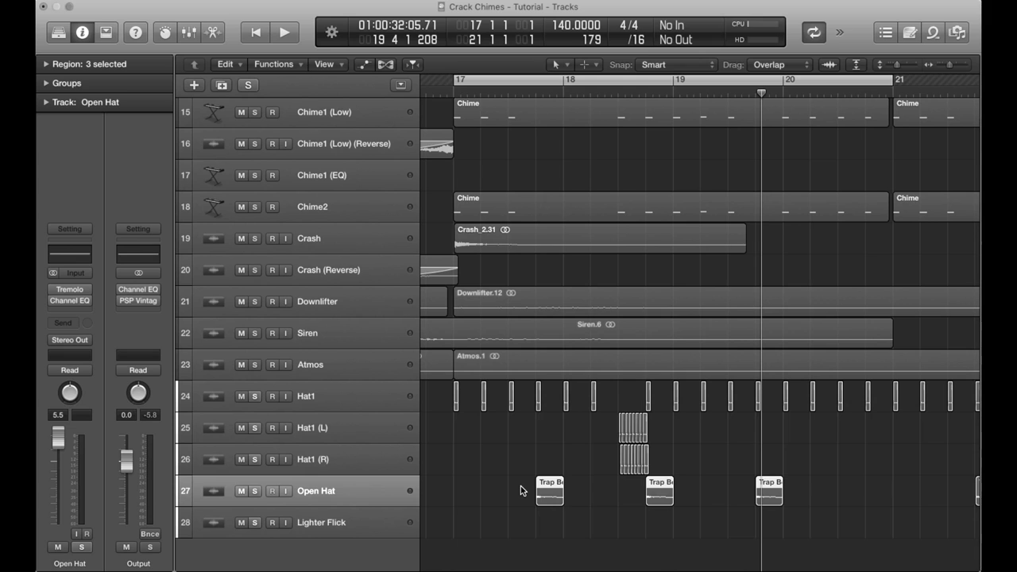
scroll(525, 491, "up", 10)
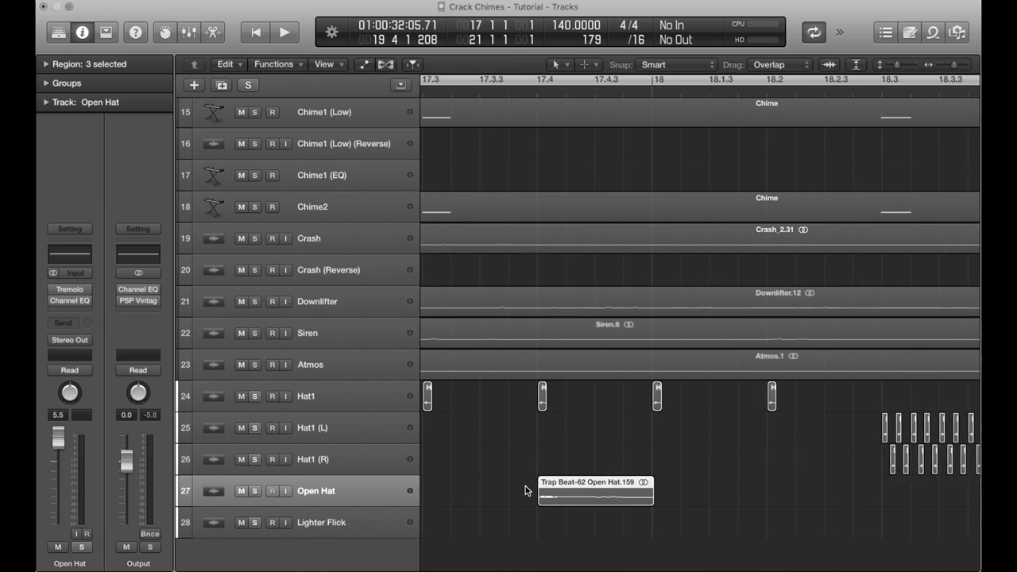
scroll(525, 490, "up", 3)
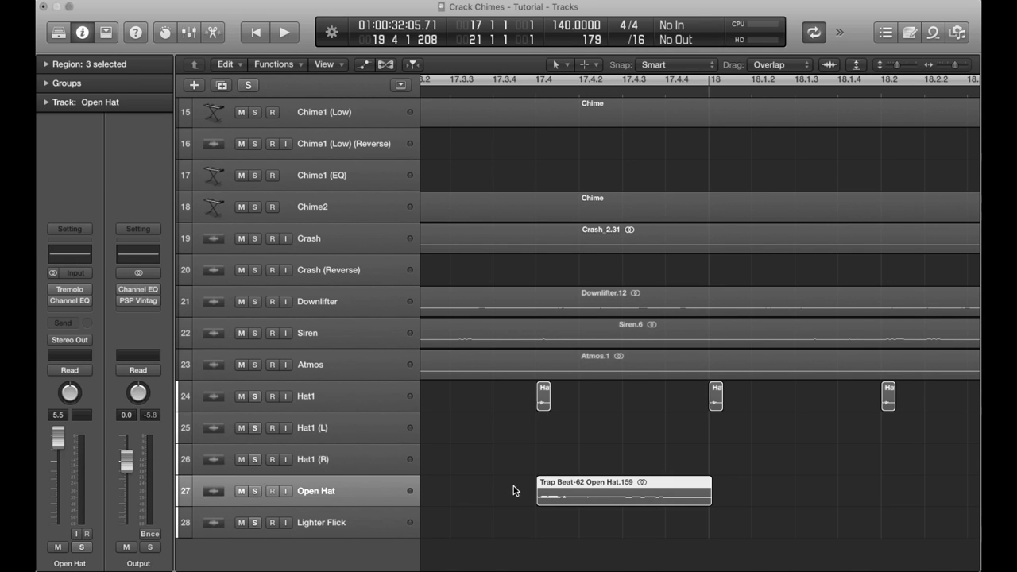
scroll(513, 491, "down", 3)
scroll(514, 490, "down", 3)
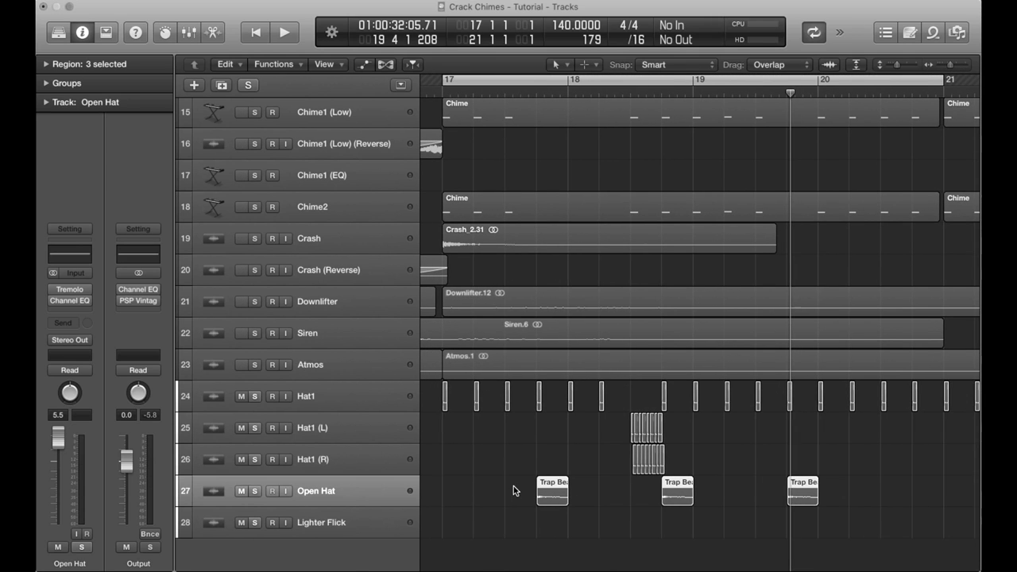
Play the soloed hat tracks together with Open Hat through the cycle range, stopping in bar 20
key("space")
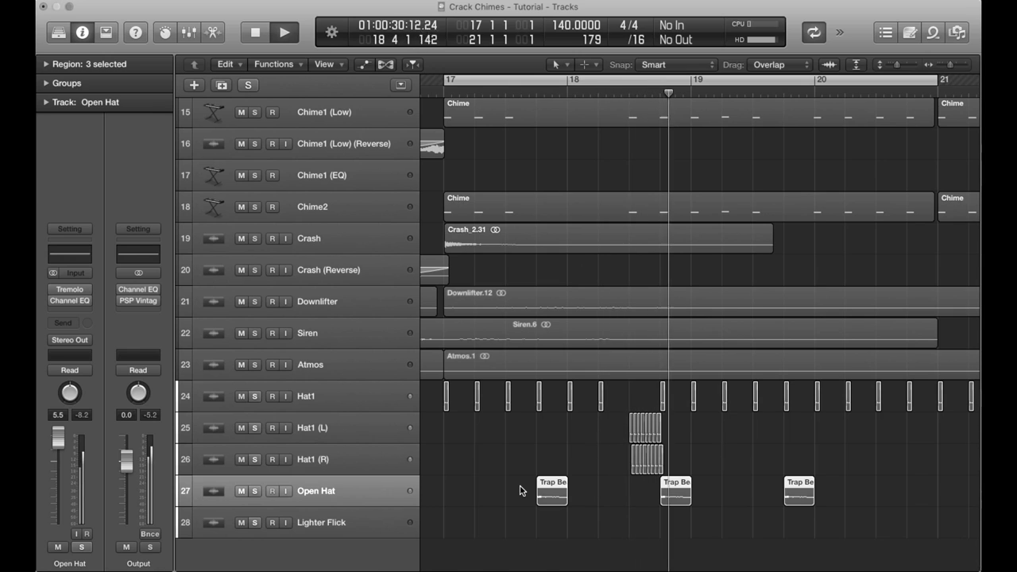
scroll(520, 490, "down", 1)
scroll(521, 490, "down", 2)
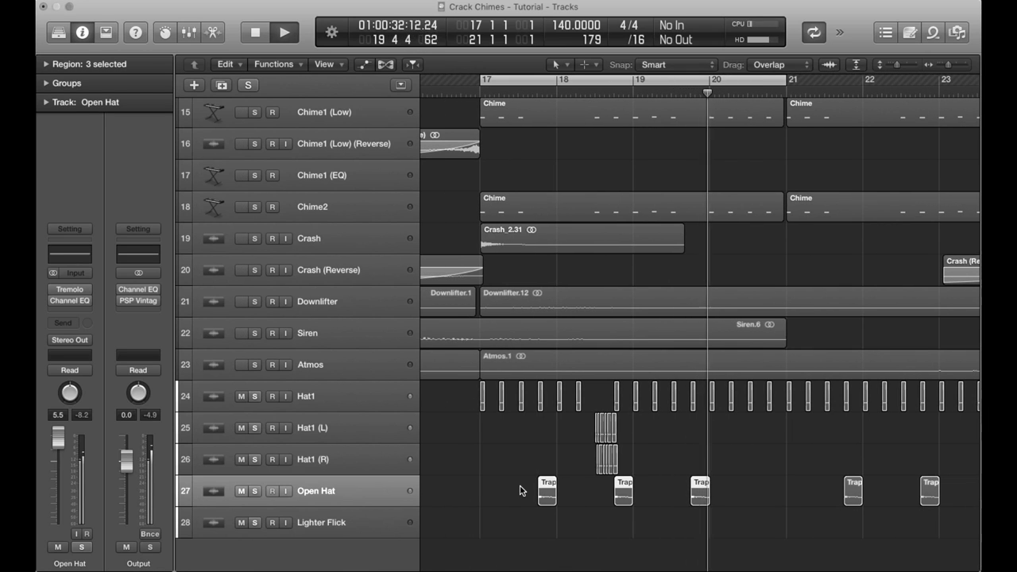
key("space")
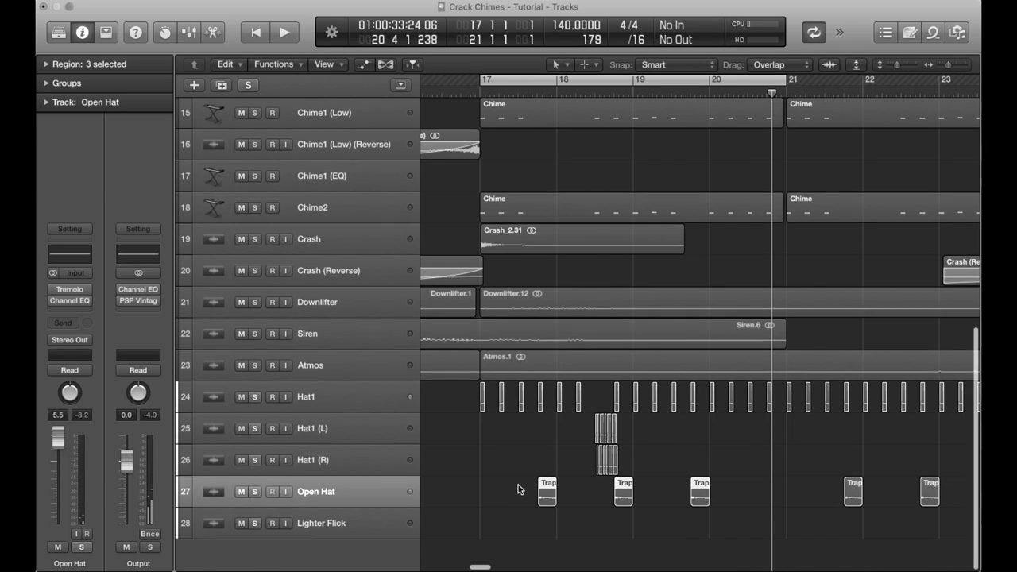
Add Kick1 and all the snare tracks to the soloed hats and start playing the cycle range
scroll(518, 488, "up", 6)
scroll(518, 484, "up", 6)
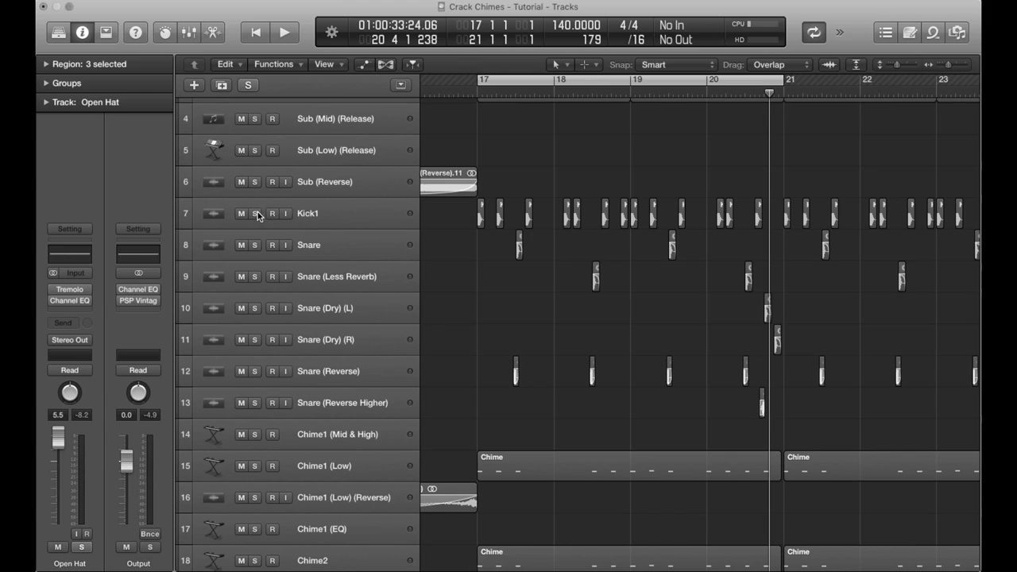
left_click(255, 213)
left_click(255, 245)
left_click_drag(254, 253, 254, 402)
key("space")
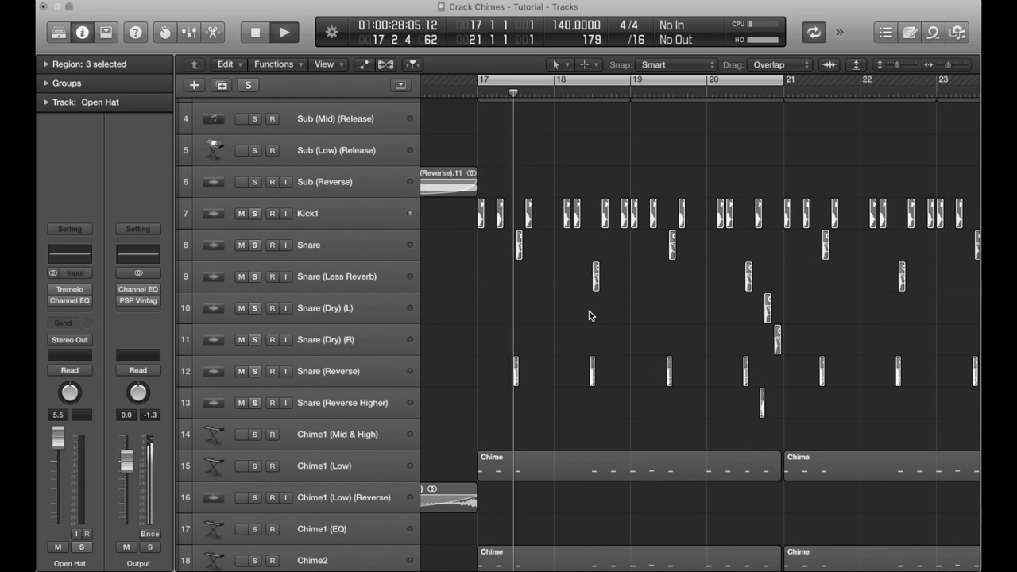
Reduce the track height to view the soloed drums and hats together, clear the region selection and stop playback
scroll(589, 316, "down", 10)
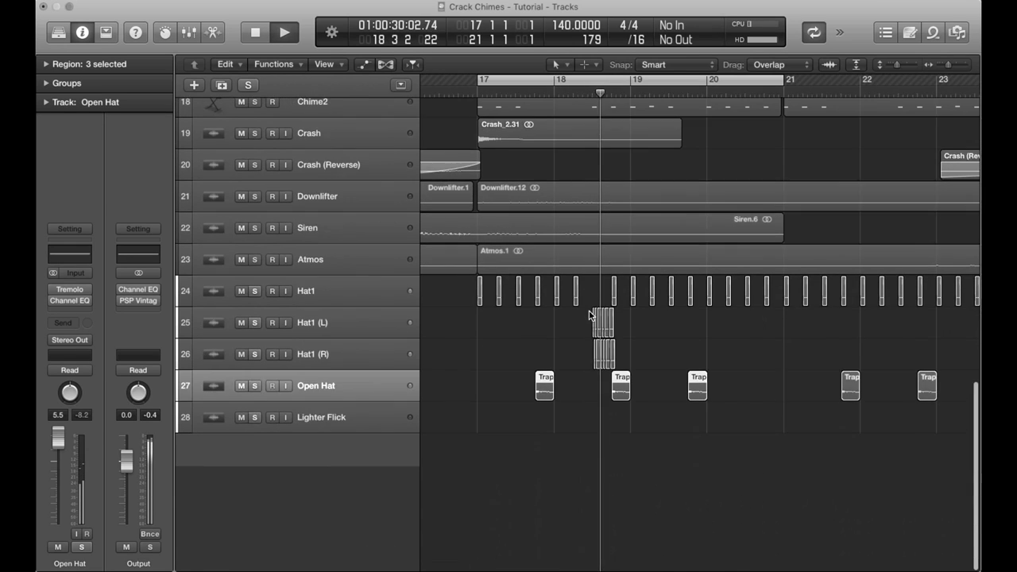
left_click(887, 66)
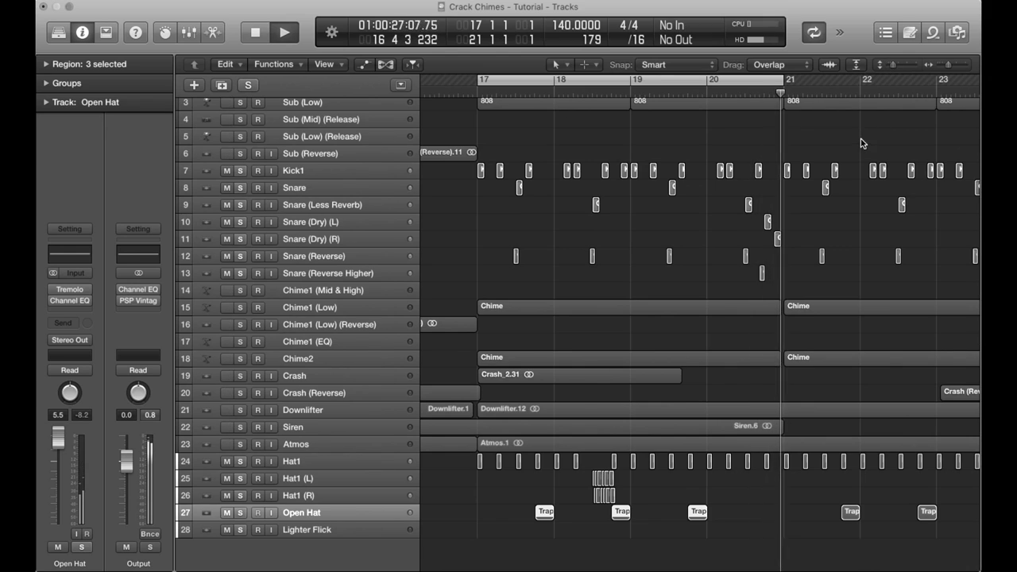
left_click(858, 130)
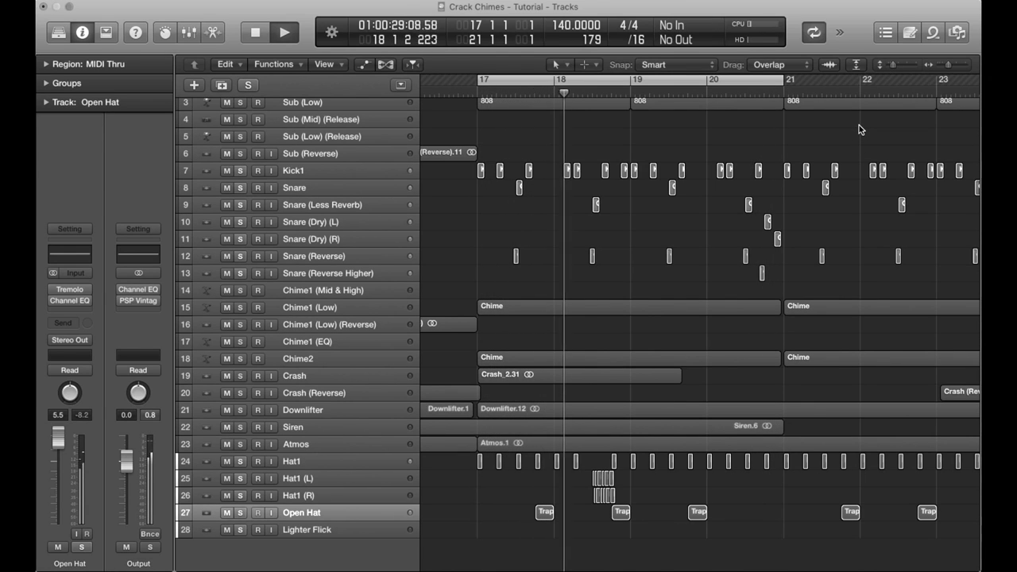
key("space")
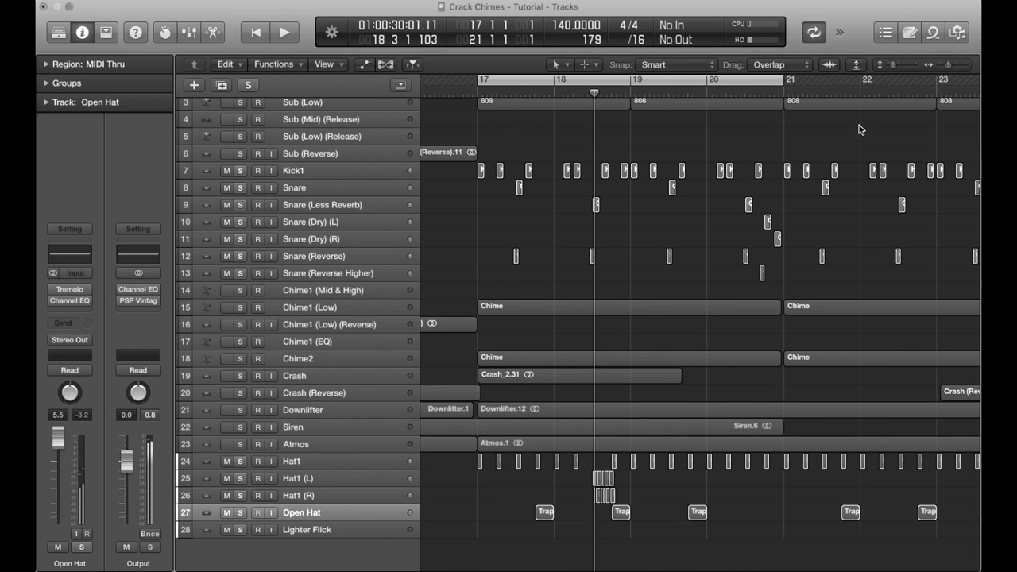
Turn off the cycle range and leave only Lighter Flick soloed, zoomed to its region with the playhead at the project start
left_click(752, 81)
scroll(568, 524, "left", 15)
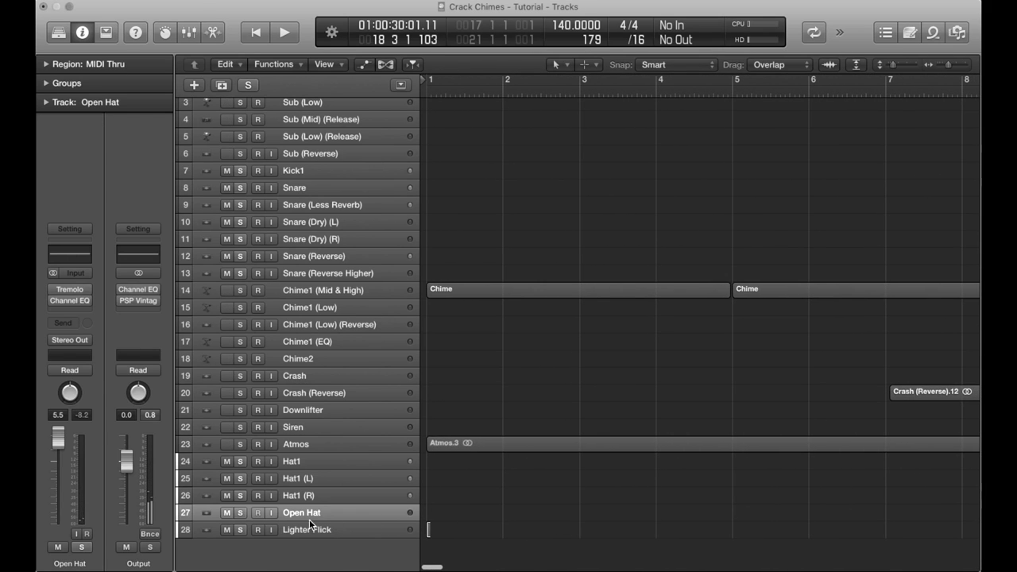
left_click_drag(241, 257, 255, 171)
key("Return")
key("z")
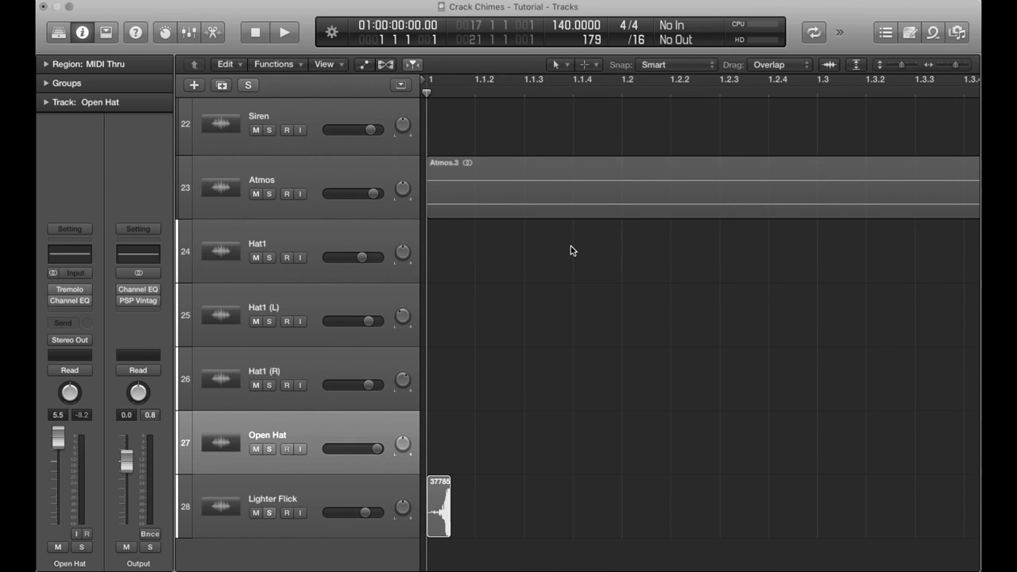
Play the soloed Lighter Flick sample from bar 1 through its reverb tail, stopping in bar 4
key("space")
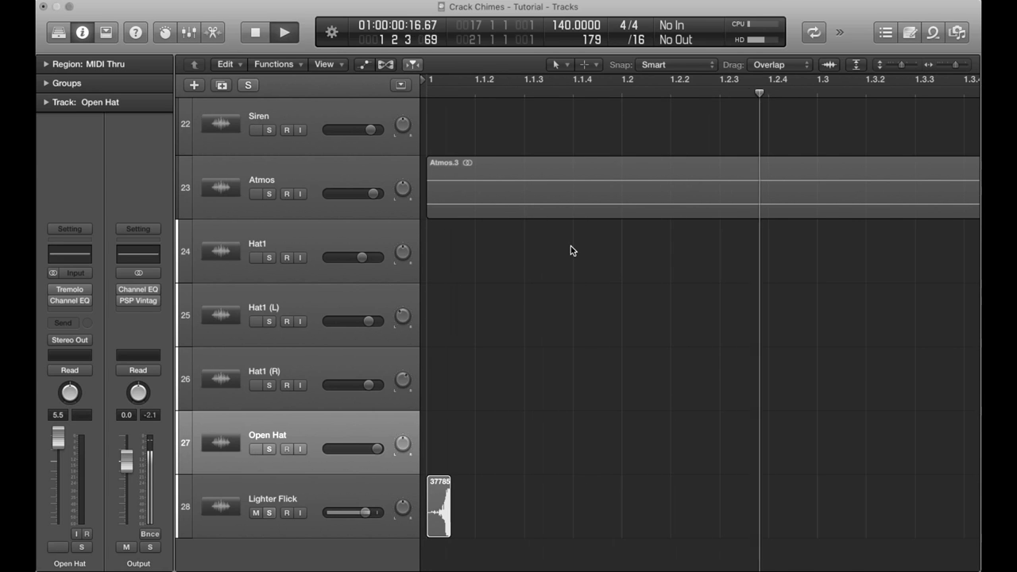
key("super+Left")
key("super+Left")
key("super+Left")
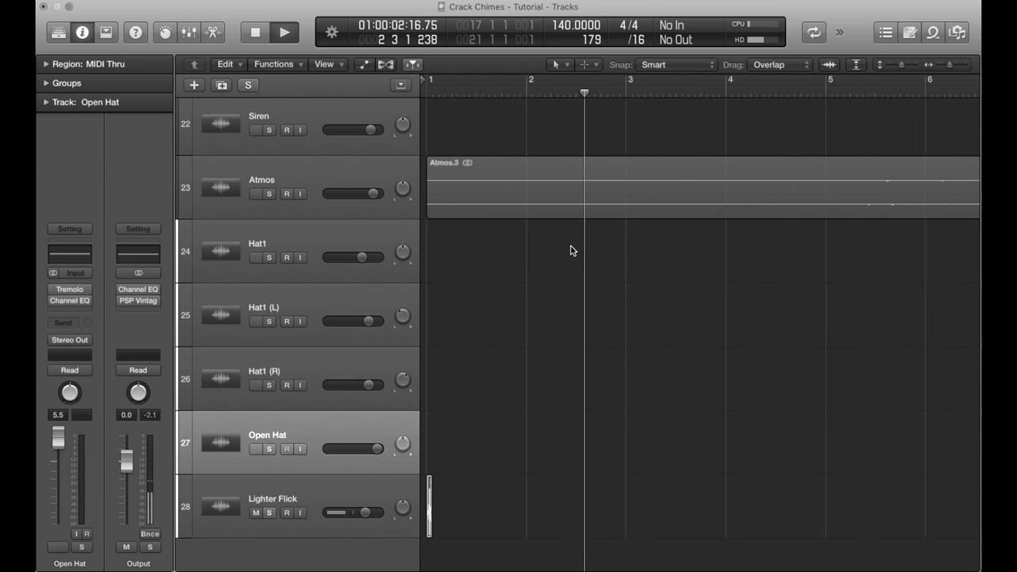
scroll(571, 250, "left", 2)
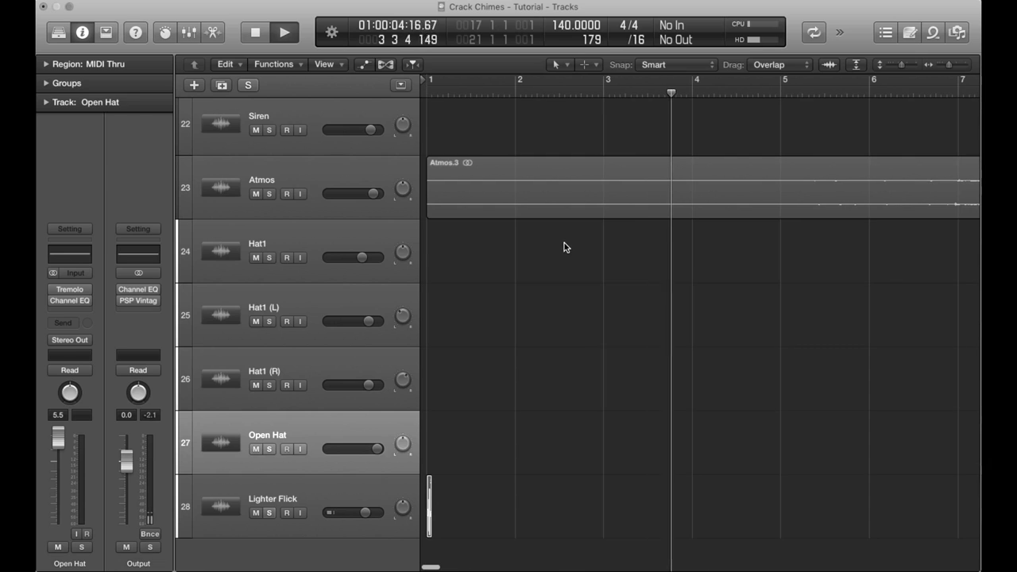
key("space")
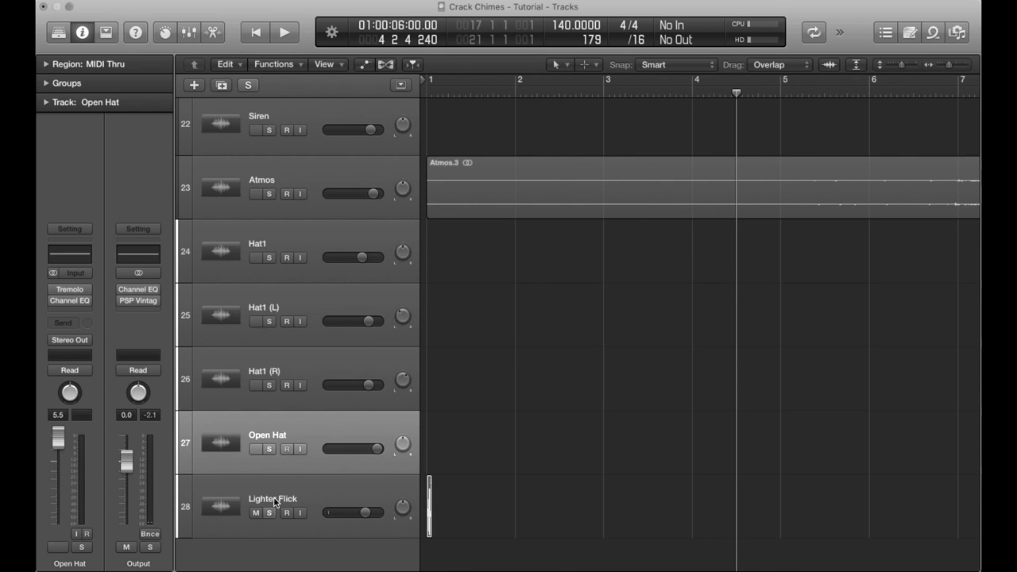
Turn off the Lighter Flick solo and return the playhead to the project start
left_click(269, 513)
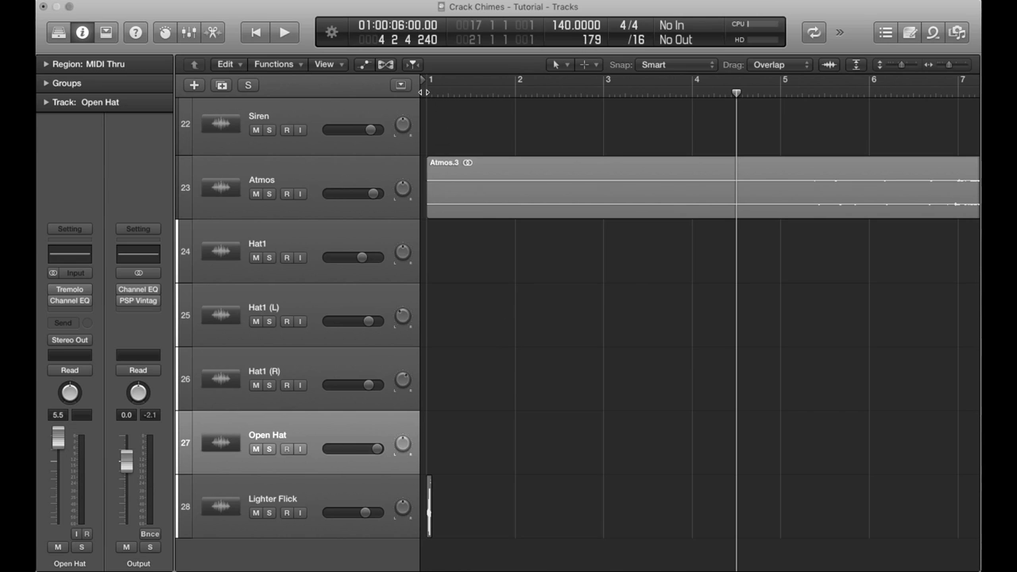
key("Return")
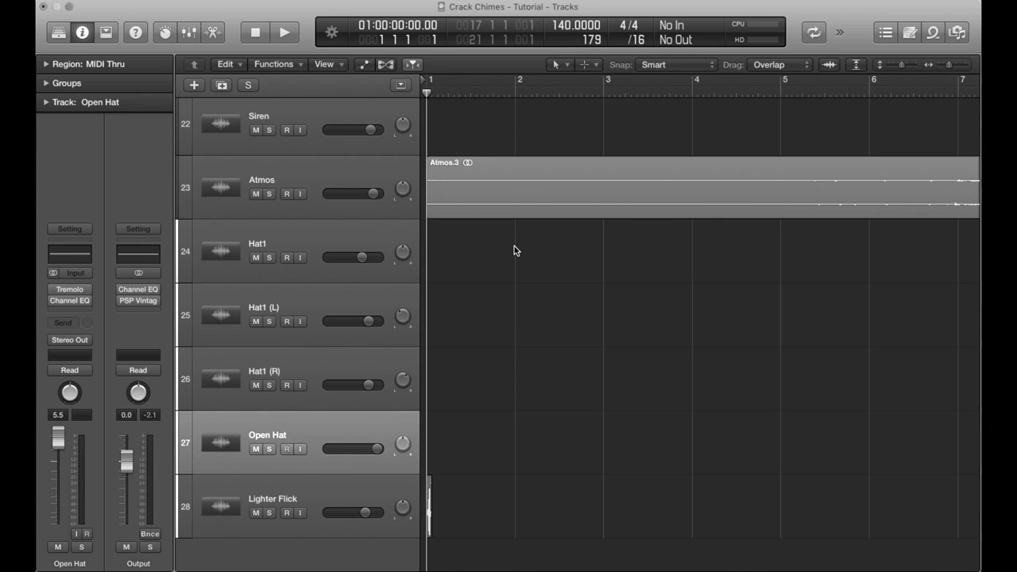
Select the Lighter Flick track, examine its Channel EQ curve and close the plug-in window
left_click(303, 493)
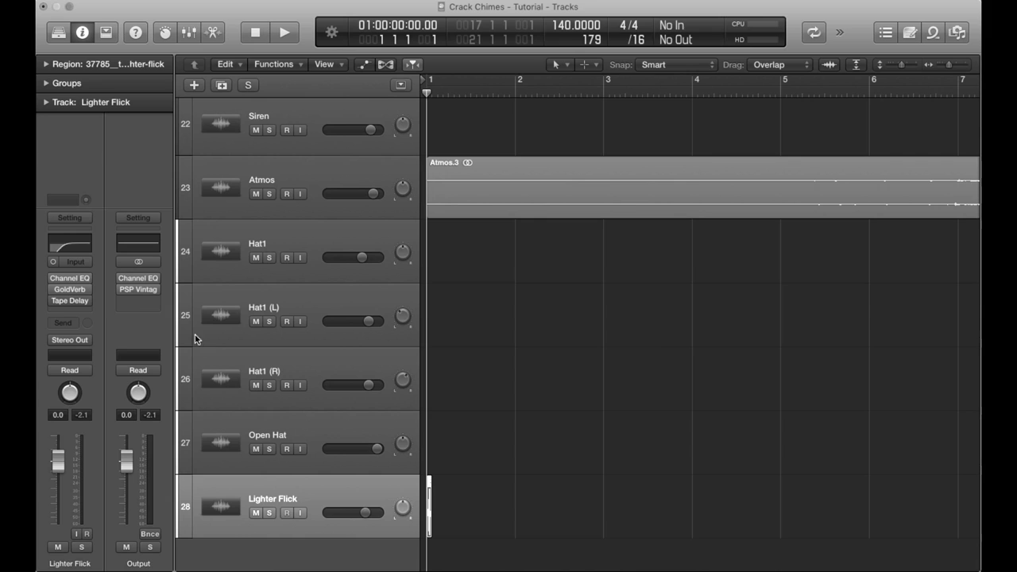
mouse_move(70, 279)
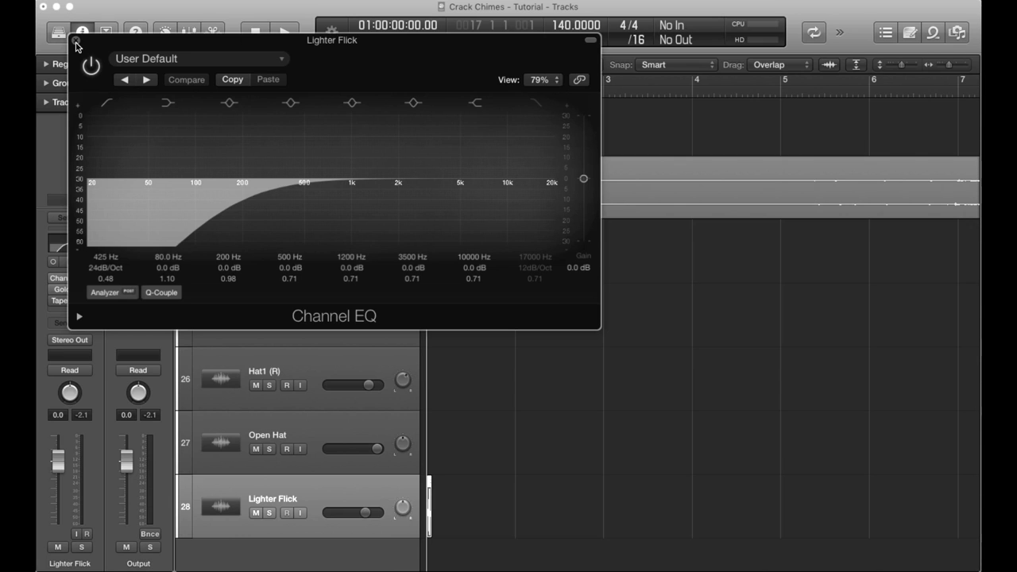
left_click(77, 41)
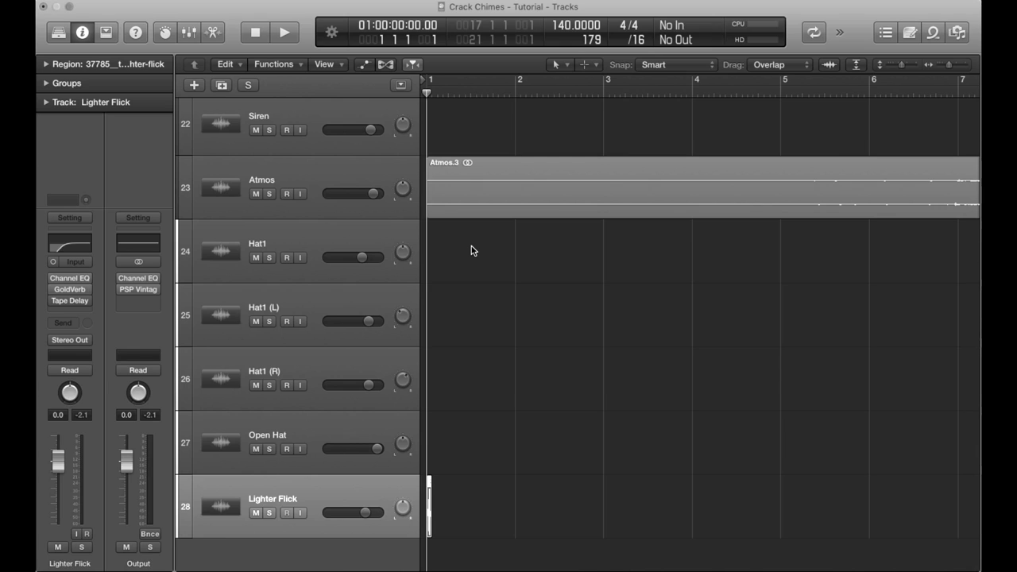
mouse_move(85, 289)
Play the Lighter Flick in the full mix from bar 1, replaying it from the project start and stopping in bar 2
scroll(567, 521, "down", 3)
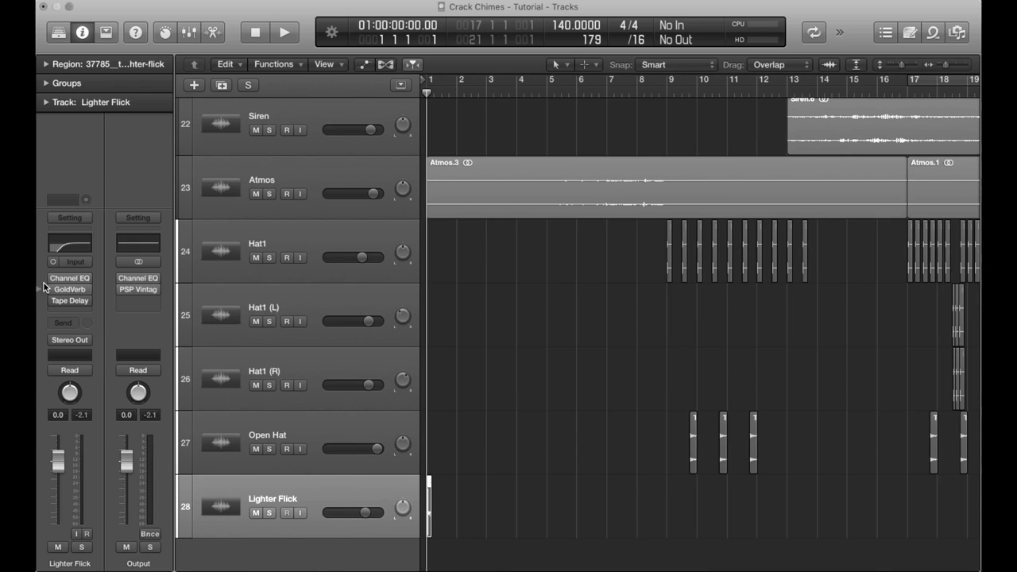
key("space")
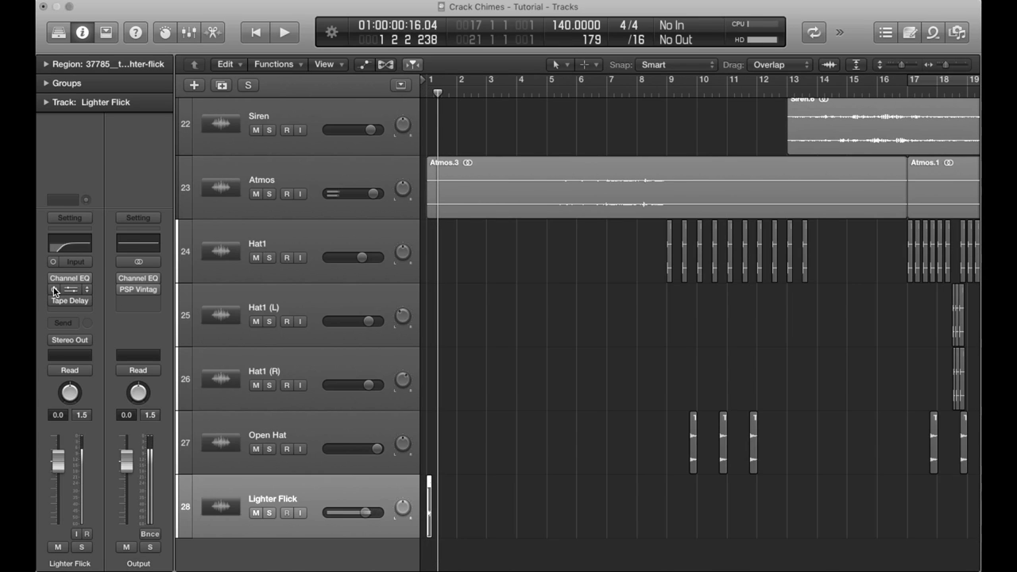
left_click(426, 89)
key("space")
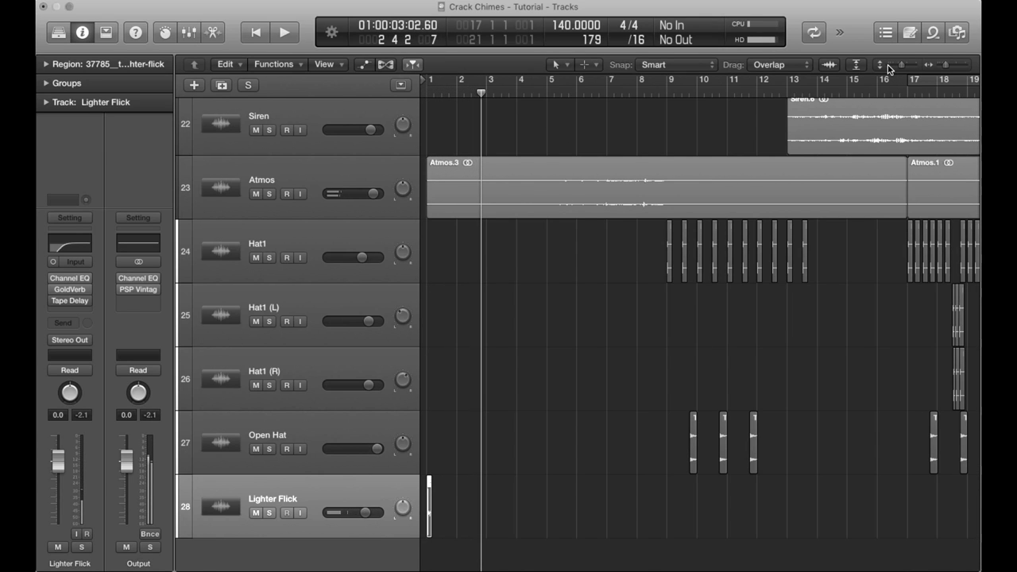
Reduce the track height to show all 28 tracks and zoom the timeline out to about bar 25
left_click(888, 66)
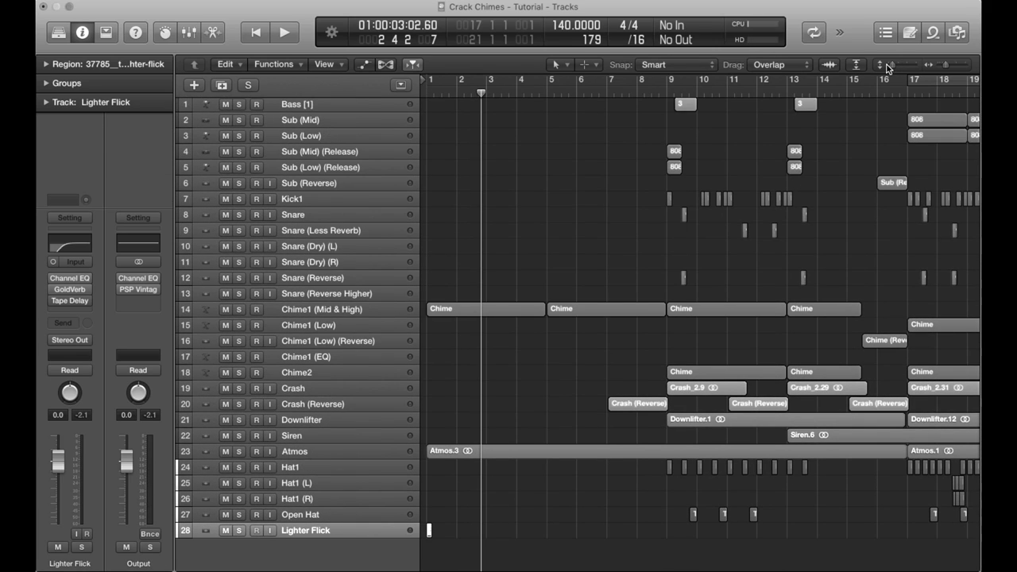
left_click(888, 67)
left_click(905, 65)
key("super+Left")
key("super+Left")
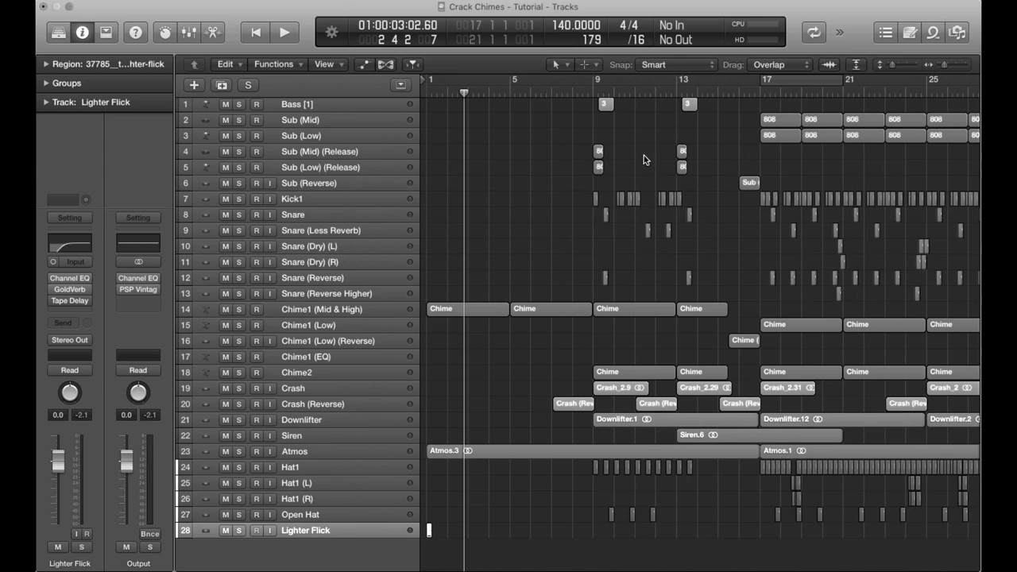
Clear the region selection and play the full-mix intro from the project start, stopping in bar 3
key("Return")
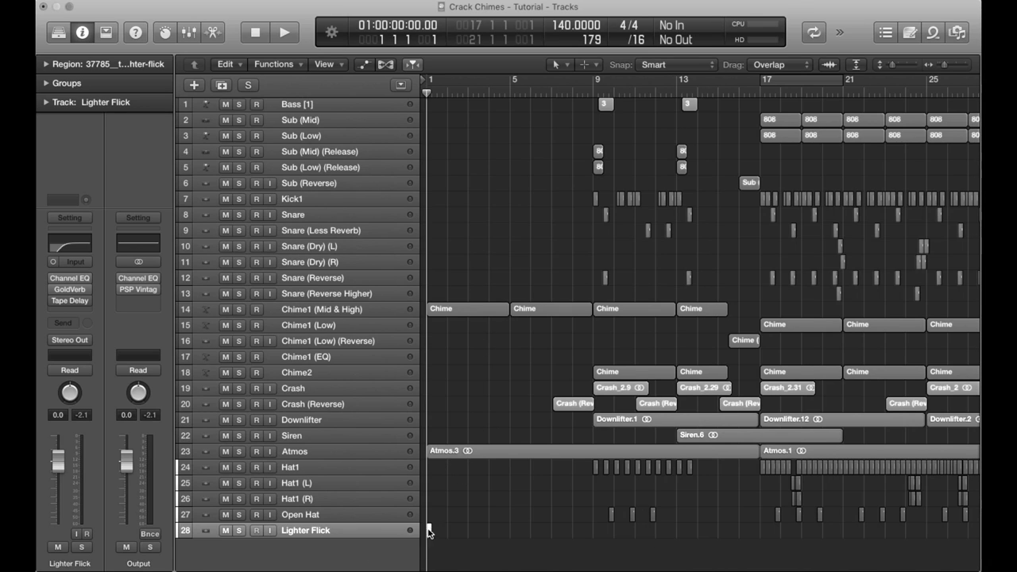
left_click(471, 502)
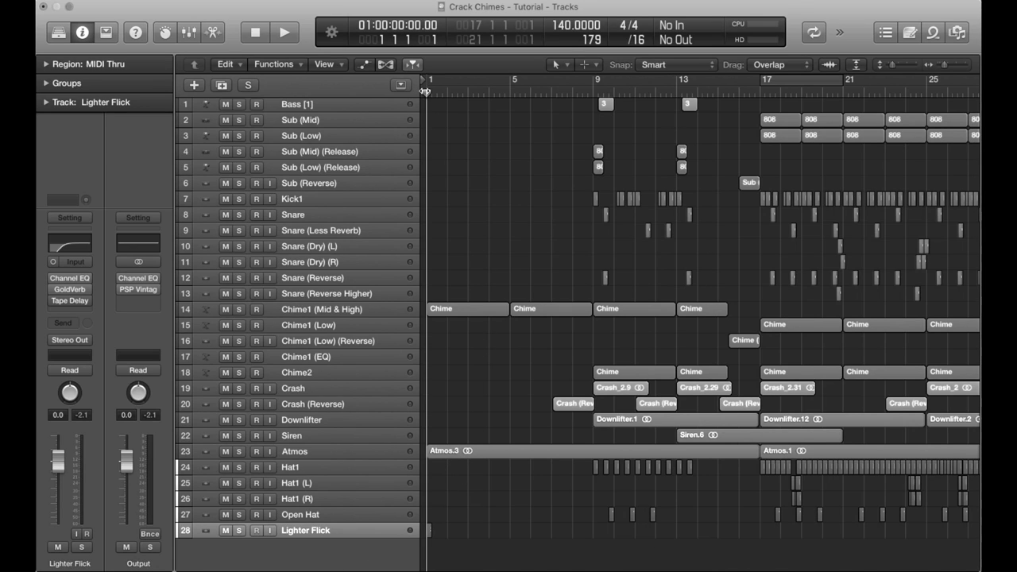
key("space")
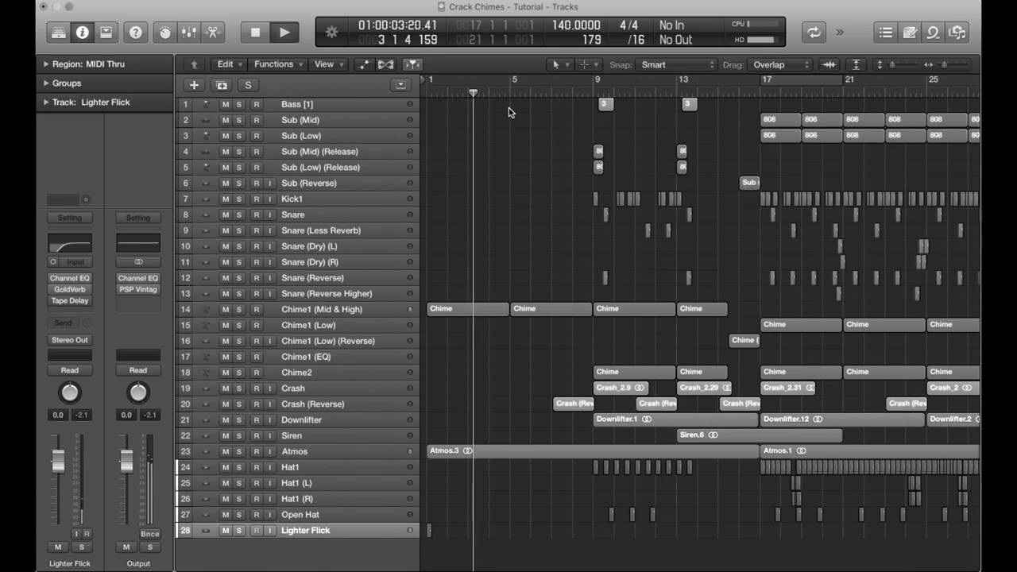
key("space")
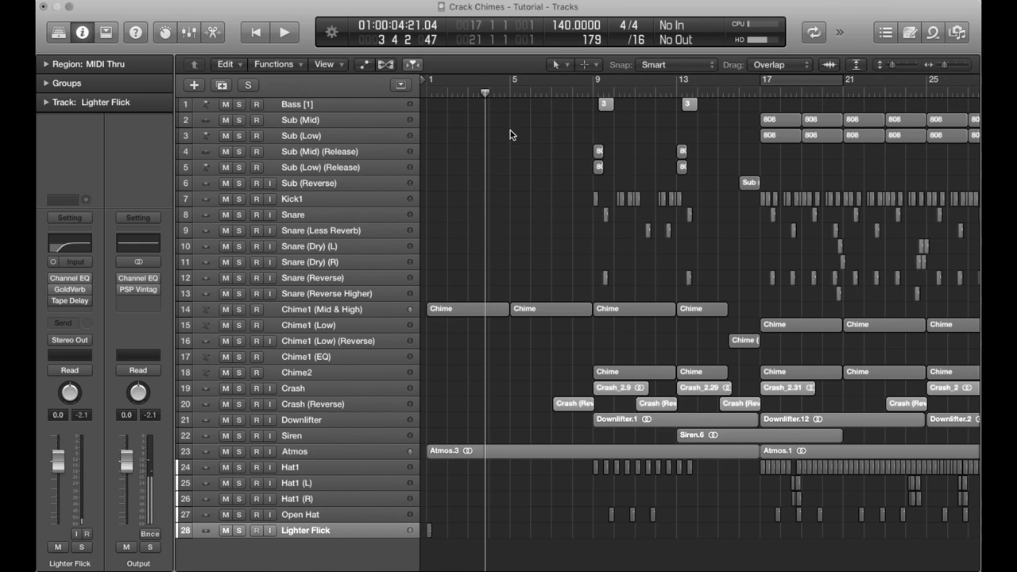
Select the first reverse crash region and play the mix from about bar 7 through the build-up, stopping in bar 11
left_click(567, 405)
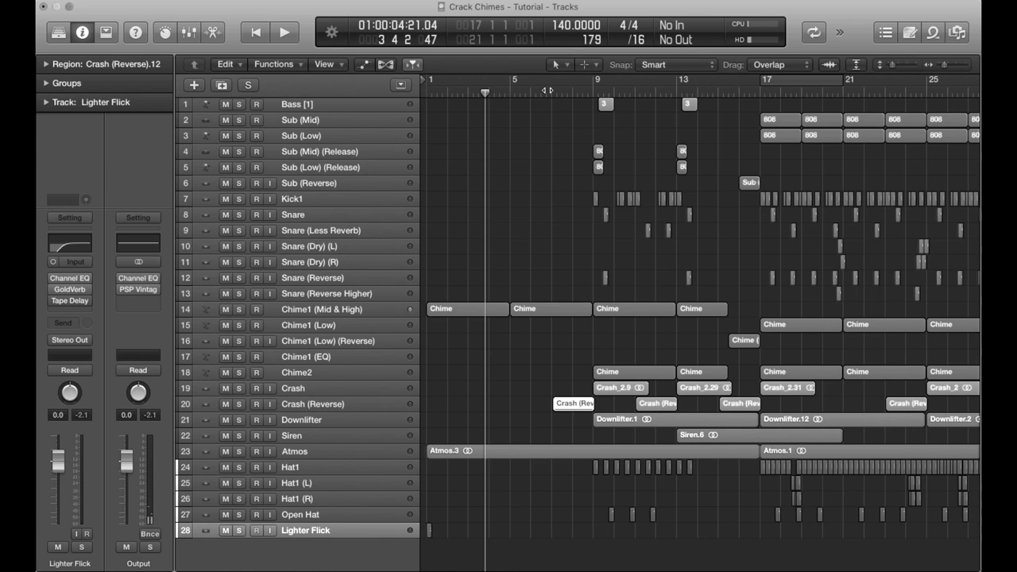
double_click(547, 90)
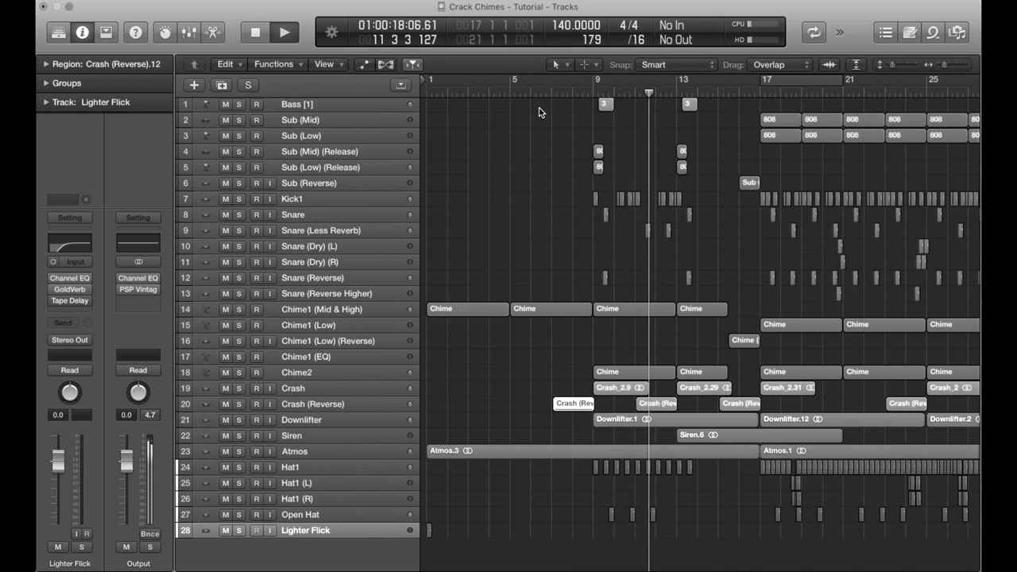
key("space")
Examine the first Bass region, the Sub (Mid) (Release) regions, and the reversed chime and sub regions leading into bar 17
left_click(606, 104)
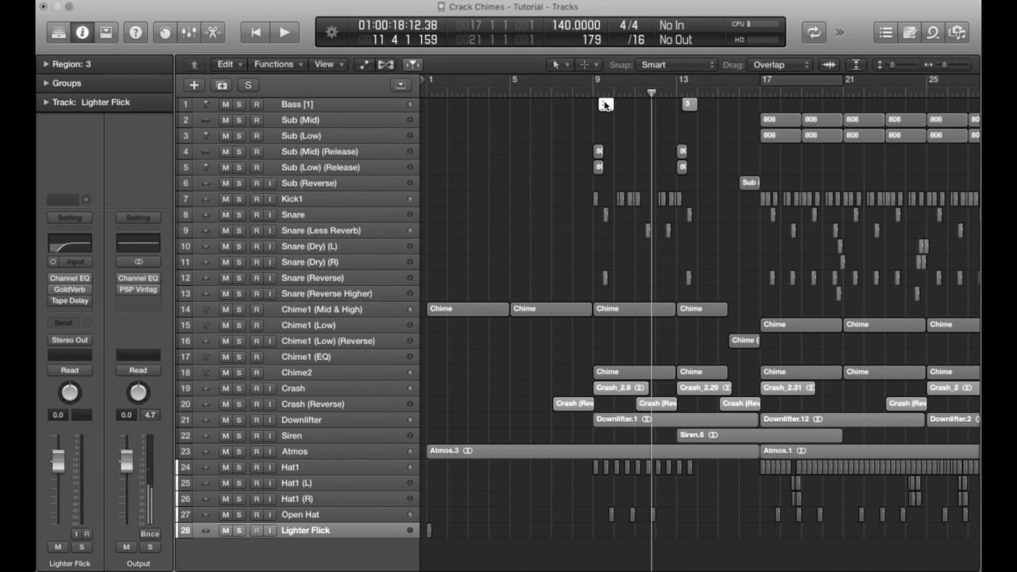
left_click(368, 150)
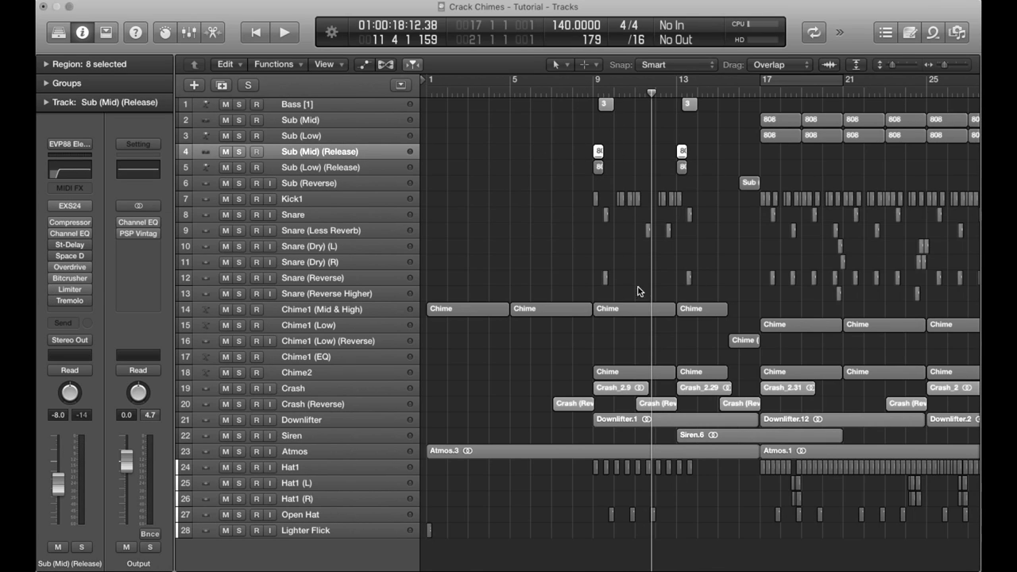
left_click(738, 154)
scroll(738, 153, "right", 1)
scroll(737, 153, "right", 10)
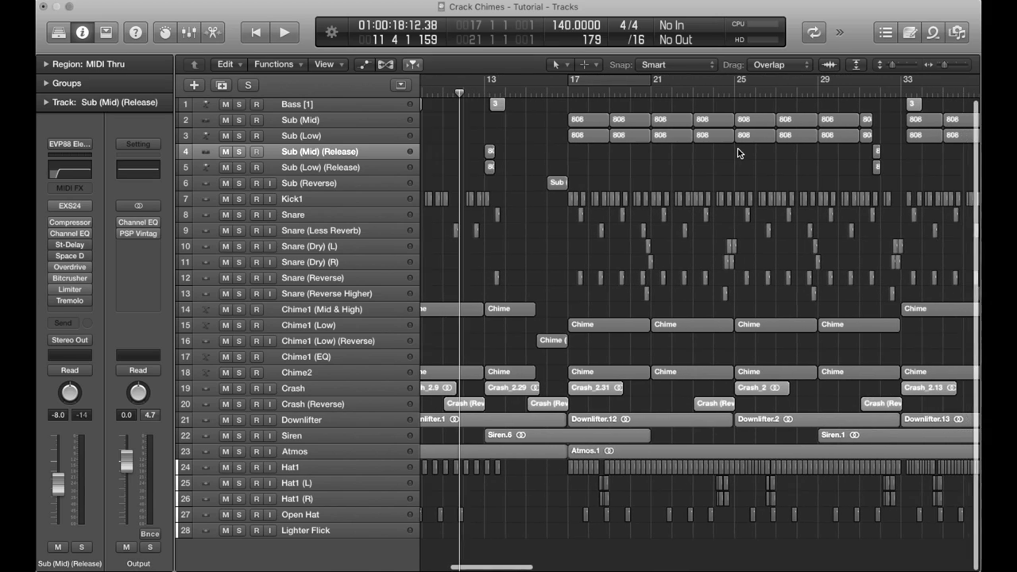
left_click(554, 341)
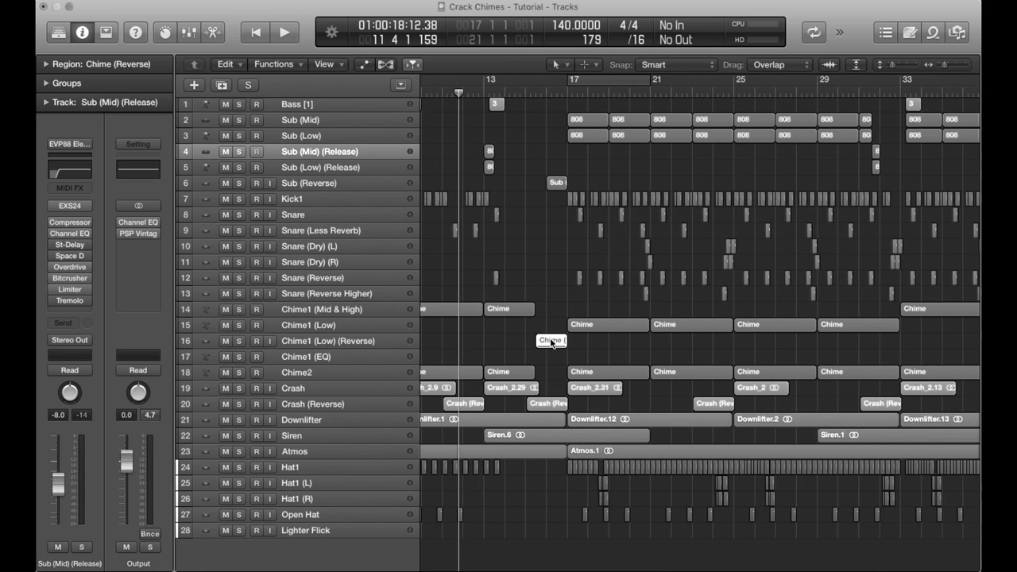
left_click(554, 184)
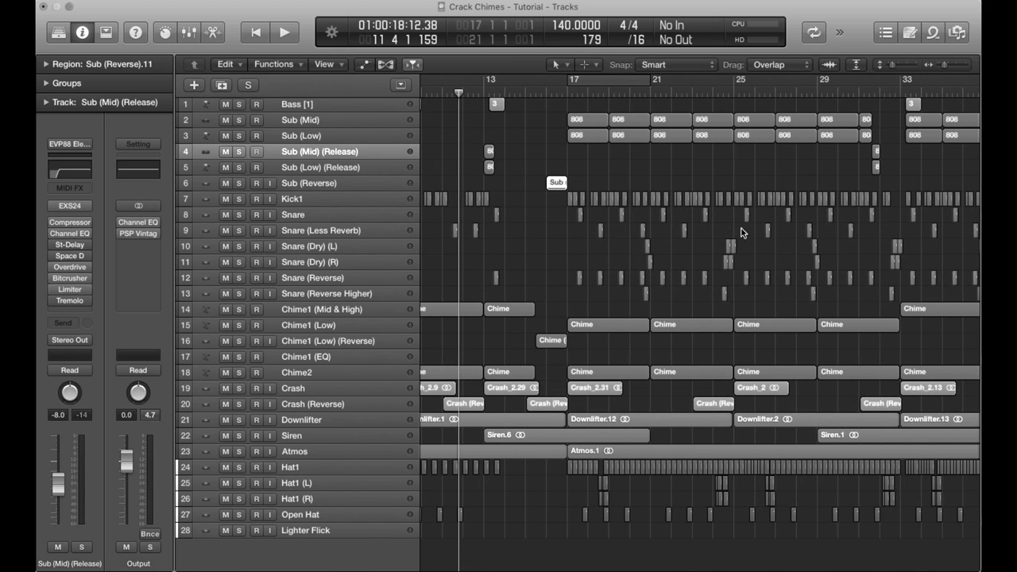
Set the cycle range from bar 17 to bar 33 and leave cycling switched off
left_click(569, 79)
left_click_drag(569, 79, 898, 96)
left_click(826, 75)
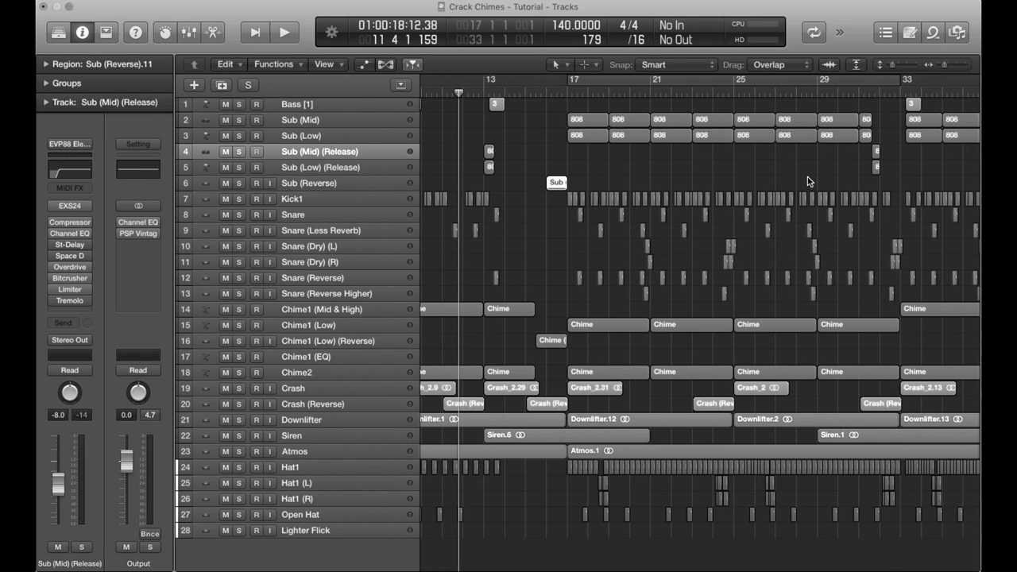
Clear the region selection and play the full mix from about bar 29 across the bar 33 transition, stopping in bar 38
scroll(806, 182, "right", 5)
left_click(806, 182)
double_click(650, 90)
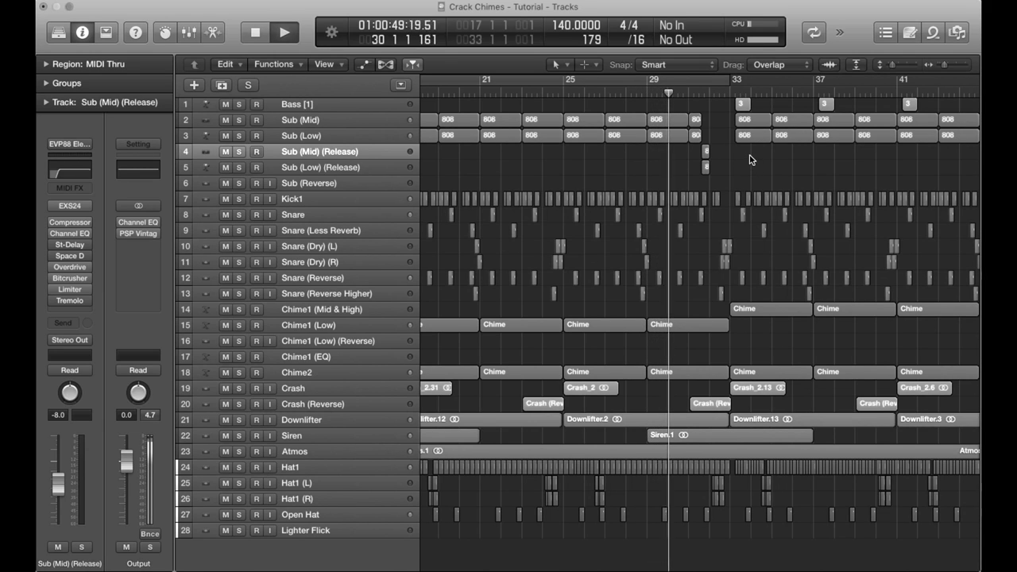
scroll(751, 160, "right", 1)
scroll(752, 160, "right", 4)
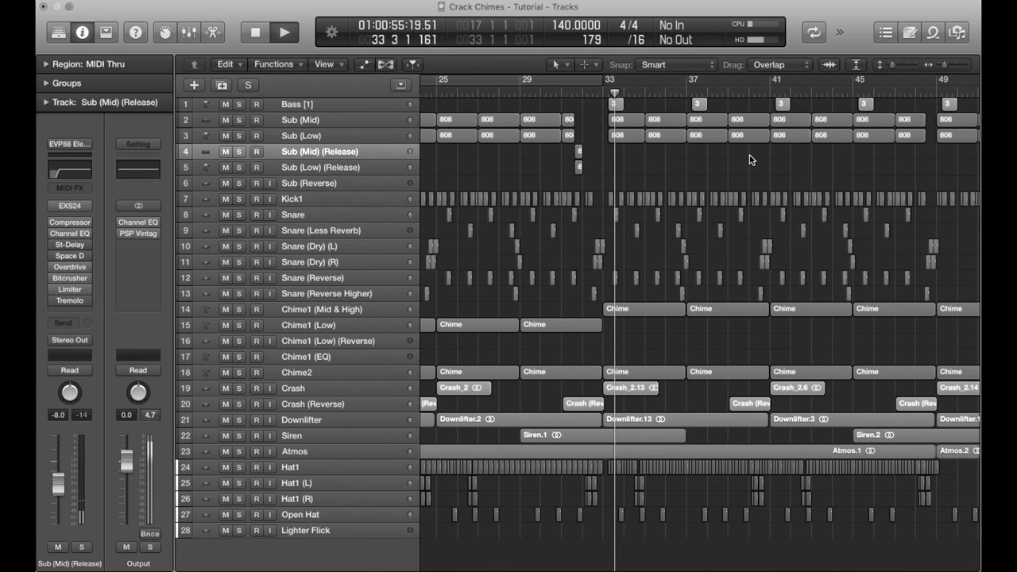
scroll(751, 161, "left", 1)
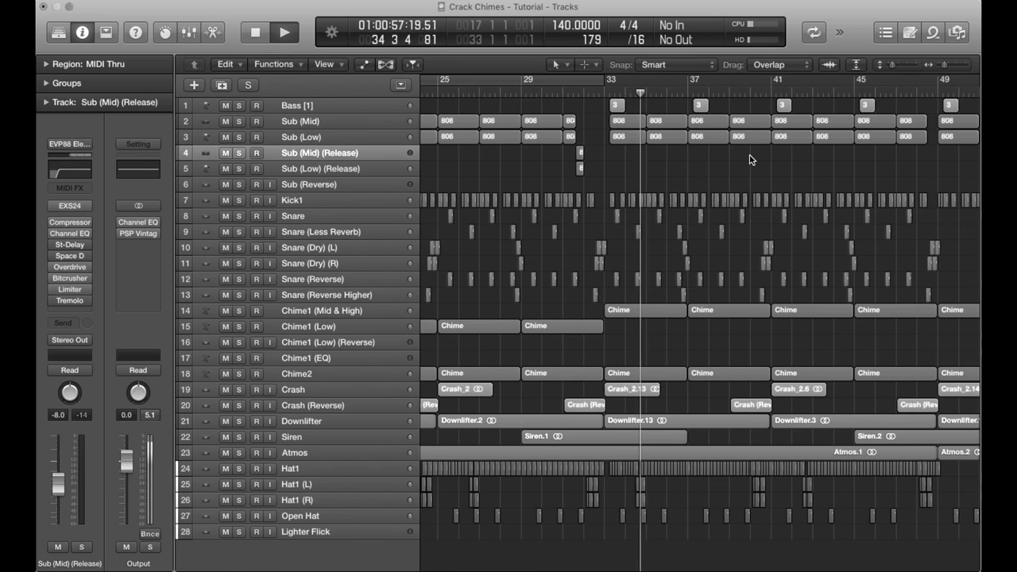
key("space")
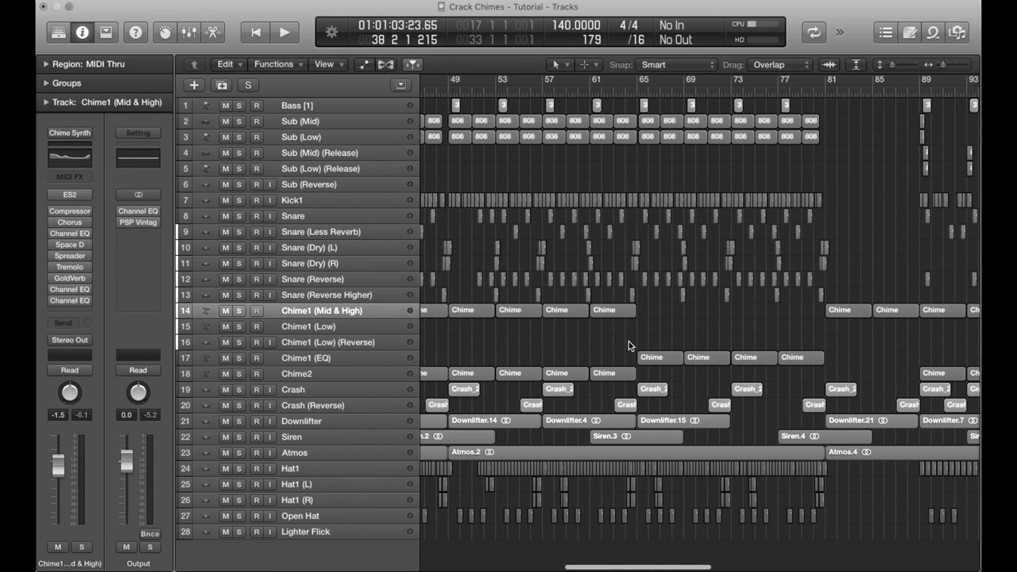
Select the Chime1 (EQ) track with all its regions and zoom out over the arrangement's second half
scroll(628, 345, "left", 2)
scroll(629, 341, "right", 5)
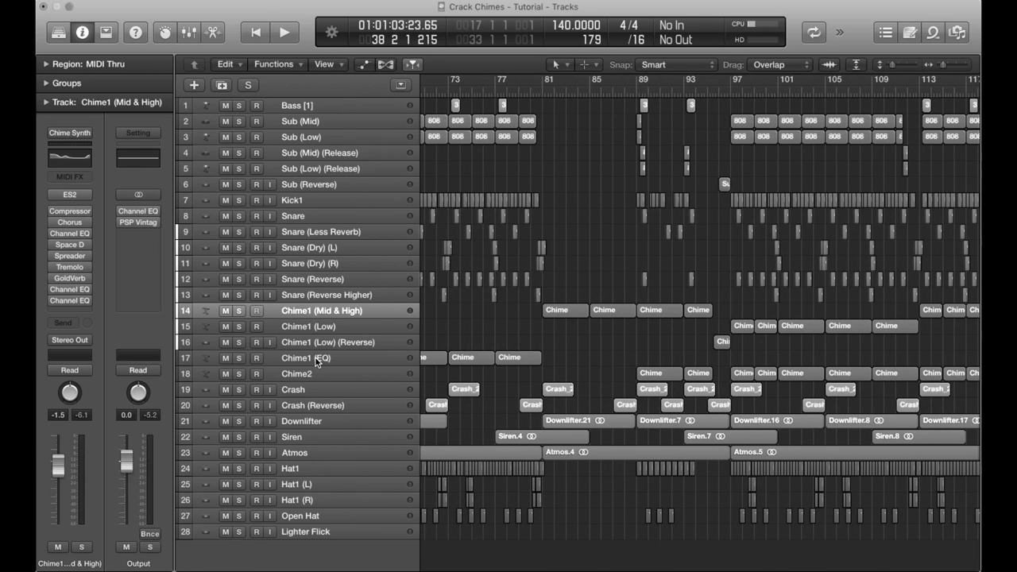
left_click(315, 358)
key("super+Left")
key("super+Left")
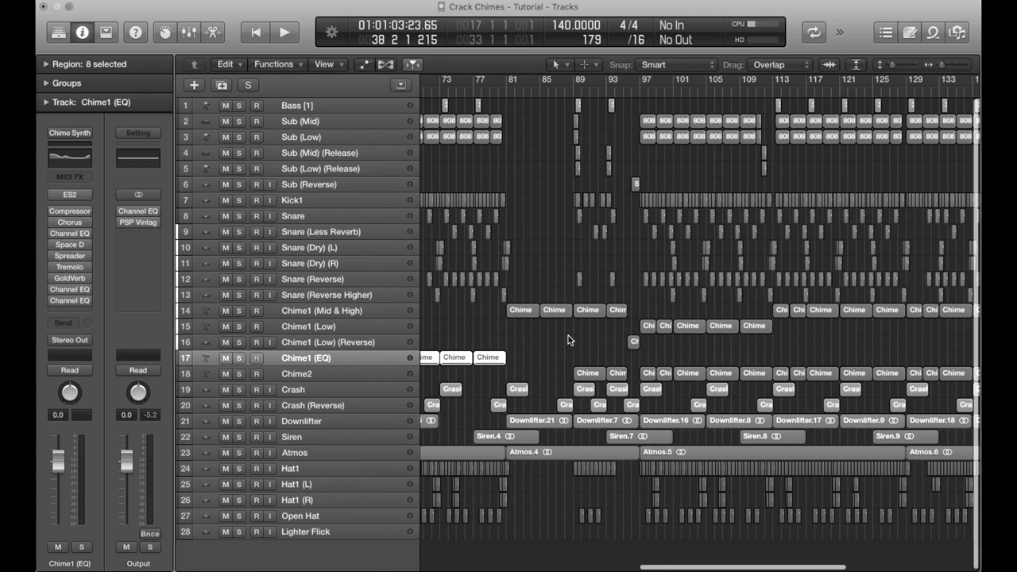
Play the Chime1 (EQ) section from about bar 63, comparing the full mix with the track soloed
left_click(238, 358)
key("super+Right")
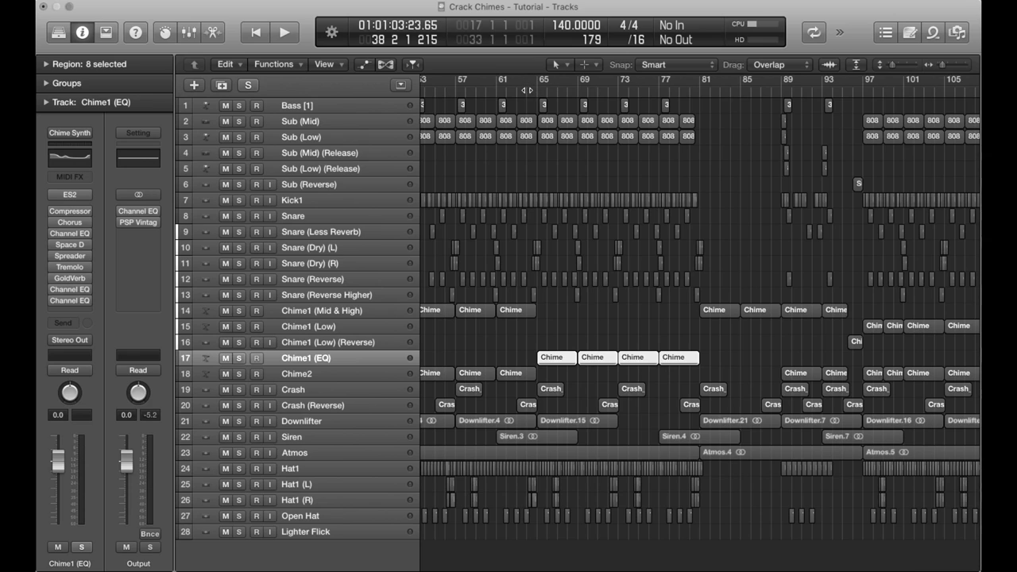
left_click(527, 89)
key("space")
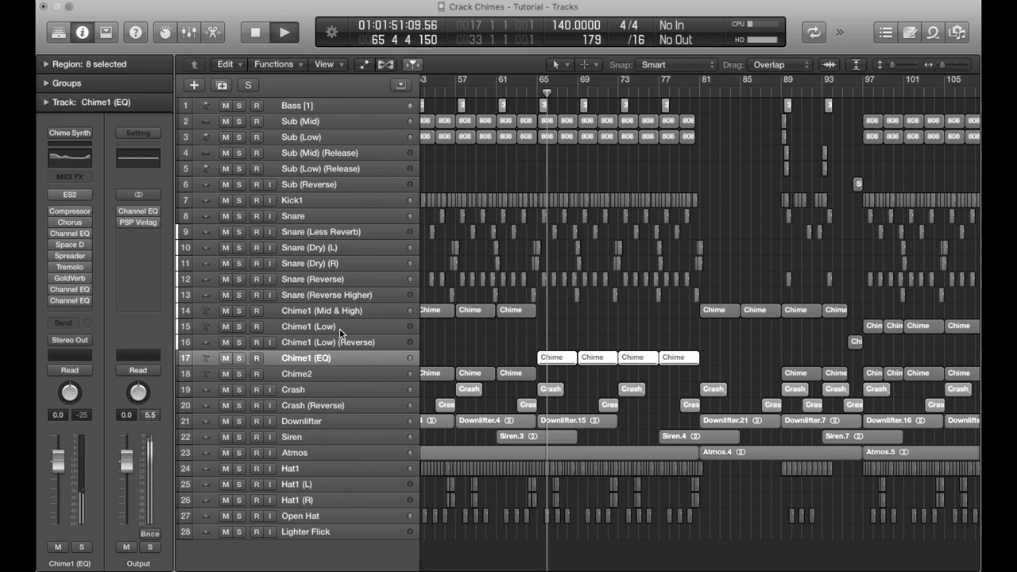
left_click(240, 360)
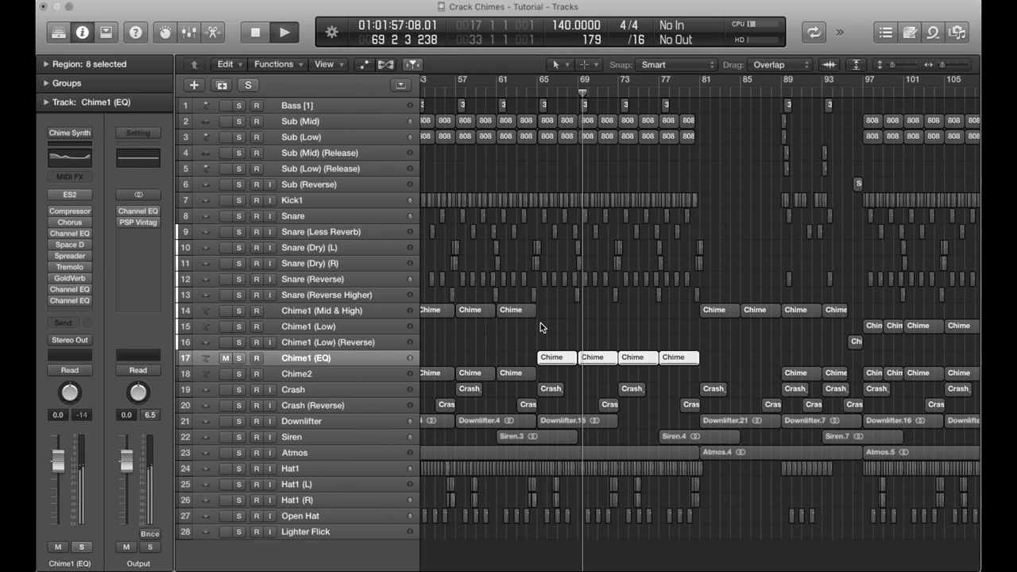
Show the automation to examine the Channel EQ sweep on Chime1 (EQ), hide it again and restore the compact track height
key("a")
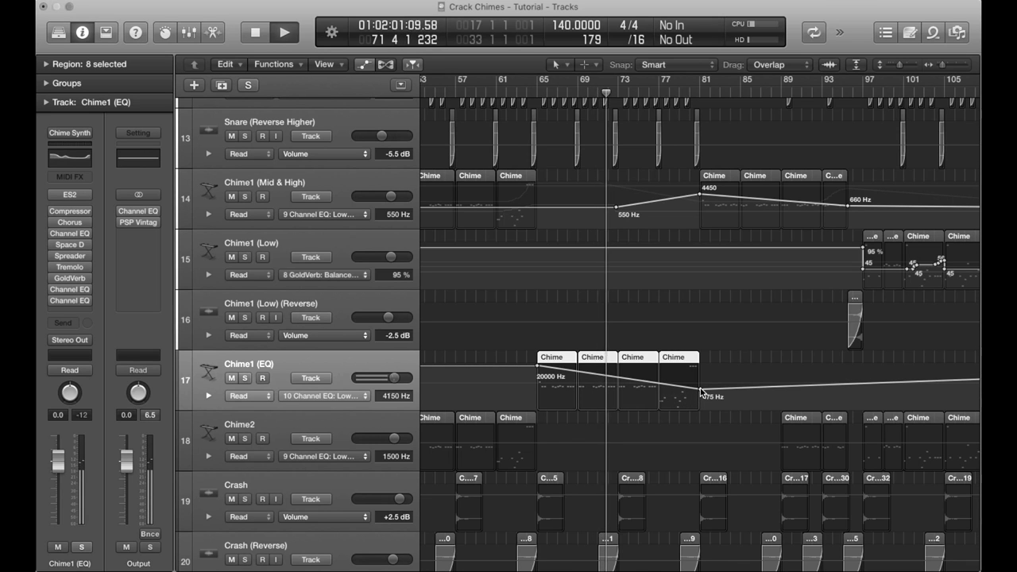
key("a")
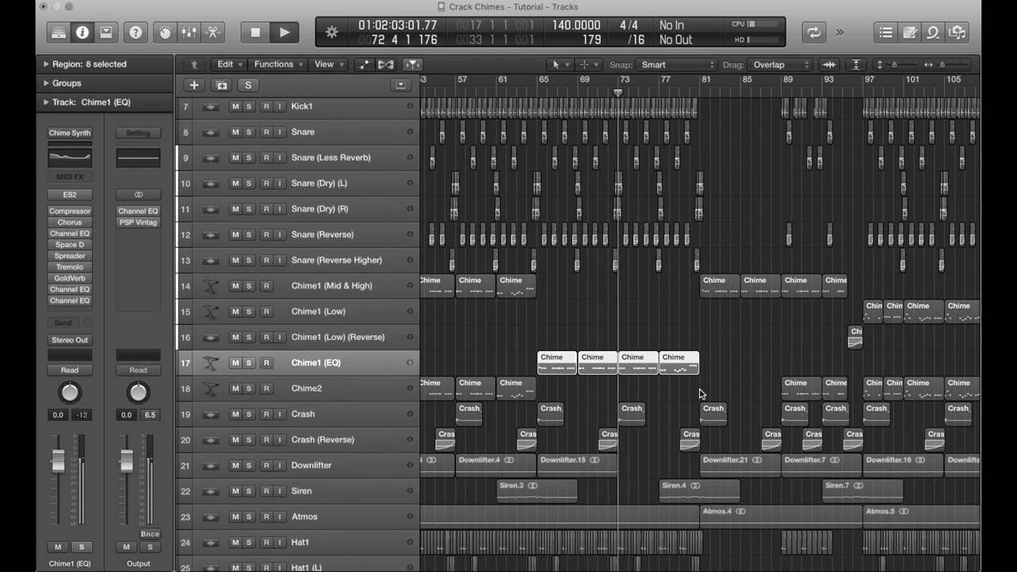
key("super+Up")
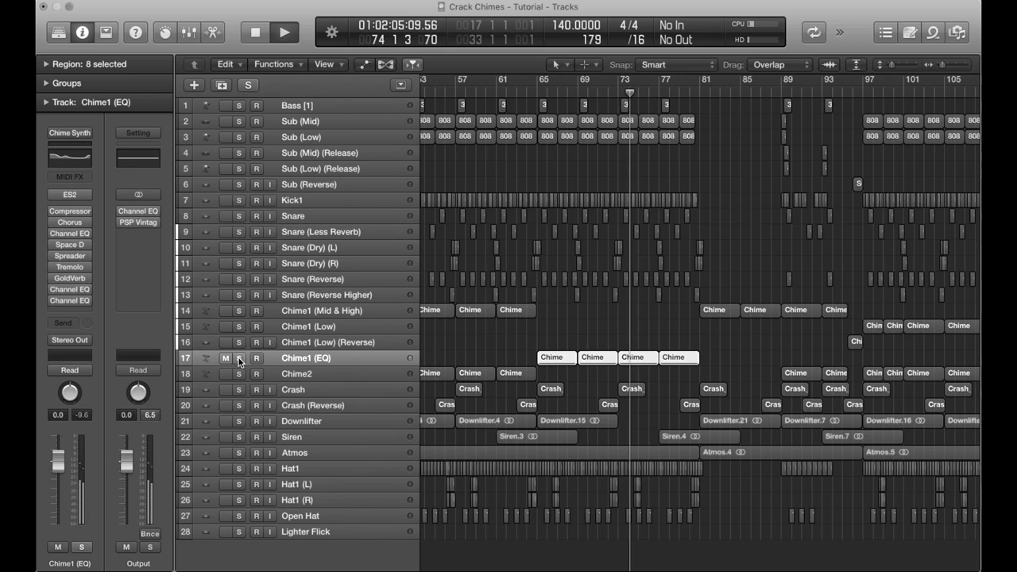
Clear the region selection, zoom out to the whole arrangement with Chime1 (EQ) unsoloed, and stop playback in bar 79
left_click(613, 317)
key("super+Left")
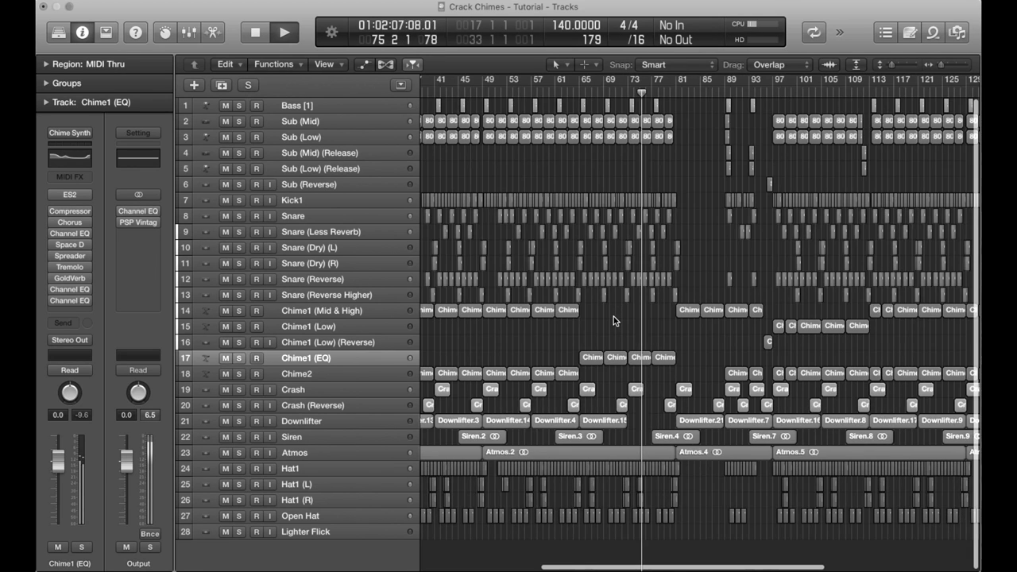
scroll(613, 316, "right", 10)
key("z")
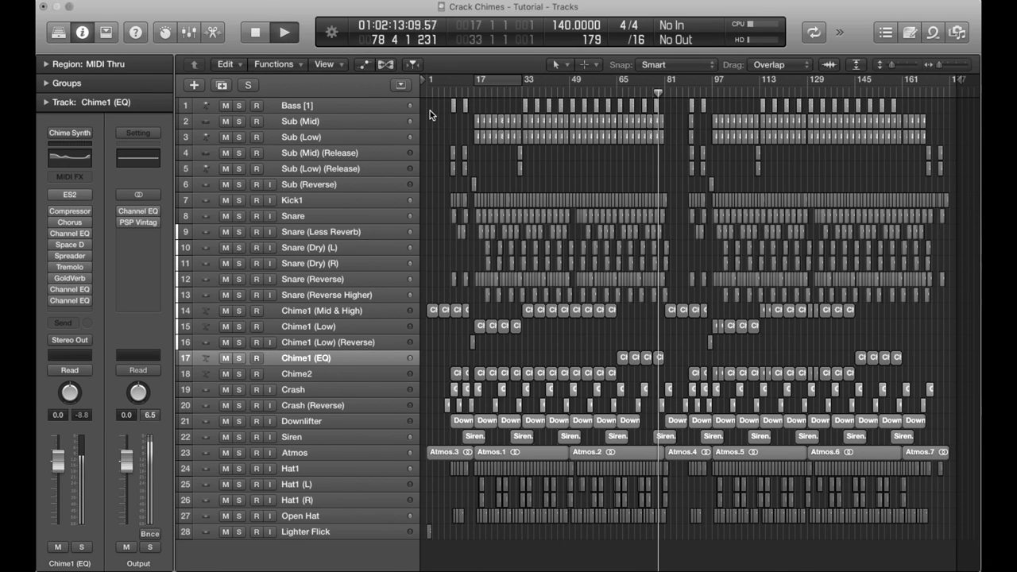
key("space")
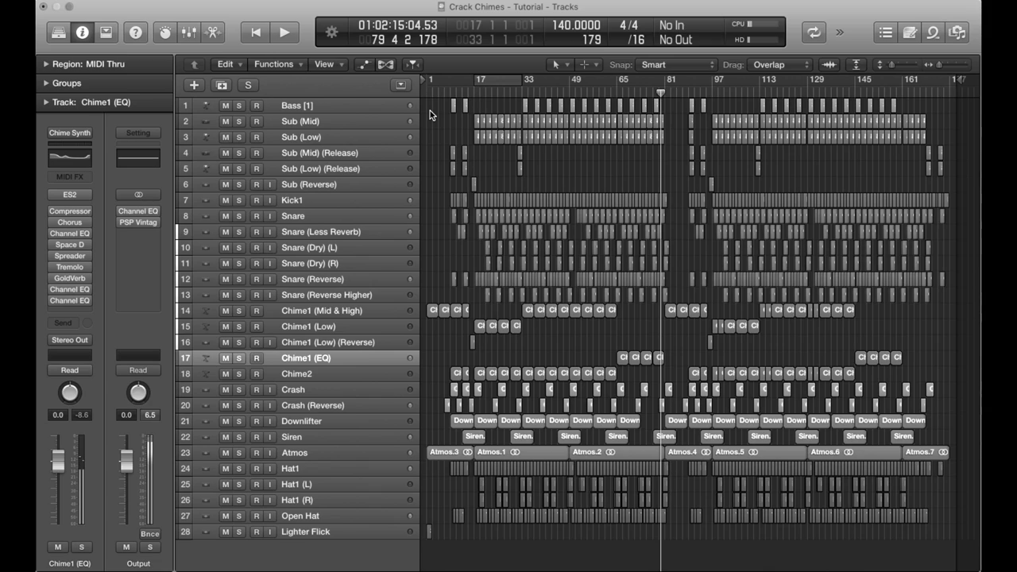
Select the Bass [1] track, clear its region selection and move the playhead to the project start
left_click(362, 106)
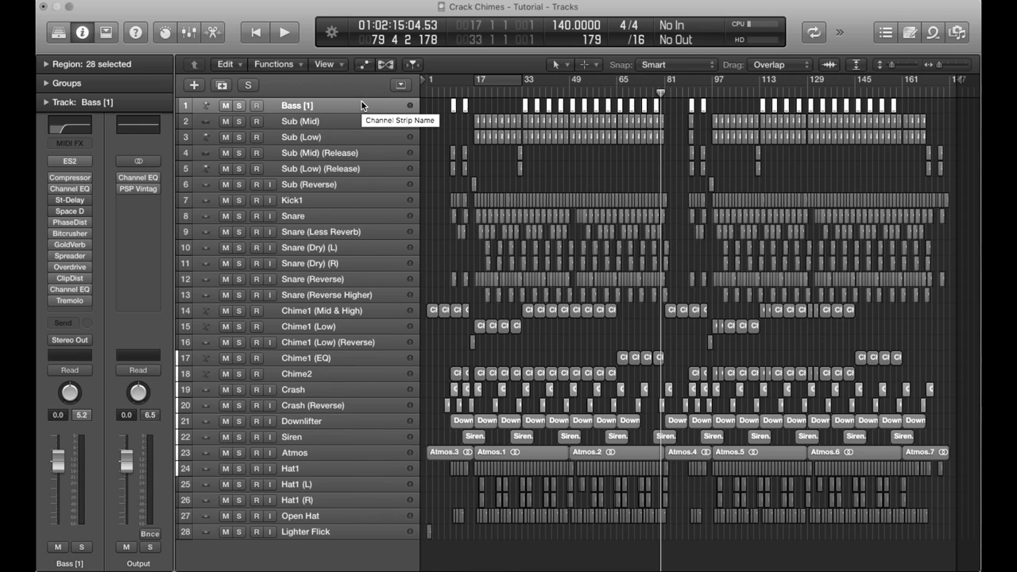
left_click(432, 111)
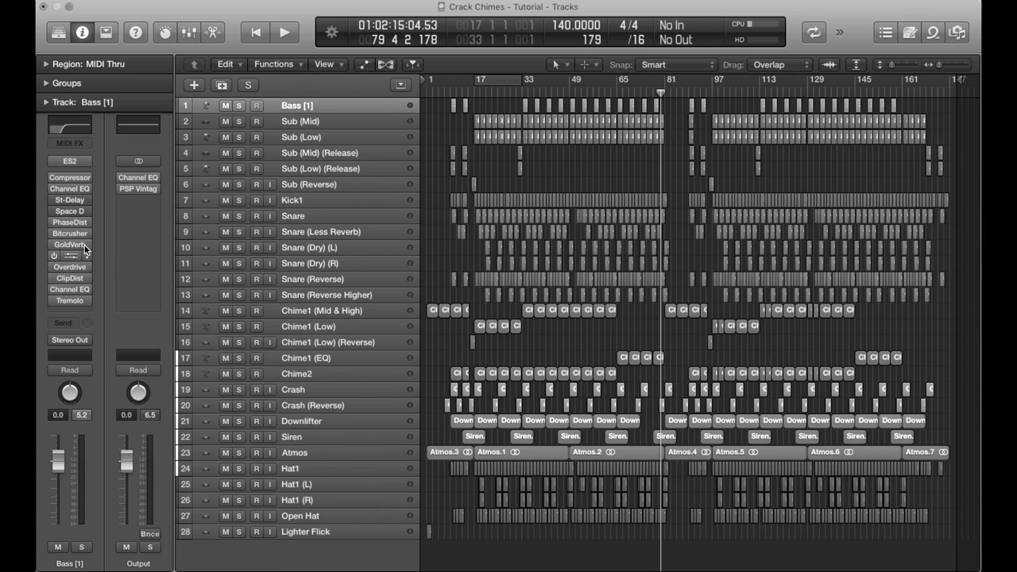
left_click(427, 91)
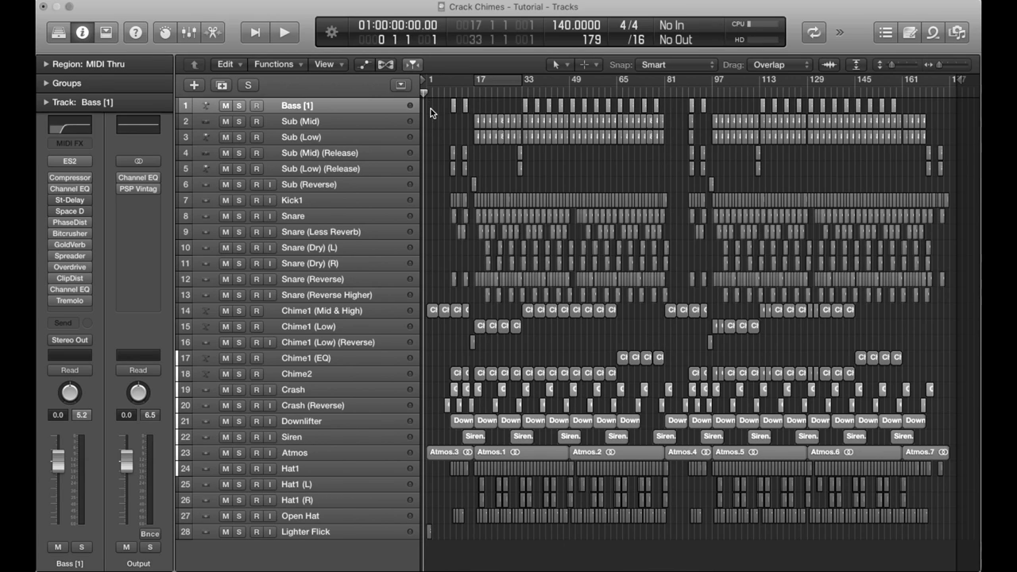